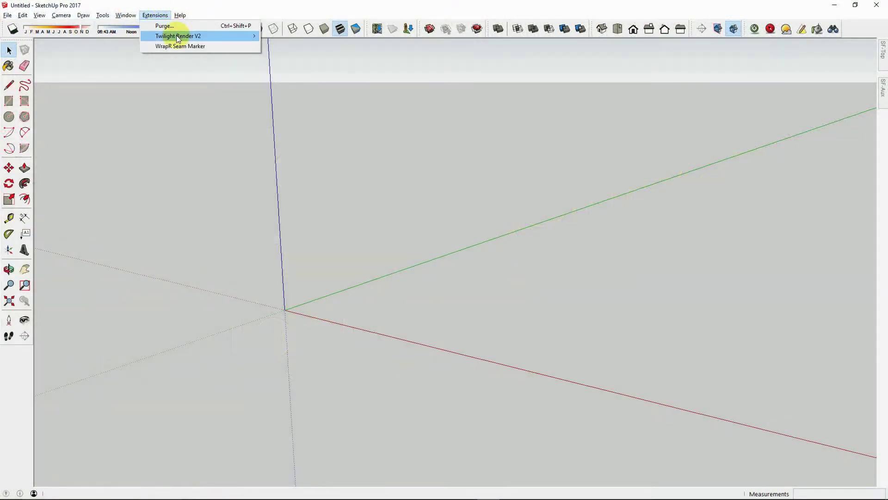
- Open the Twilight Render V2 terrain editor and place a Bumpy procedural terrain at the origin
mouse_move(178, 39)
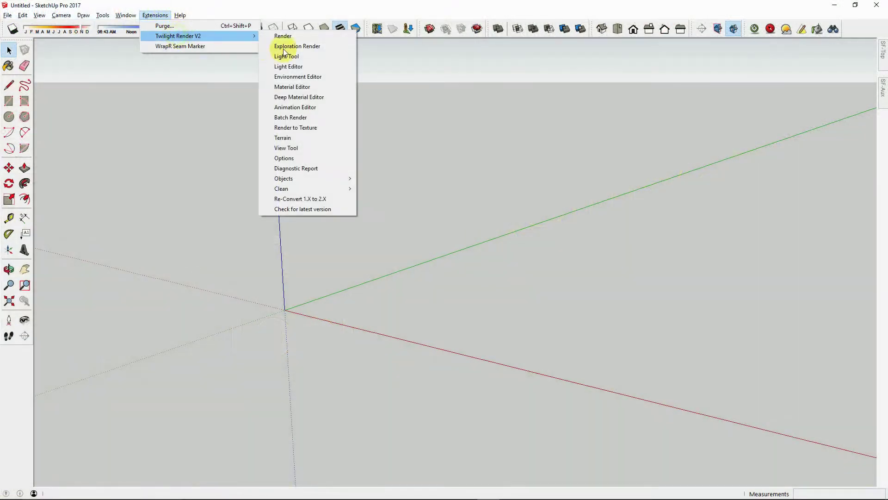
click(310, 137)
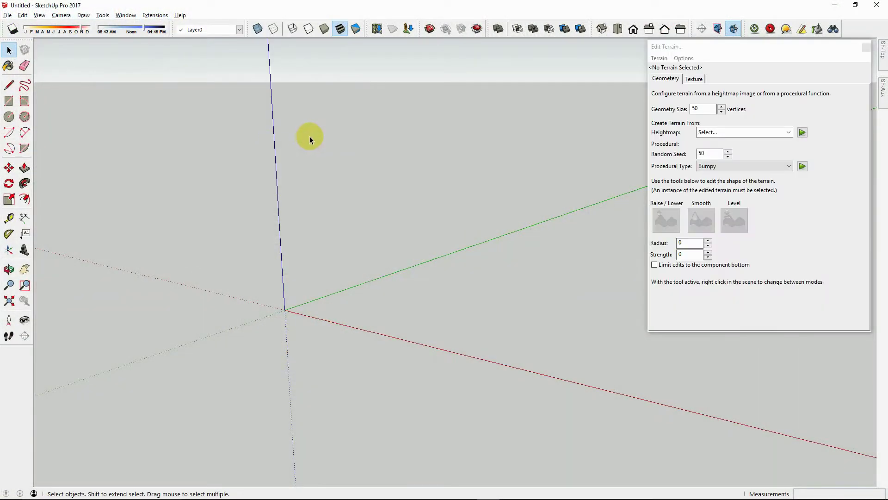
click(803, 166)
click(285, 310)
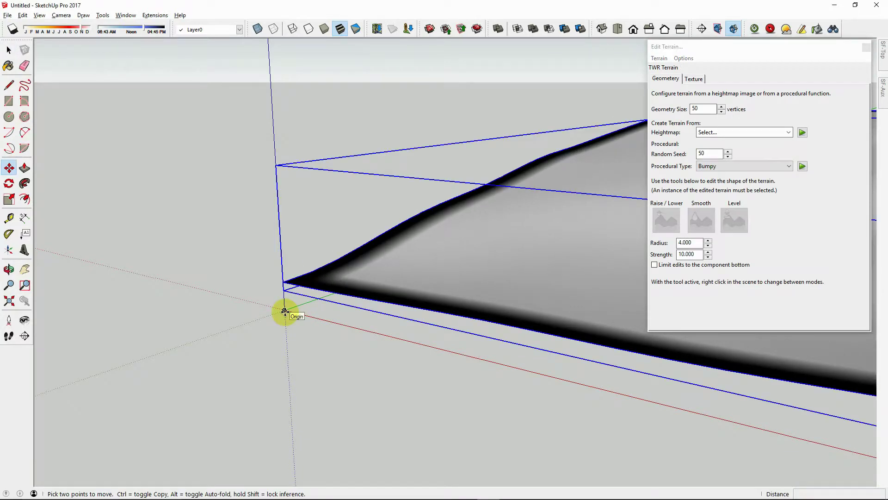
key(shift+z)
middle_drag(397, 262, 426, 308)
- Regenerate the terrain with the Islands procedural type, overwriting the existing terrain data
click(788, 165)
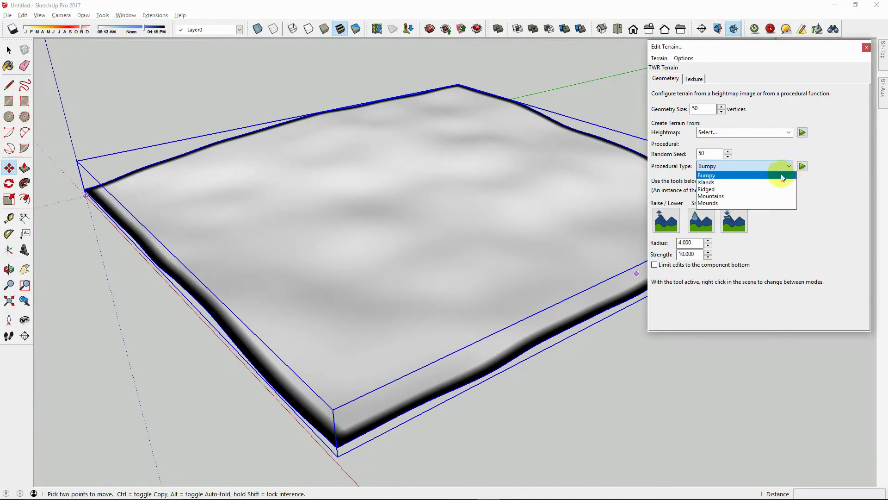
click(779, 177)
click(804, 165)
click(722, 168)
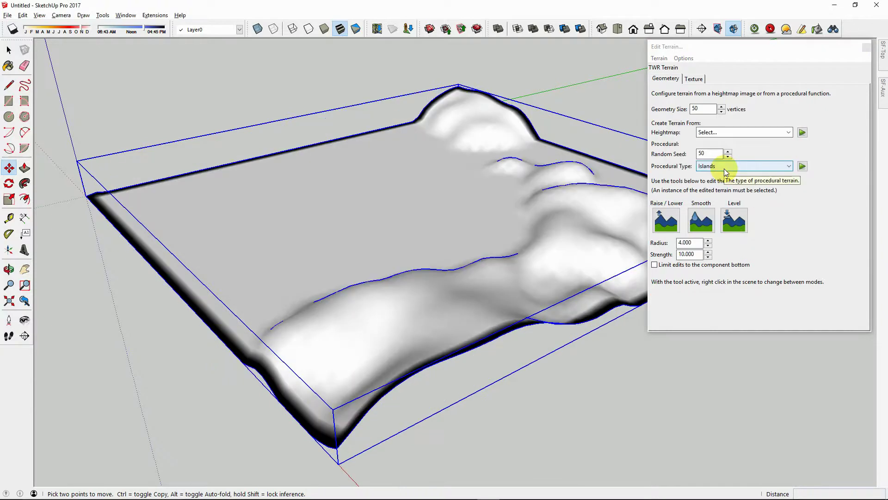
- Regenerate the terrain with the Ridged procedural type, overwriting the existing terrain data
click(724, 169)
click(725, 189)
key(Down)
click(803, 166)
click(736, 169)
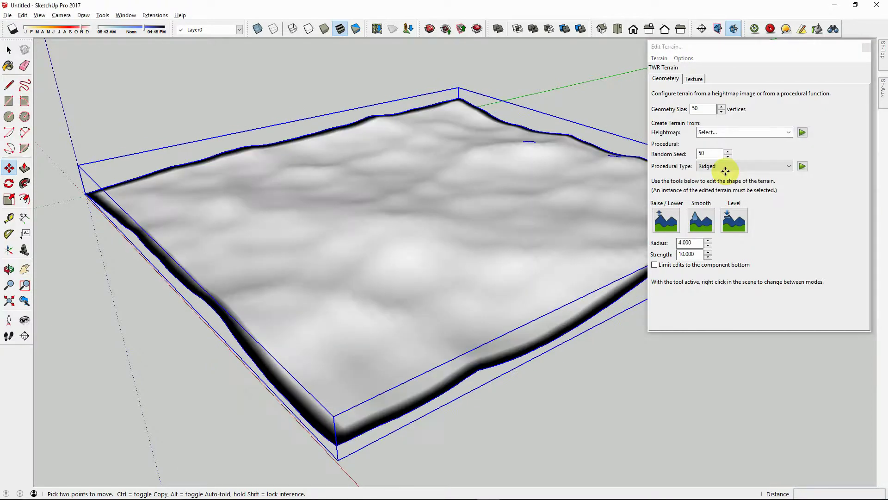
- Regenerate the terrain with the Mountains procedural type, overwriting the existing terrain data
click(730, 166)
click(724, 204)
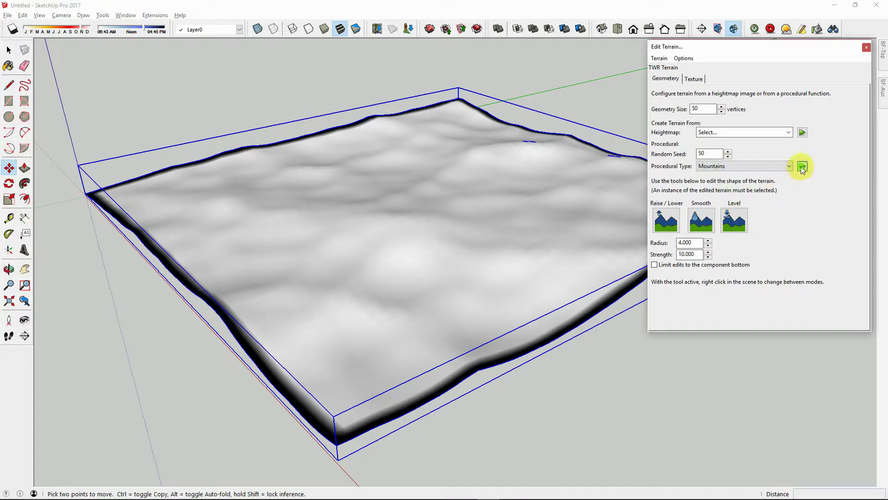
click(803, 166)
click(727, 178)
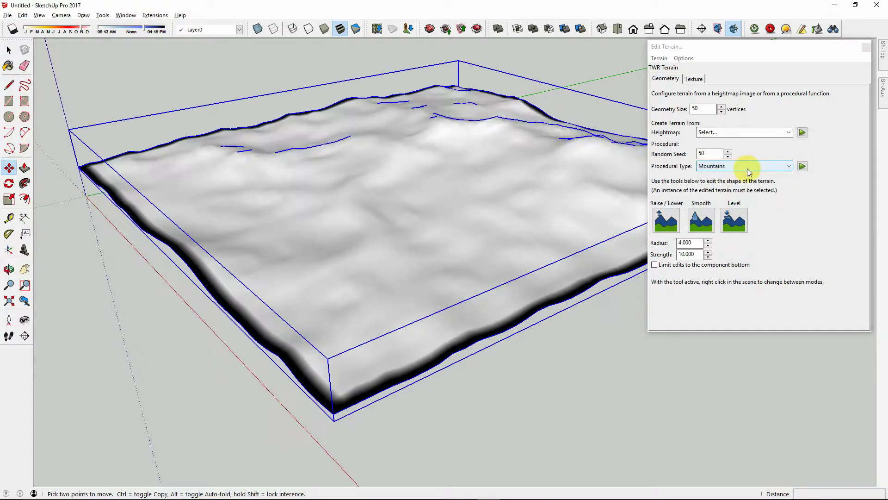
- Regenerate the terrain with the Mounds procedural type, and once more with the random seed set to 53
click(748, 168)
click(736, 203)
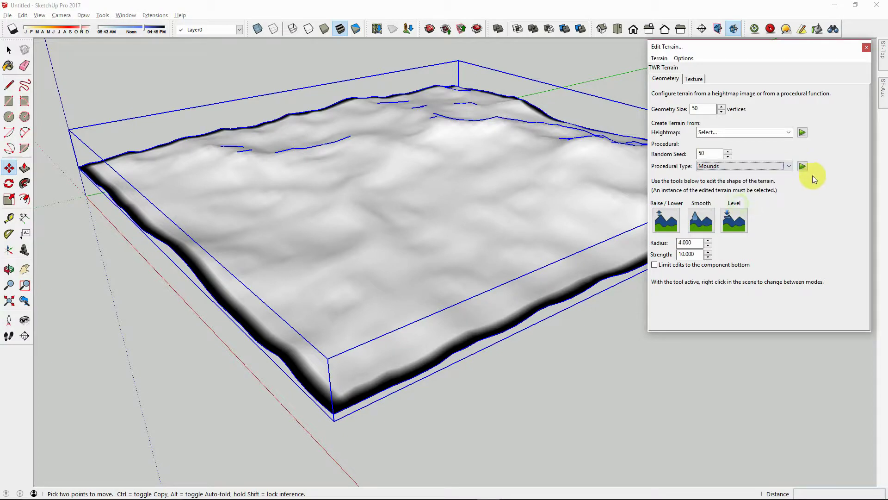
click(803, 166)
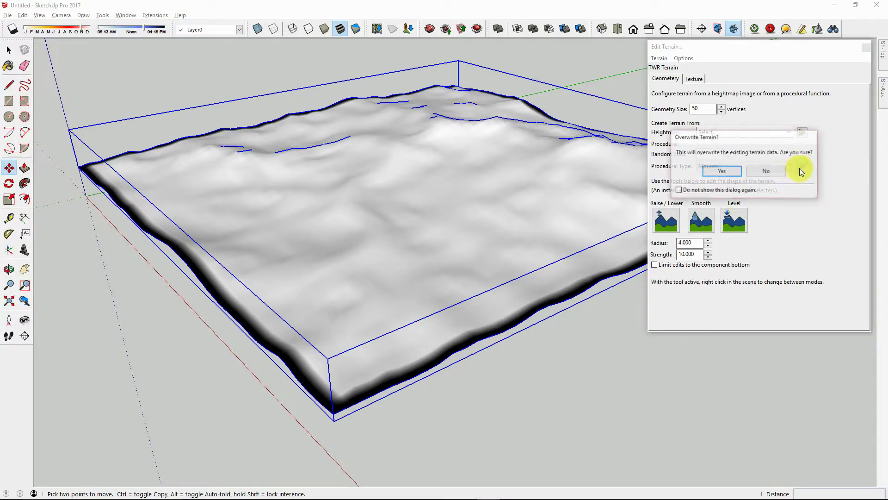
click(732, 172)
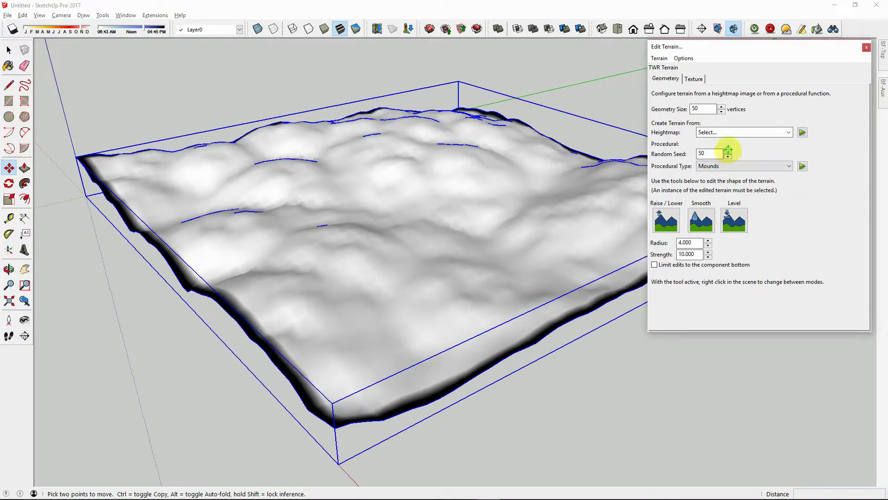
click(803, 166)
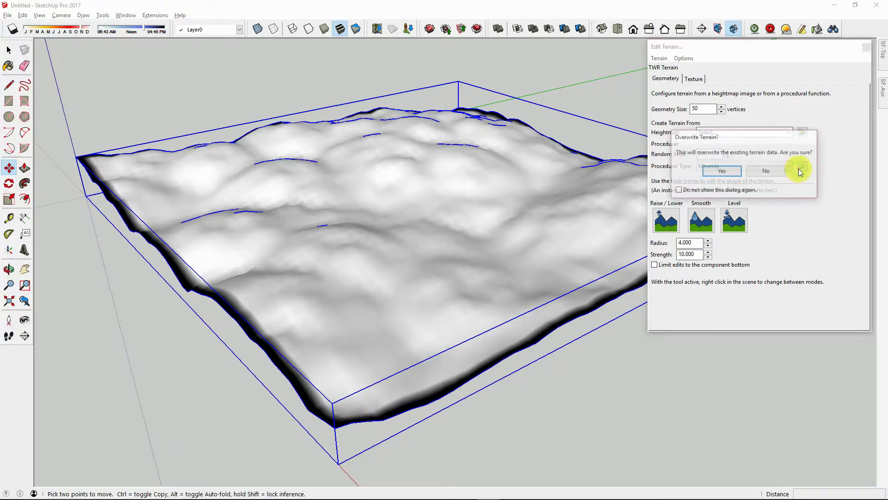
click(722, 171)
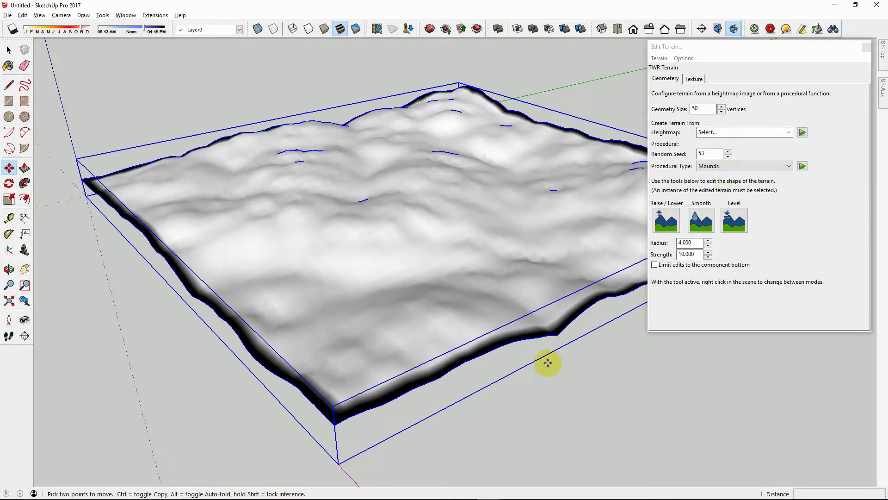
- Switch the procedural type back to Islands and regenerate the terrain, overwriting the Mounds version
click(732, 167)
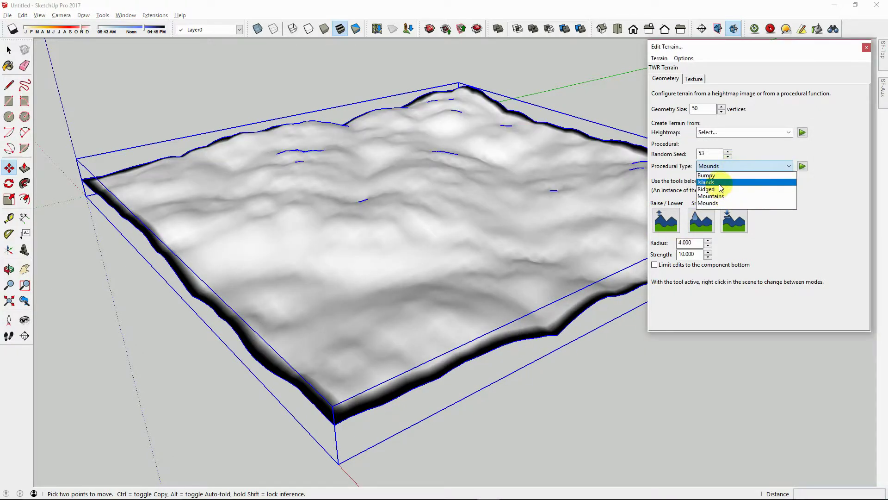
click(724, 192)
click(804, 167)
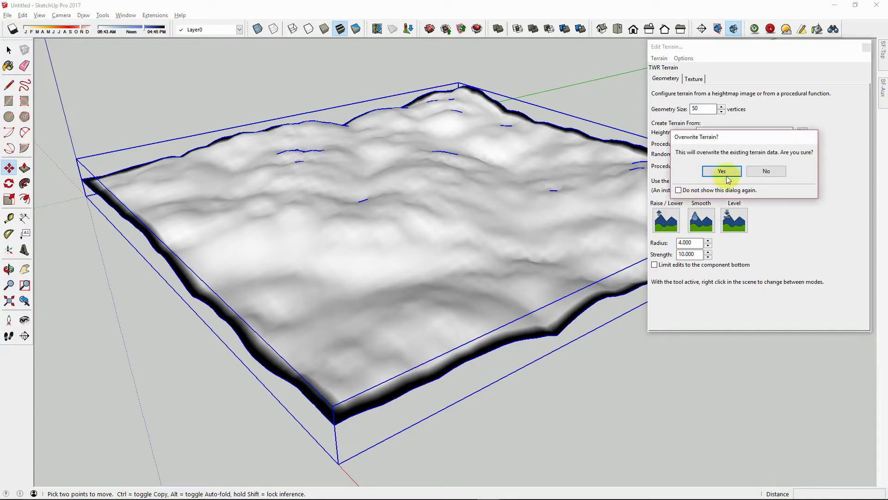
click(777, 169)
middle_drag(456, 218, 465, 252)
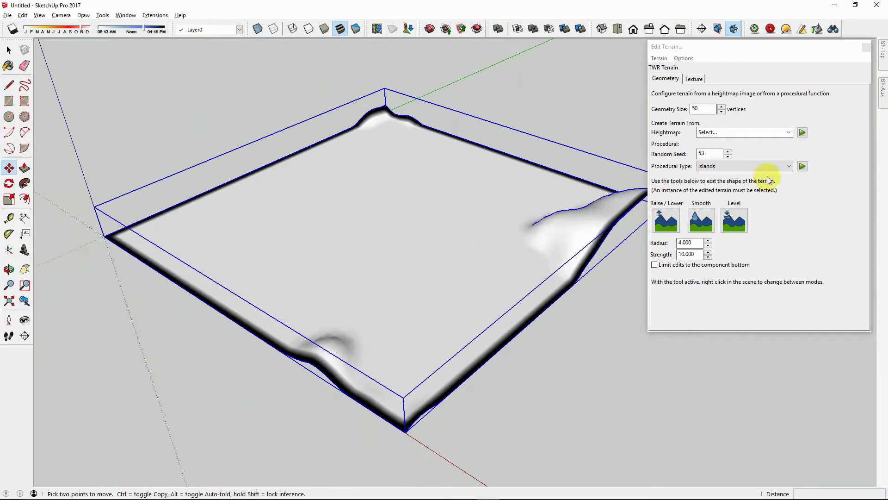
- Set the random seed to 54 and regenerate the Islands terrain
click(729, 156)
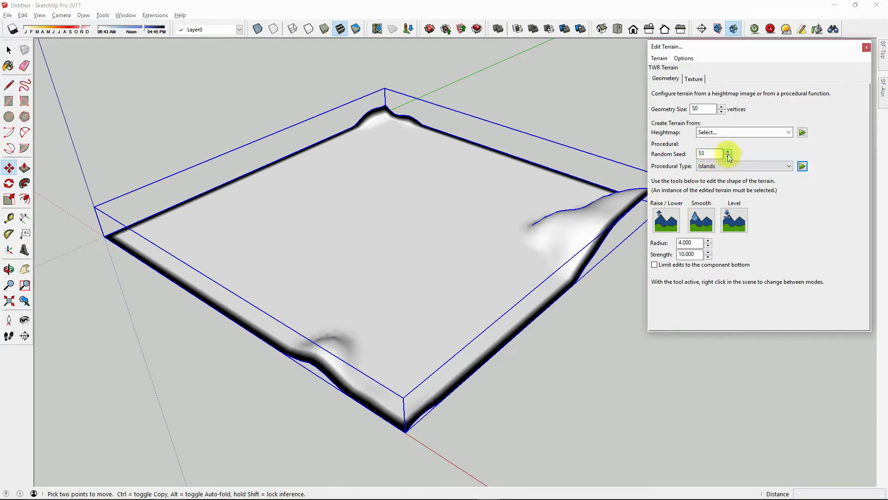
click(802, 166)
click(682, 170)
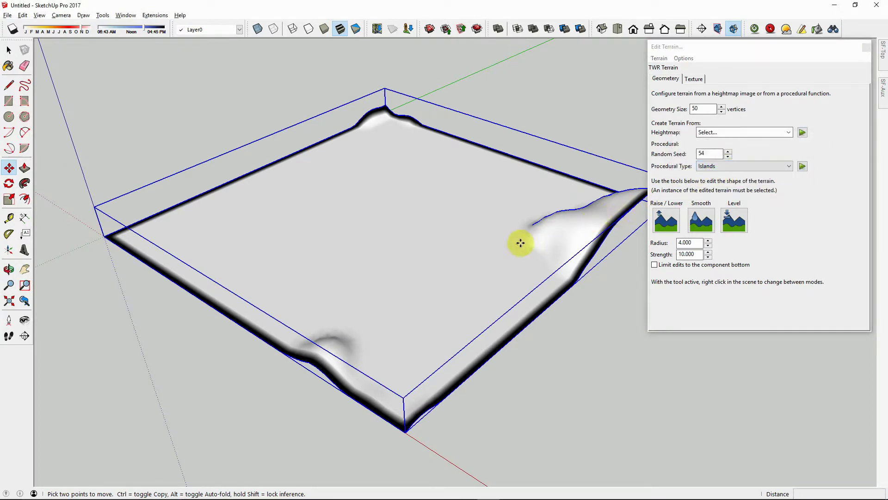
middle_drag(528, 349, 575, 373)
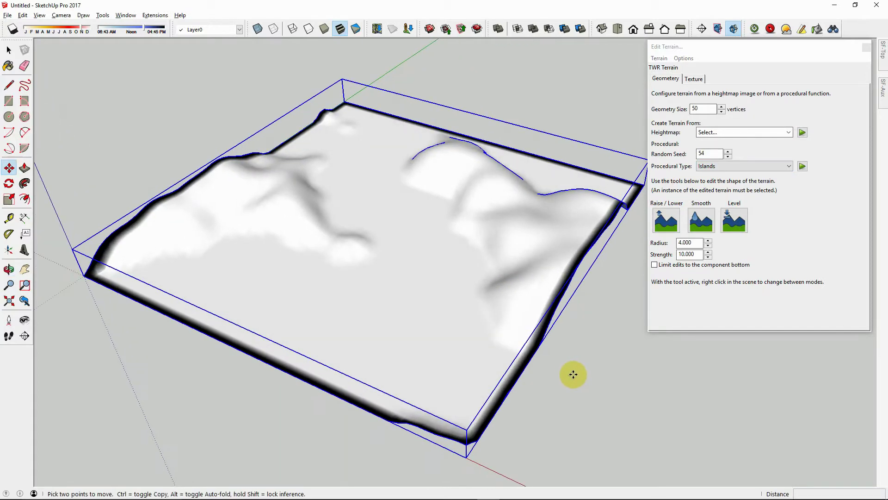
- Deselect the terrain component and reselect it to check when the terrain sculpting tools are available
key(space)
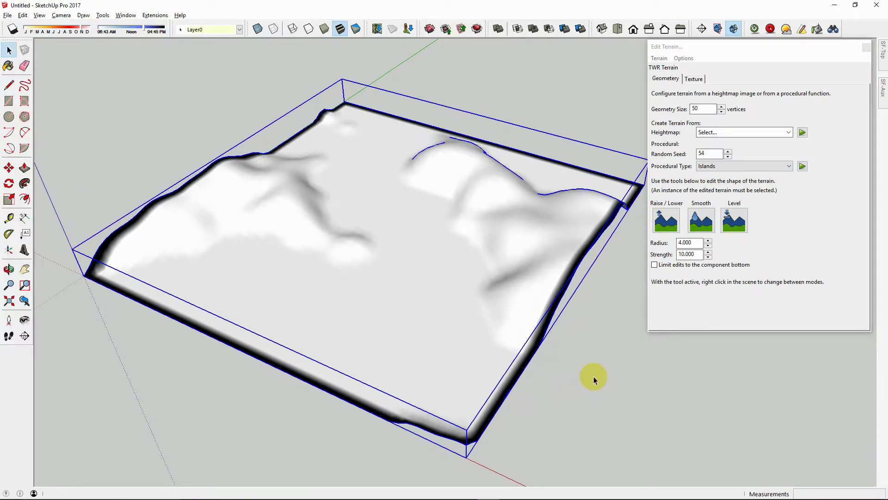
click(641, 294)
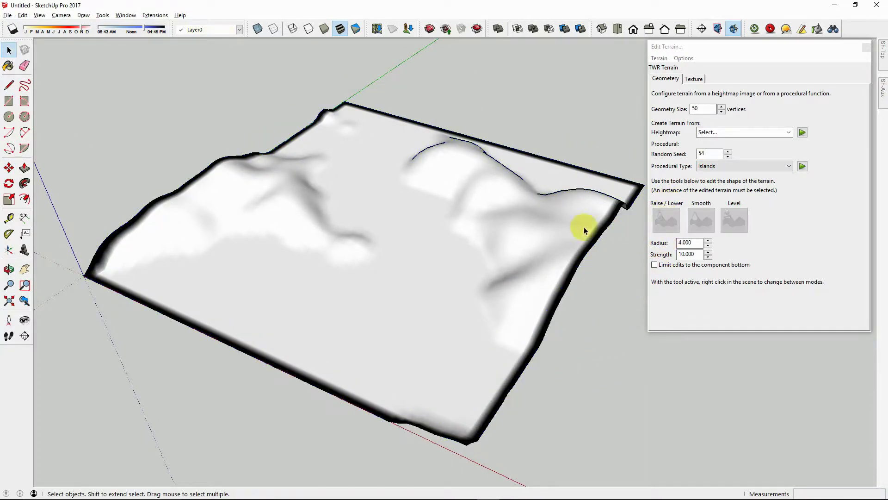
click(546, 229)
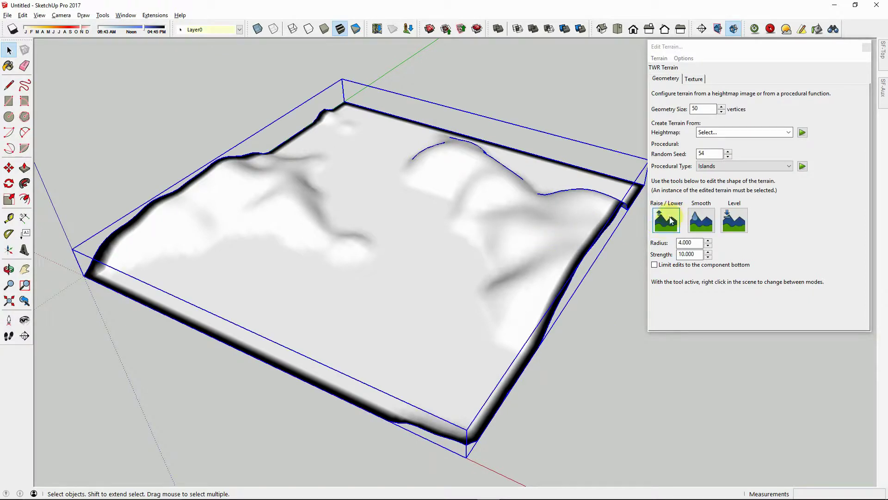
click(694, 221)
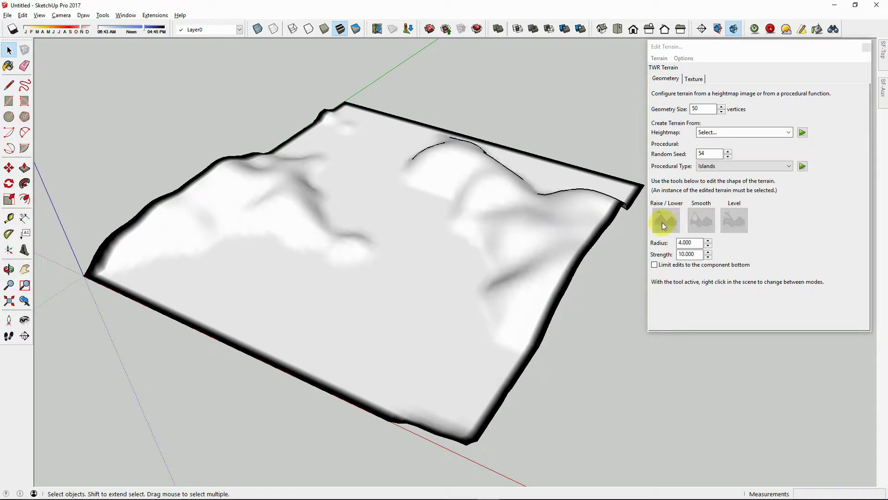
click(715, 222)
click(567, 220)
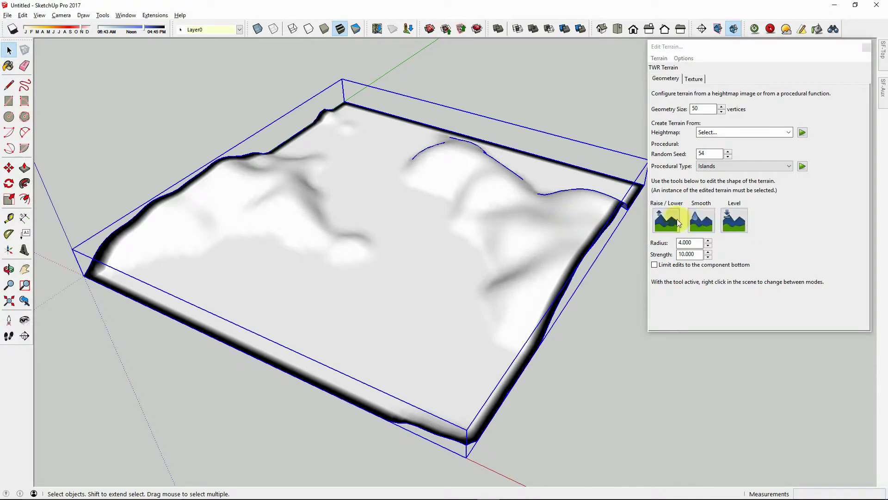
- Reshape the hill near the terrain's far edge with the Raise/Lower and Smooth tools
click(669, 219)
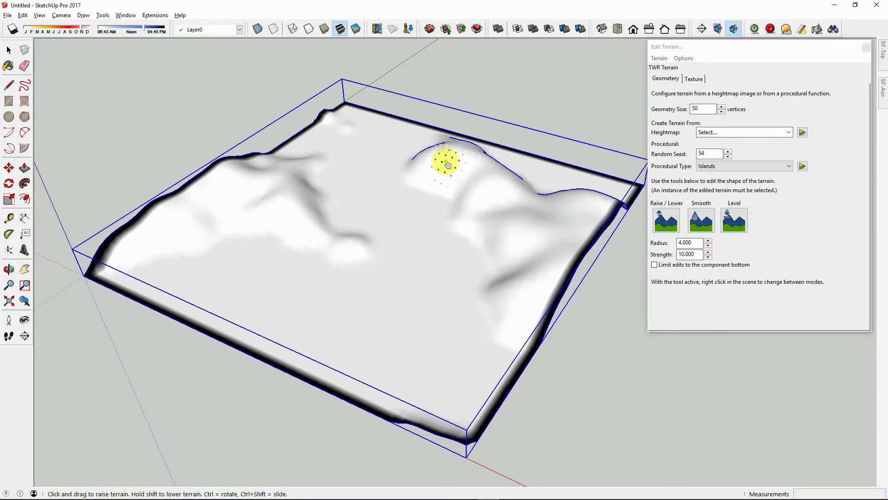
mouse_move(440, 158)
mouse_down()
mouse_move(410, 186)
mouse_move(408, 201)
mouse_move(440, 224)
mouse_move(442, 239)
mouse_move(430, 249)
mouse_move(362, 231)
mouse_move(393, 249)
mouse_move(407, 226)
mouse_move(350, 225)
mouse_move(439, 230)
mouse_move(437, 198)
mouse_move(414, 183)
mouse_move(438, 160)
mouse_move(468, 171)
mouse_up()
click(701, 220)
- Level the hillside near the terrain's right-hand edge with the Level tool
click(728, 217)
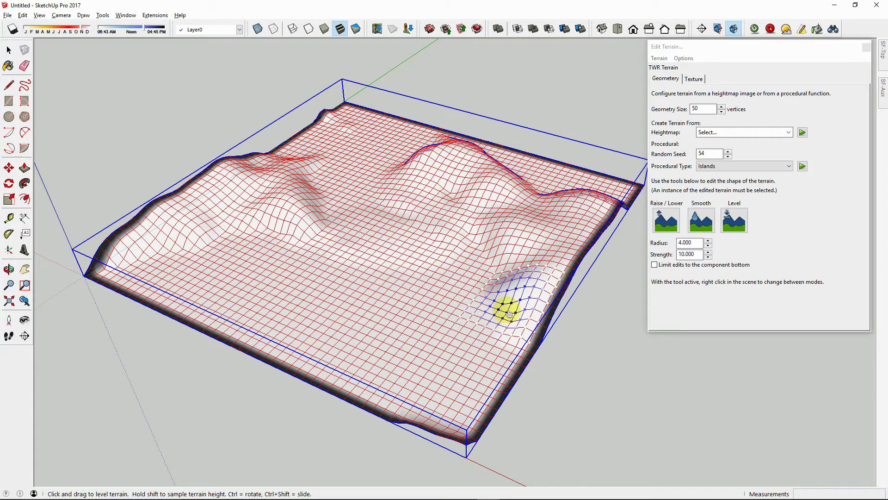
mouse_move(512, 299)
middle_down()
mouse_move(379, 146)
mouse_move(446, 234)
middle_up()
middle_drag(411, 194, 518, 306)
- Raise a broad hill in the middle of the terrain using Raise/Lower with radius 9 and strength 12
click(666, 225)
middle_drag(358, 234, 516, 293)
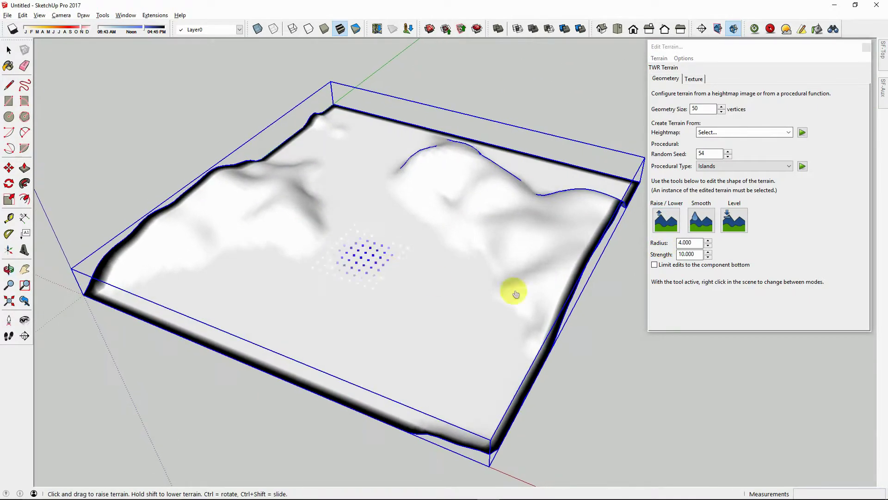
click(708, 240)
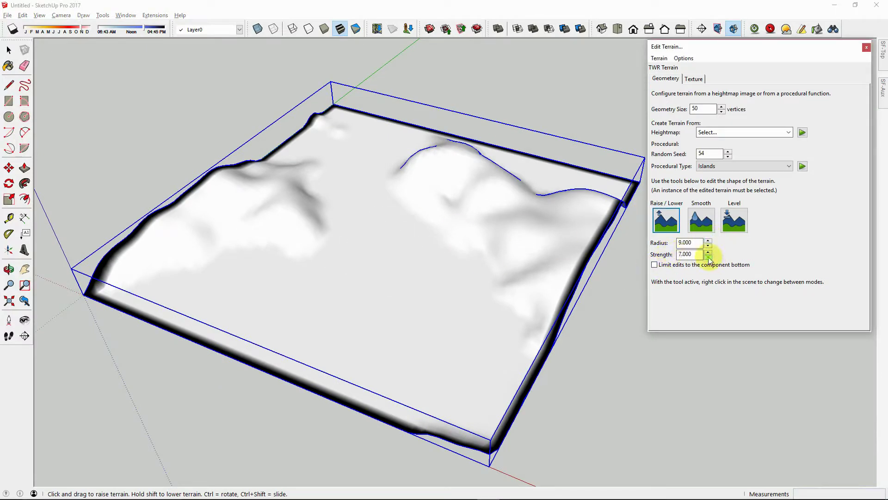
click(373, 242)
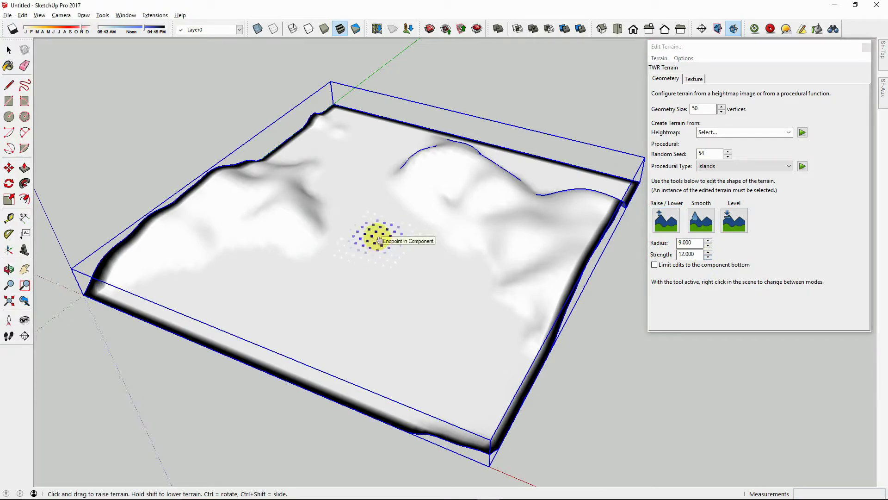
mouse_move(319, 192)
mouse_down()
mouse_move(367, 254)
mouse_move(396, 258)
mouse_move(363, 207)
mouse_move(403, 242)
mouse_move(391, 252)
mouse_up()
- Raise small bumps on the slopes of the central hill with radius 2 and strength 19
scroll(366, 196, down, 3)
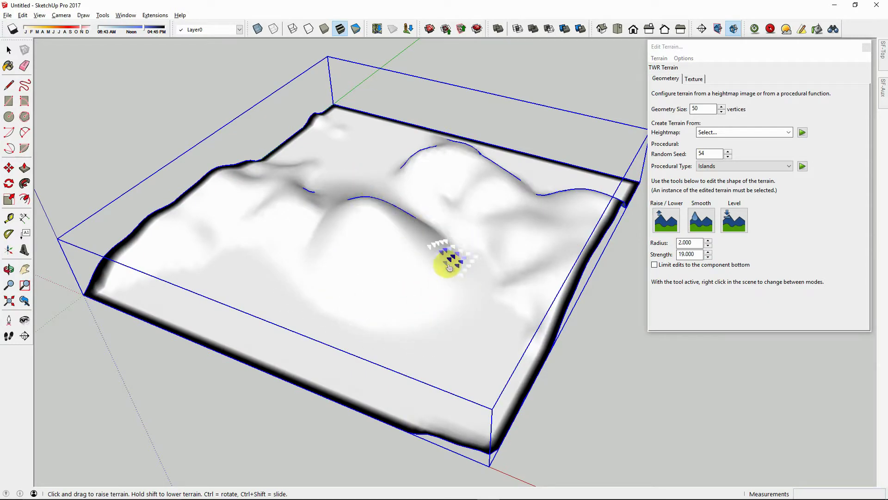
mouse_move(444, 257)
mouse_down()
mouse_move(408, 288)
mouse_move(354, 284)
mouse_up()
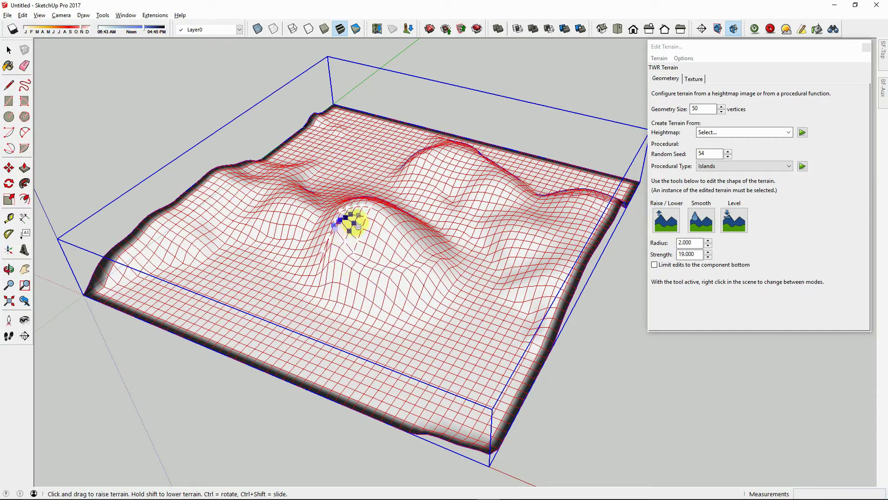
drag(389, 224, 391, 226)
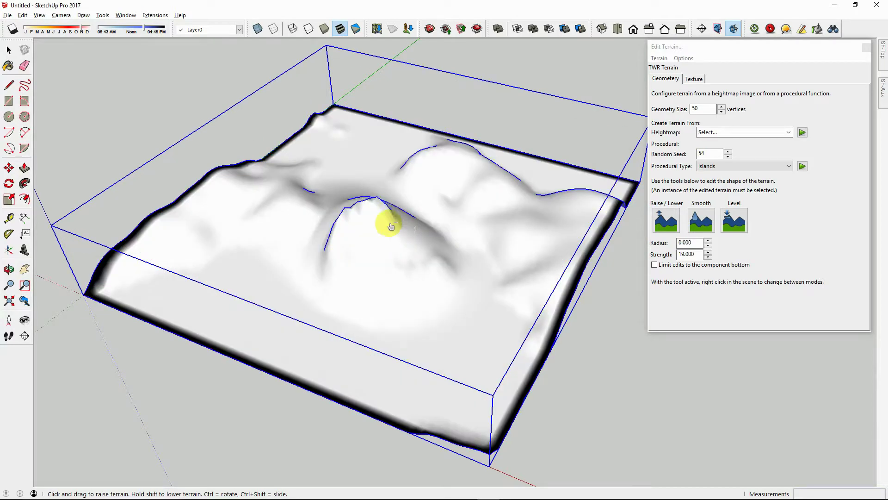
- Raise the central hill into a tall peak with radius 8 and strength 21, and set the strength to -3
drag(368, 221, 384, 243)
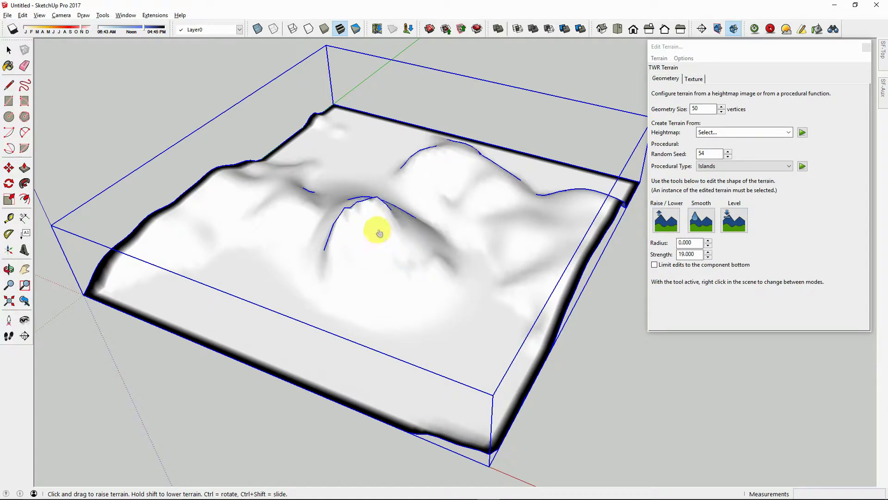
drag(369, 225, 381, 242)
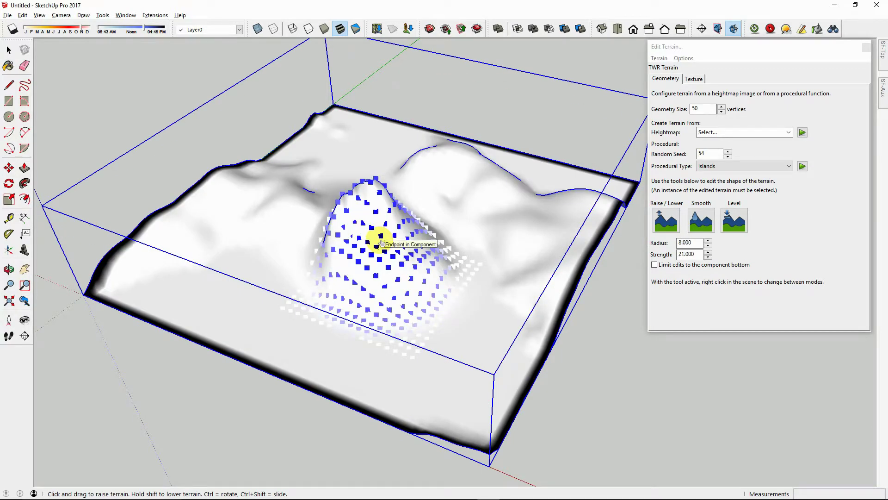
mouse_move(384, 229)
mouse_down()
mouse_move(367, 199)
mouse_move(373, 224)
mouse_up()
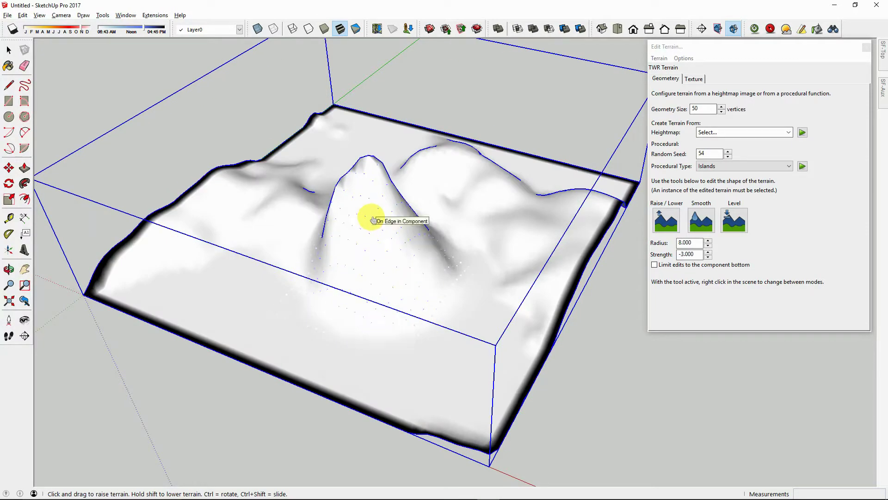
- Lower the central peak and hollow out its top using Raise/Lower with strength -5, working from radius 8 to radius 4
mouse_move(373, 220)
mouse_down()
mouse_move(361, 192)
mouse_move(363, 201)
mouse_up()
drag(363, 202, 367, 209)
drag(367, 211, 373, 225)
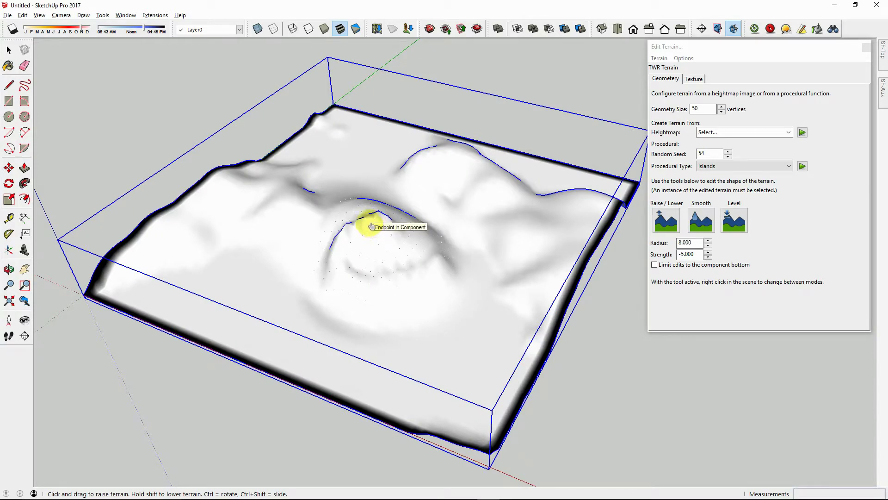
scroll(372, 227, down, 3)
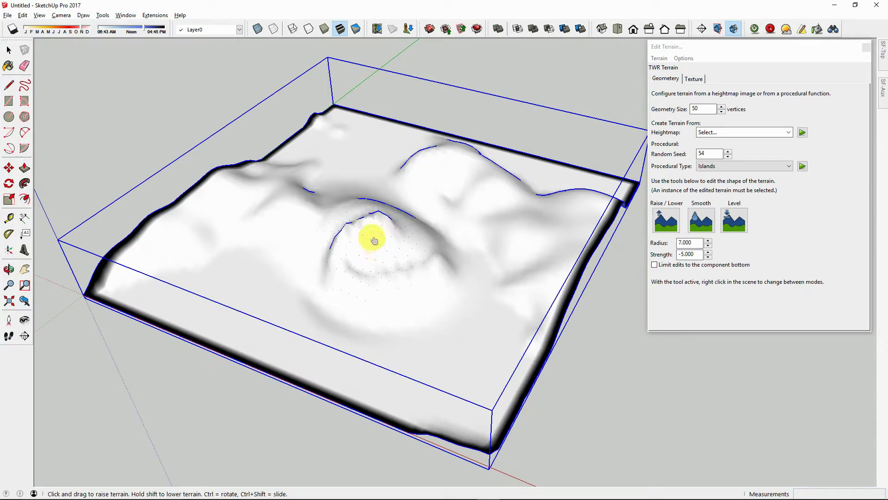
drag(375, 230, 373, 225)
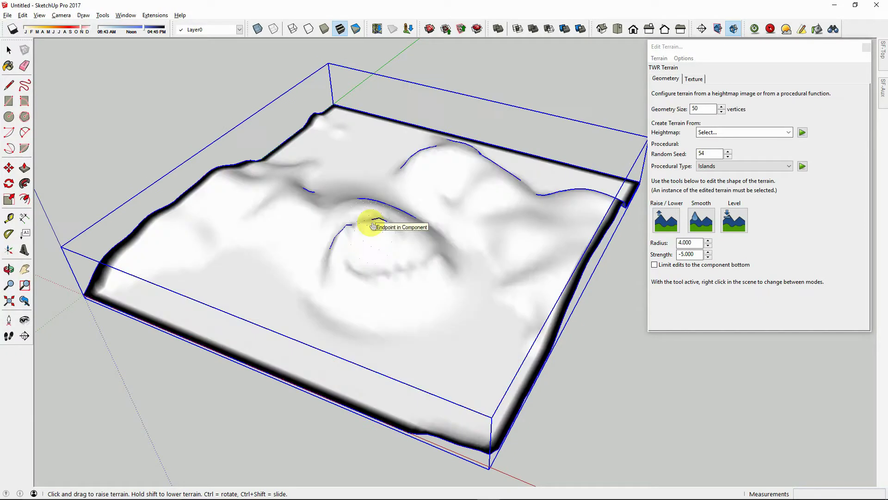
- Deselect the terrain and display its hidden geometry to examine the vertex mesh
click(9, 50)
click(226, 103)
click(696, 109)
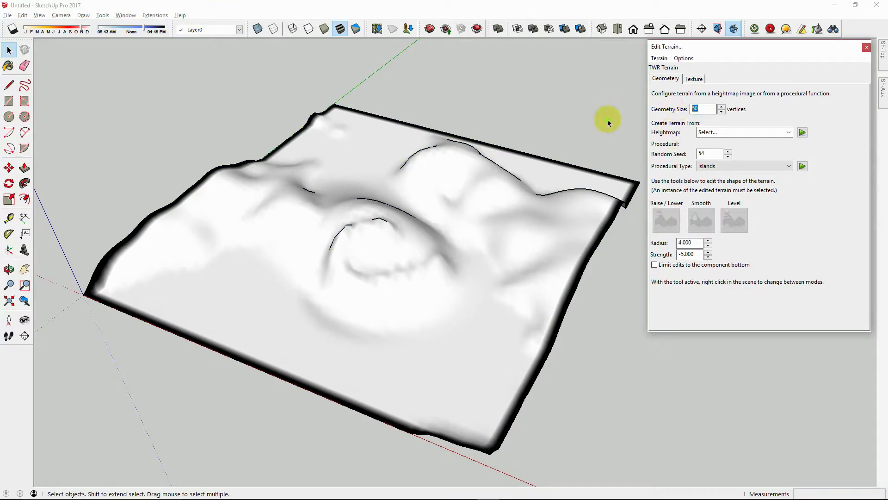
key(alt+h)
middle_drag(245, 286, 393, 354)
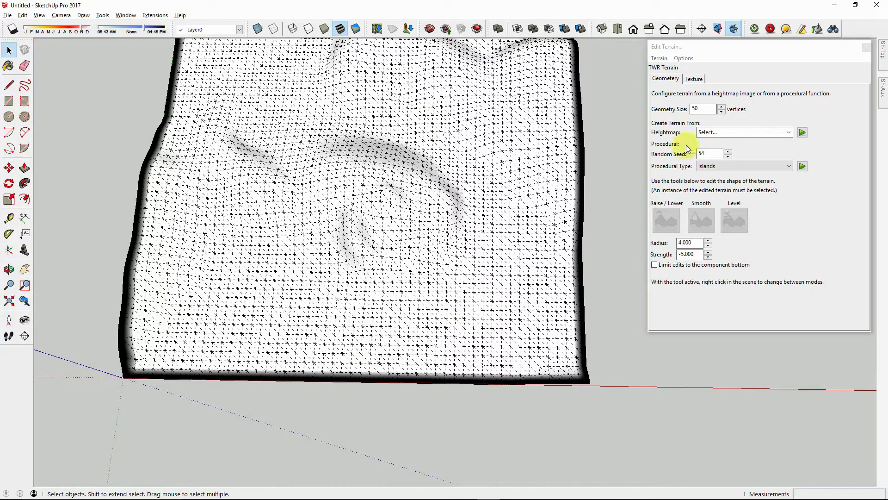
- Set the geometry size to 100 vertices and regenerate the Islands terrain, overwriting the existing terrain data
double_click(702, 108)
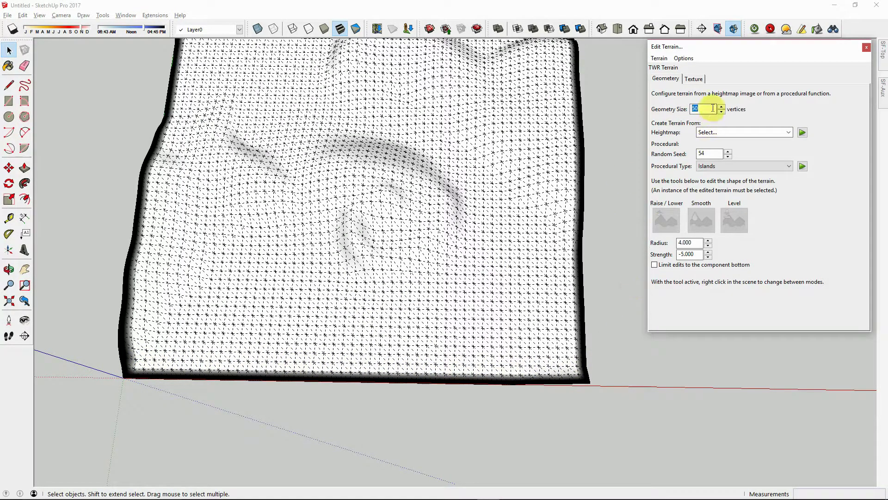
text(100)
click(803, 166)
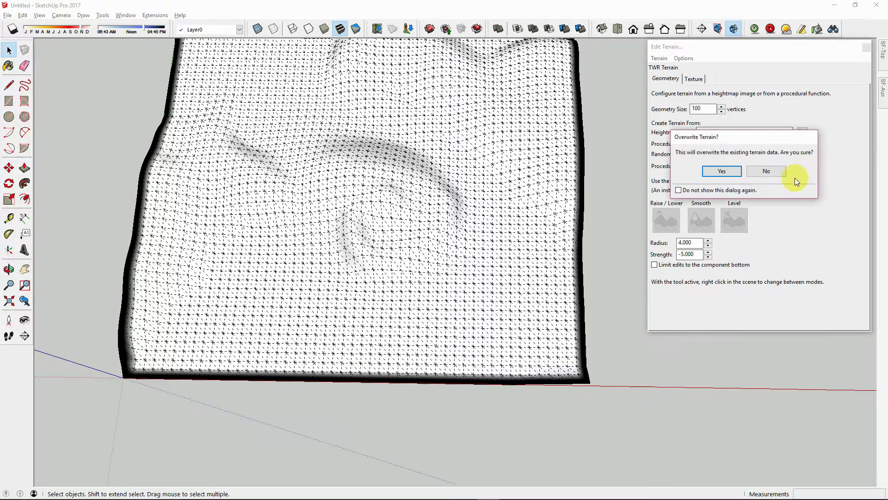
click(722, 170)
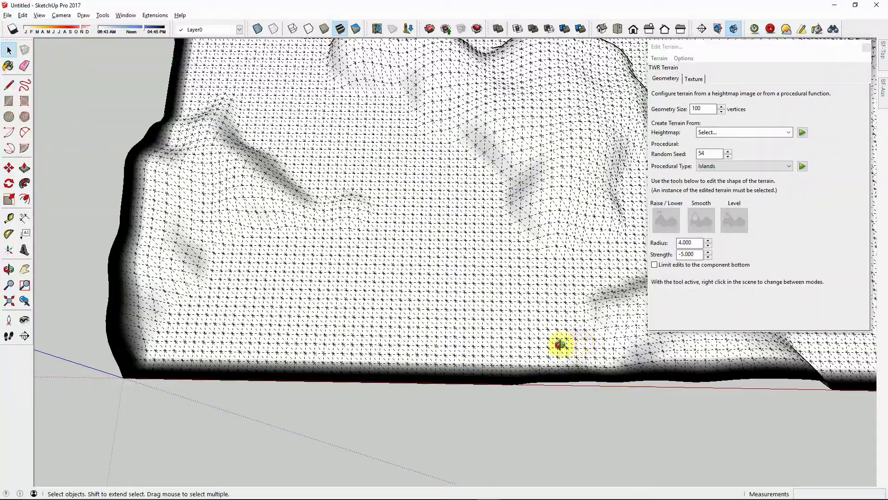
mouse_move(556, 346)
middle_down()
mouse_move(383, 347)
mouse_move(377, 357)
mouse_move(512, 292)
mouse_move(476, 343)
mouse_move(455, 266)
mouse_move(508, 228)
mouse_move(422, 208)
mouse_move(410, 189)
middle_up()
middle_drag(403, 229, 389, 194)
- Set the geometry size to 200 vertices and regenerate the Islands terrain over the existing data
drag(710, 109, 654, 113)
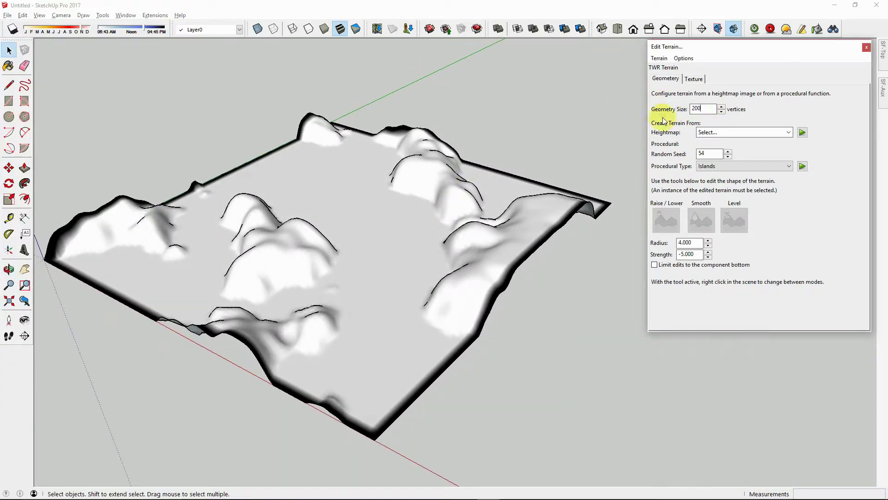
click(803, 167)
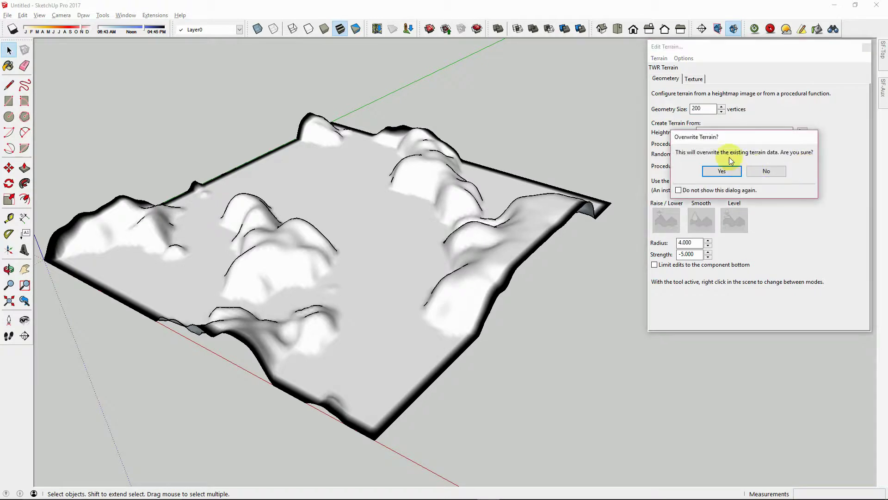
click(724, 171)
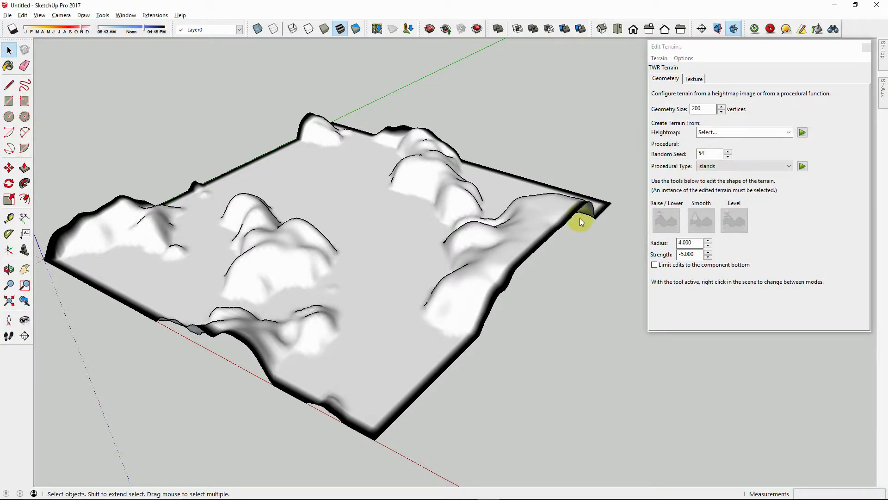
drag(580, 218, 462, 258)
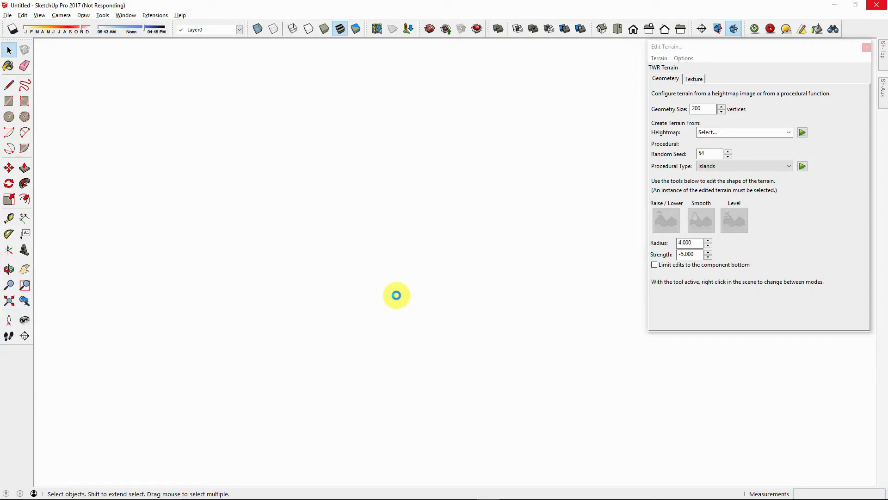
scroll(396, 294, up, 3)
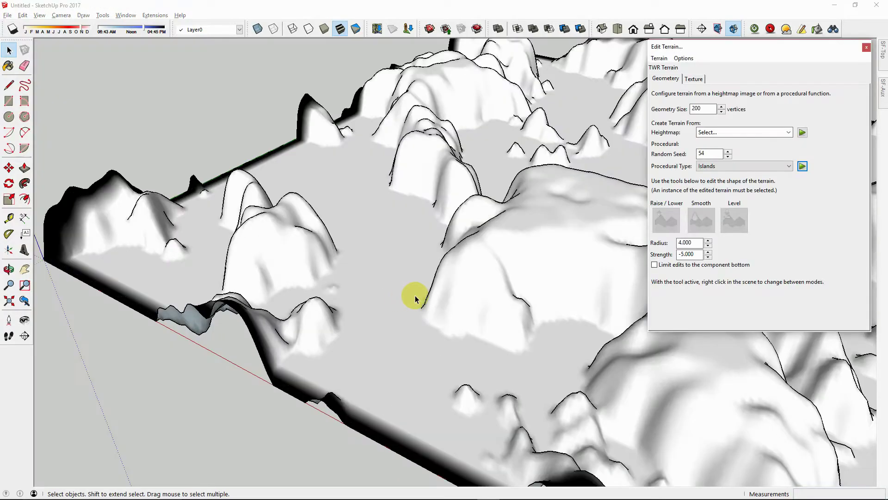
- Examine the whole 200-vertex terrain with its hidden geometry displayed and with it hidden
mouse_move(412, 296)
middle_down()
mouse_move(405, 309)
mouse_move(303, 293)
mouse_move(432, 346)
mouse_move(369, 317)
mouse_move(371, 274)
mouse_move(284, 297)
mouse_move(313, 312)
mouse_move(375, 196)
middle_up()
scroll(289, 297, down, 5)
key(alt+v)
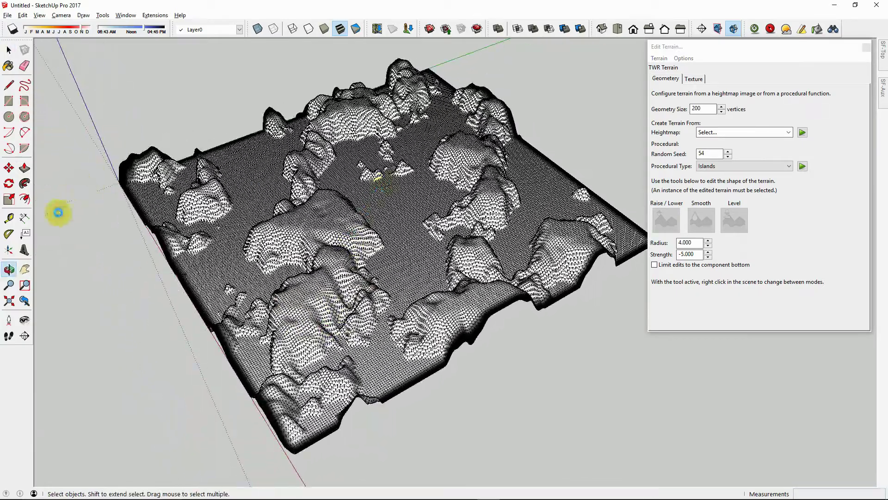
scroll(340, 294, up, 5)
key(alt+v)
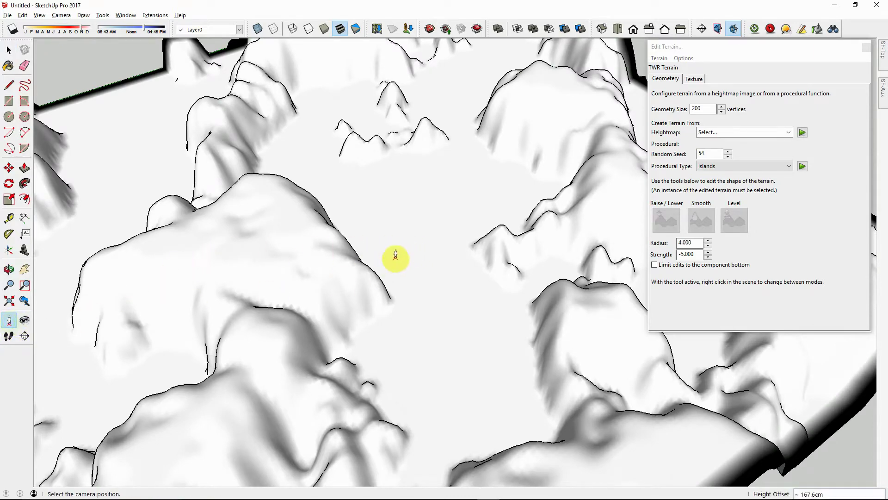
- Position the camera at ground level on the flat area between the hills and look around
click(399, 255)
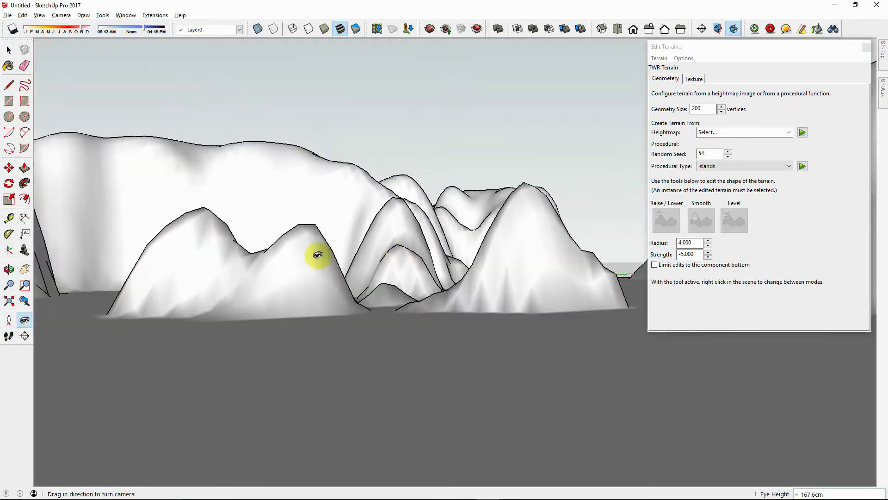
drag(316, 254, 338, 200)
middle_drag(338, 200, 632, 29)
- Set the geometry size to 50 vertices and the procedural type to Bumpy, and regenerate the terrain over the existing data
click(618, 29)
click(9, 48)
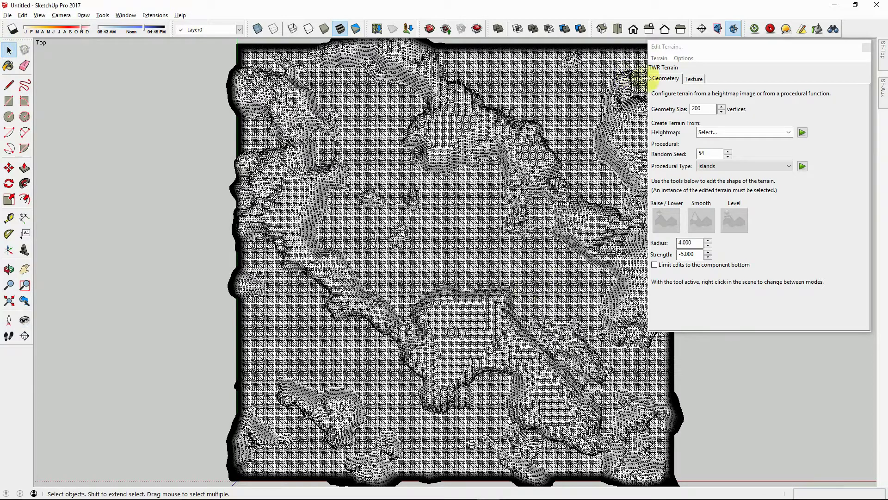
double_click(703, 109)
text(50)
click(789, 165)
click(769, 178)
click(803, 166)
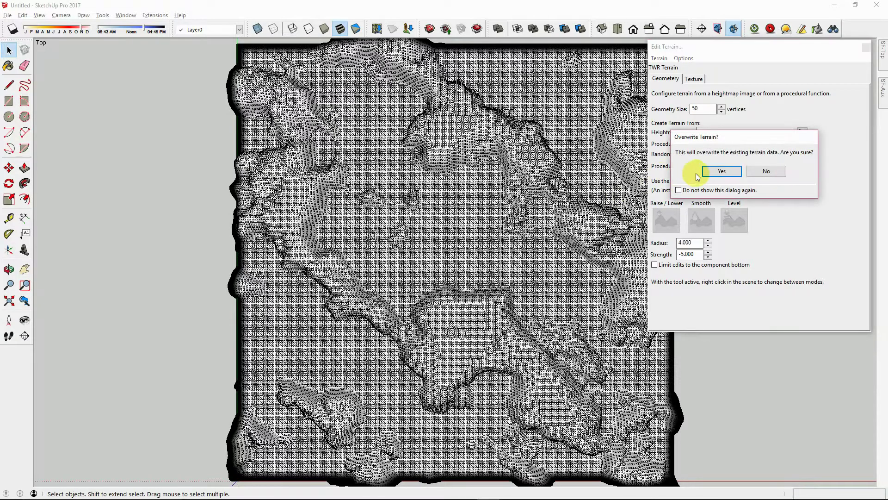
click(722, 171)
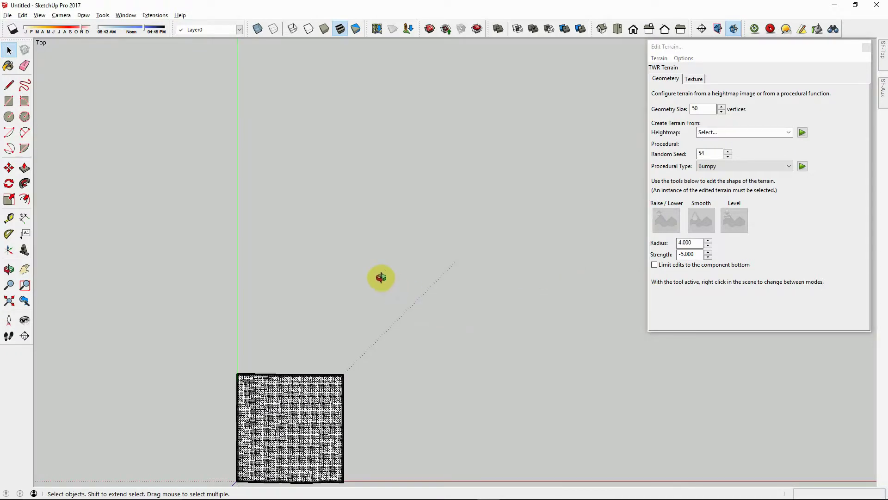
- Raise a broad hill in the middle of the Bumpy terrain using Raise/Lower with radius 9 and strength 7, and deselect the terrain
middle_drag(381, 278, 278, 179)
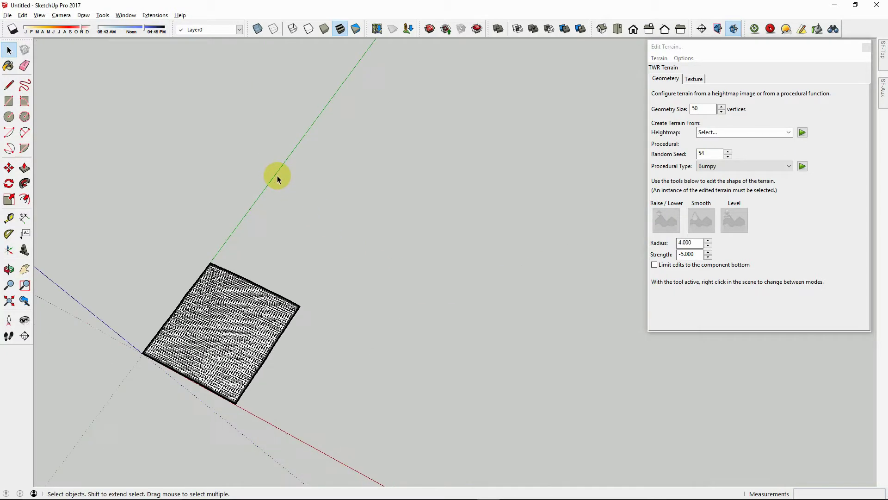
key(shift+z)
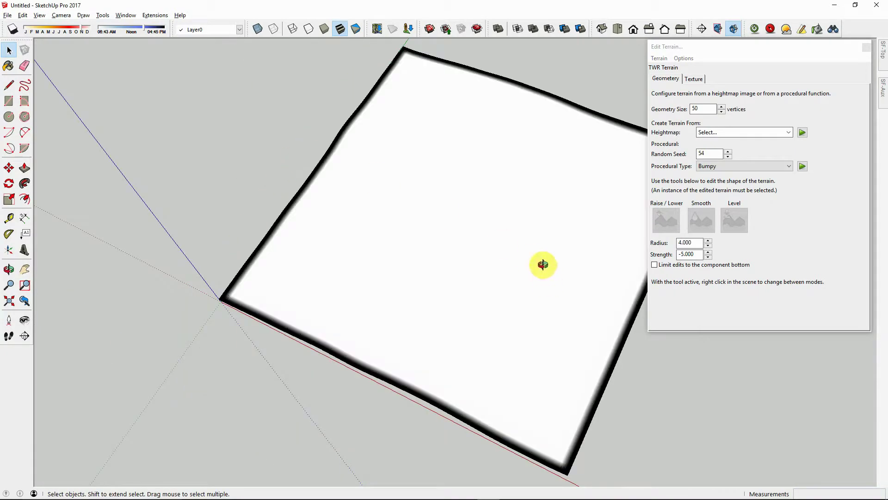
middle_drag(537, 242, 421, 146)
key(space)
click(506, 212)
click(670, 215)
mouse_move(413, 224)
mouse_down()
mouse_move(412, 246)
mouse_move(374, 244)
mouse_up()
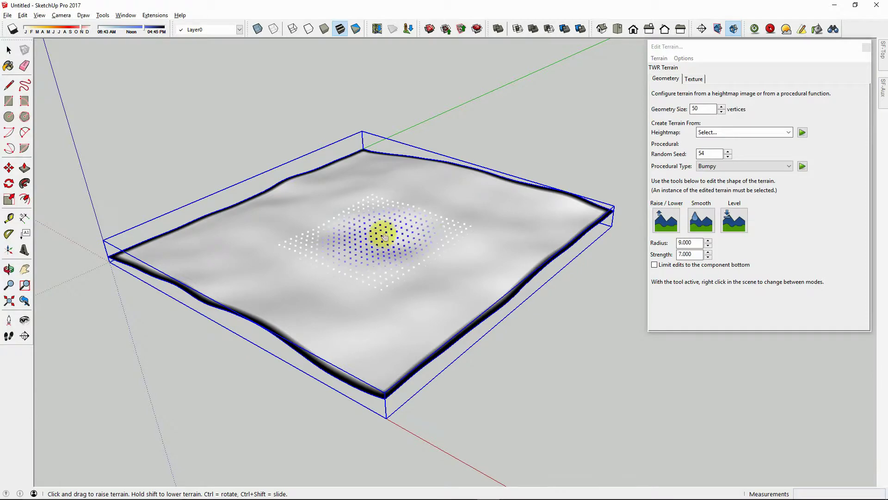
mouse_move(376, 231)
mouse_down()
mouse_move(302, 236)
mouse_move(377, 231)
mouse_move(442, 239)
mouse_move(444, 247)
mouse_move(398, 223)
mouse_move(371, 224)
mouse_up()
scroll(377, 234, up, 4)
middle_drag(354, 249, 386, 236)
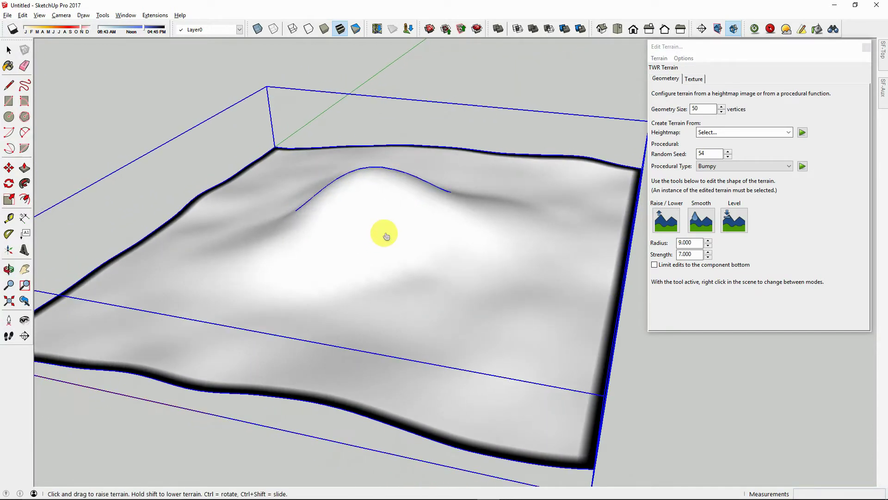
click(8, 49)
click(77, 77)
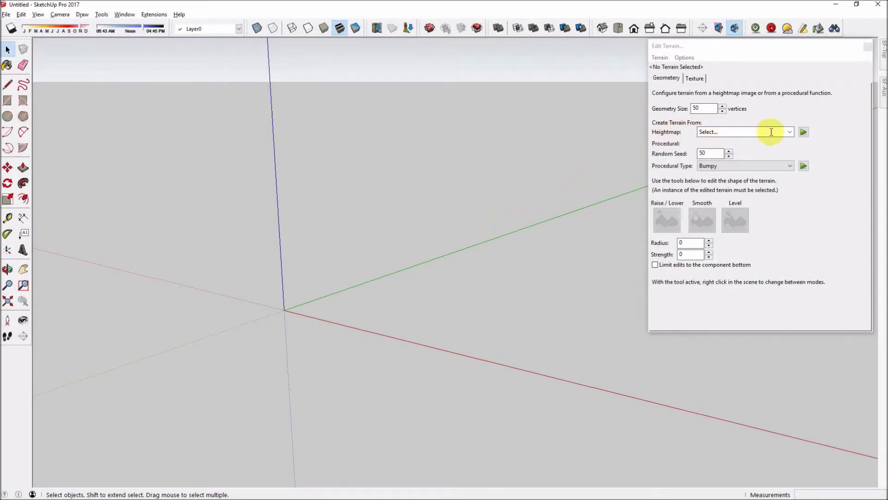
- Switch to Photoshop and create a new 512 × 512 pixel RGB image with a white background
click(790, 133)
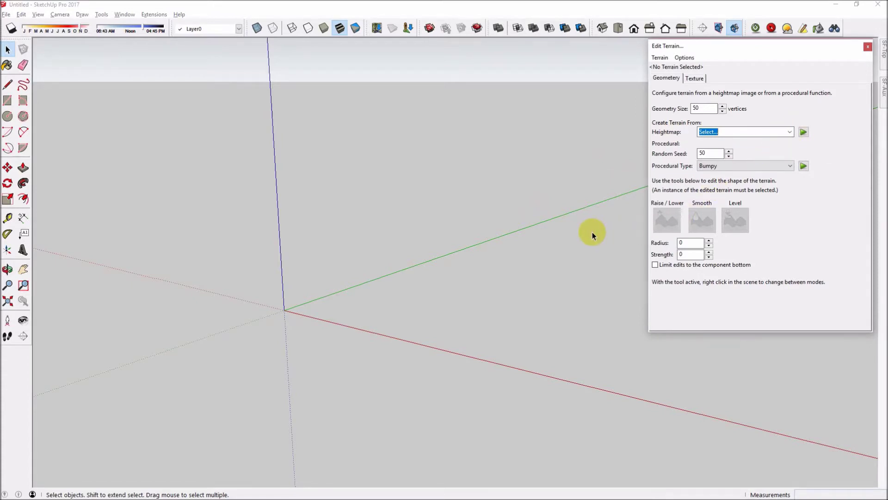
key(alt+Tab)
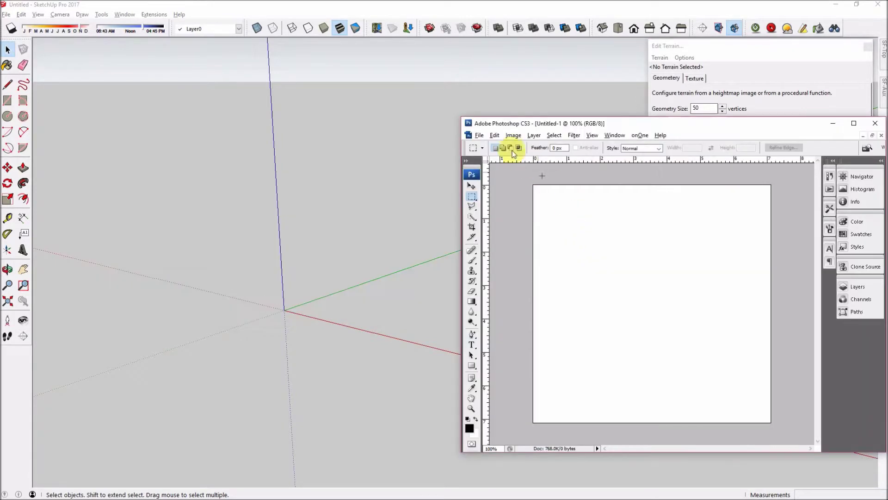
click(480, 135)
click(487, 146)
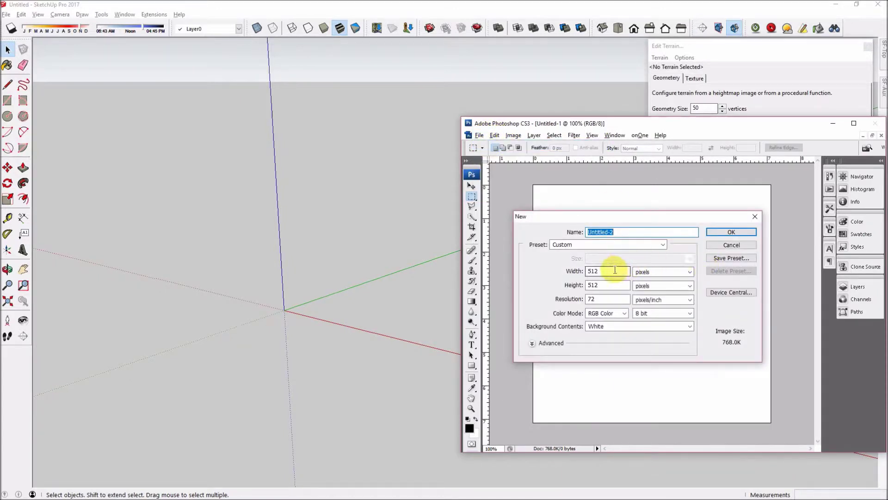
drag(601, 271, 583, 272)
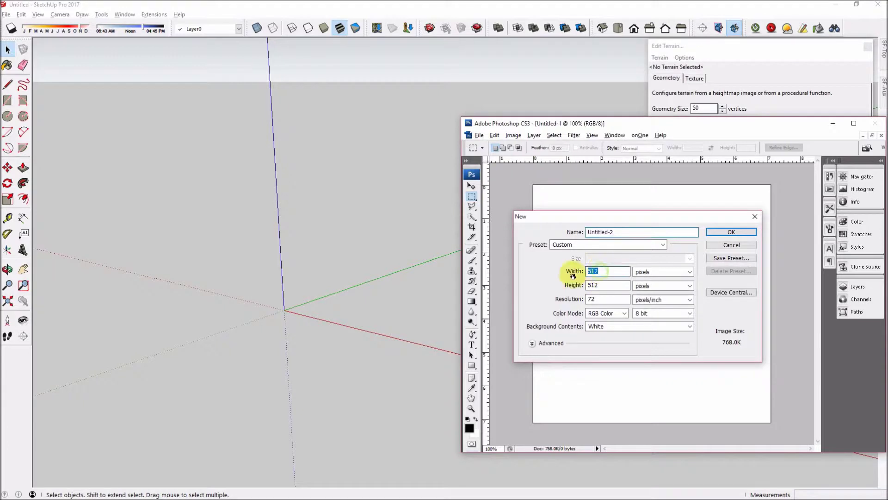
double_click(593, 285)
double_click(609, 272)
click(716, 232)
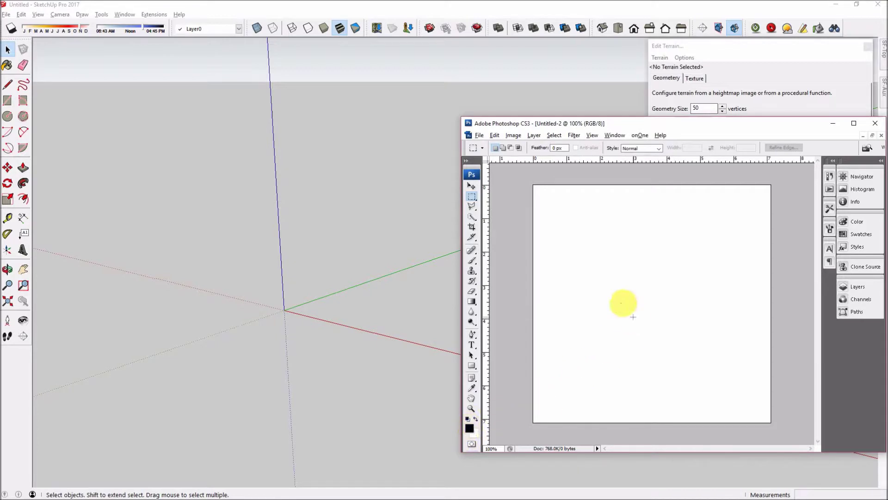
- Fill the blank canvas with 50% Gray in Normal mode at 100% opacity
click(494, 135)
click(539, 267)
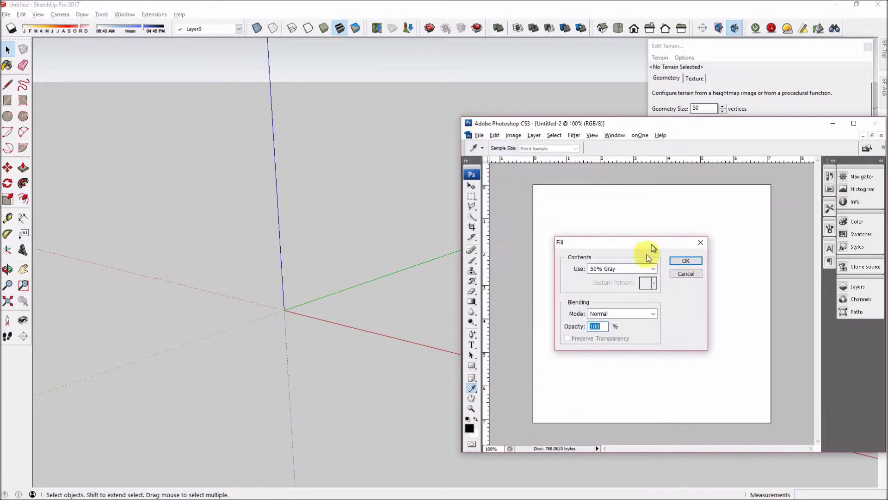
click(687, 261)
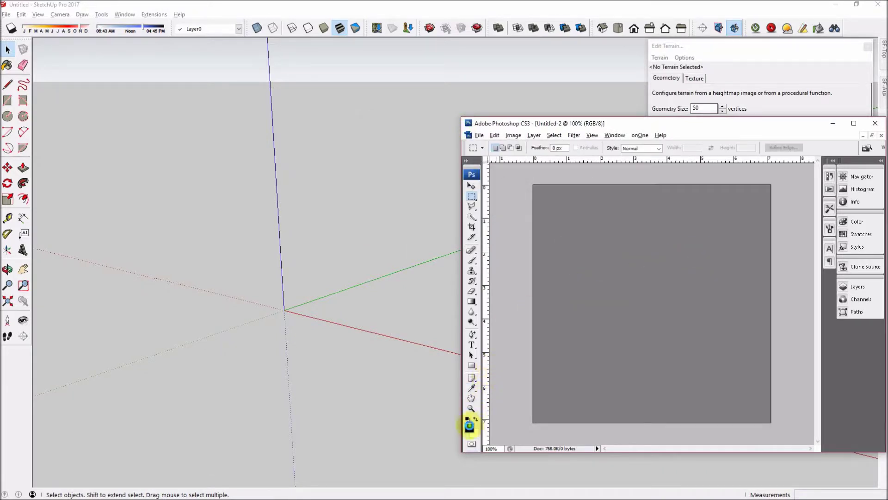
- Paint a black patch in the canvas's upper-left area and a white patch in its lower-right area with the 19 px brush
click(470, 425)
click(740, 92)
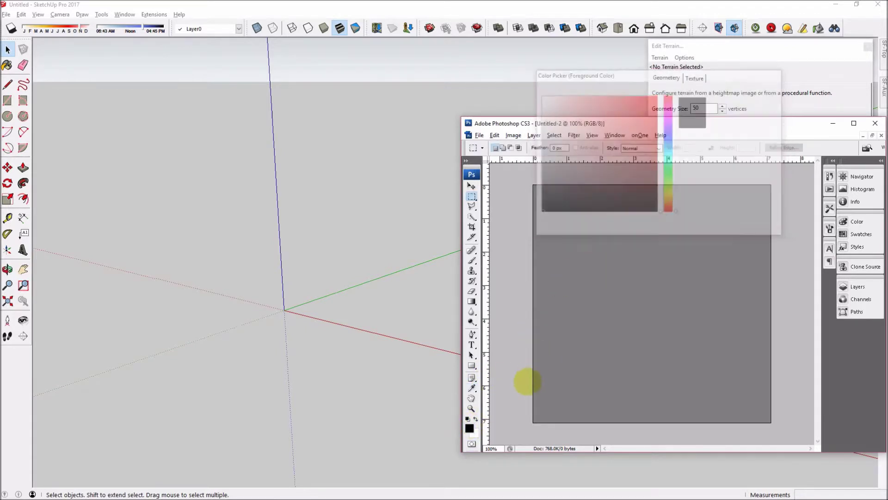
key(b)
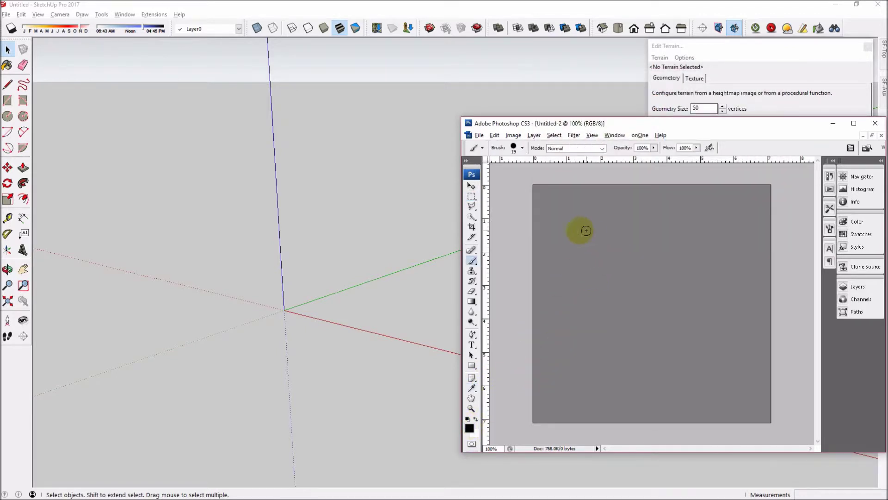
mouse_move(591, 219)
mouse_down()
mouse_move(565, 271)
mouse_move(605, 241)
mouse_move(604, 223)
mouse_up()
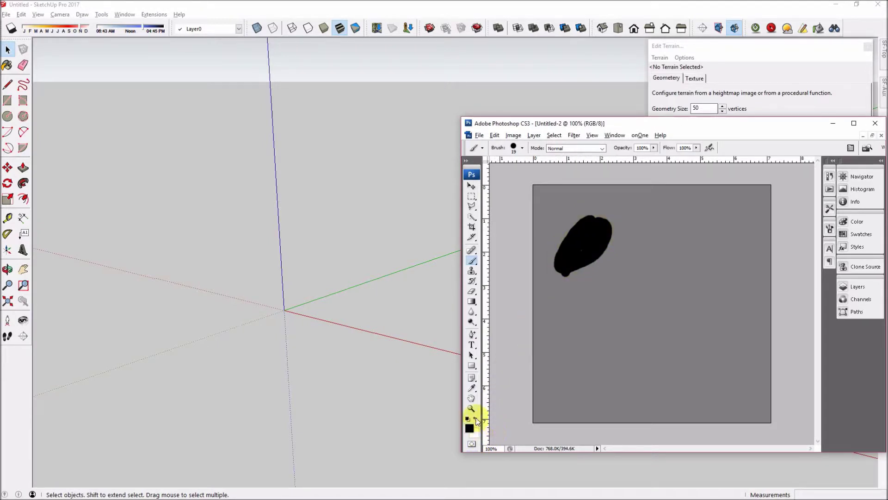
mouse_move(710, 340)
mouse_down()
mouse_move(661, 366)
mouse_move(707, 333)
mouse_move(677, 347)
mouse_move(688, 348)
mouse_move(684, 367)
mouse_move(717, 328)
mouse_move(686, 339)
mouse_up()
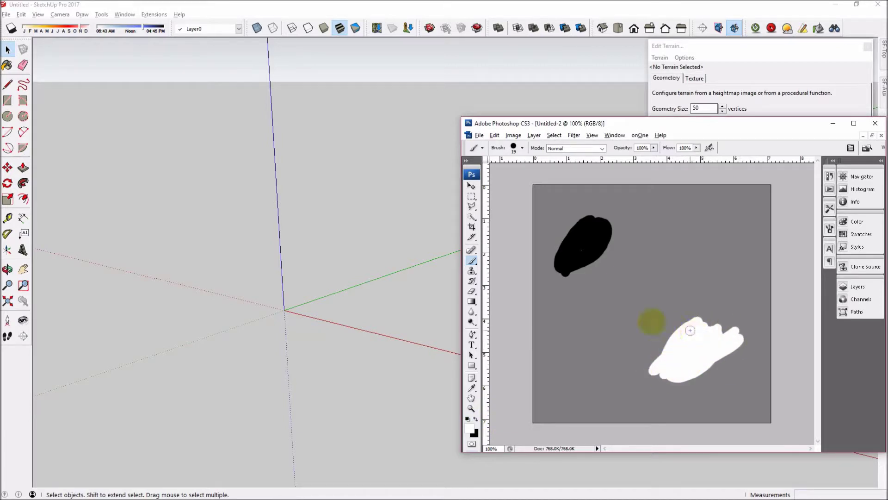
- Soften the painted patches with the Blur tool at 100% strength in Lighten mode, and save the image as Heightmap.png in the TEMP folder
click(472, 313)
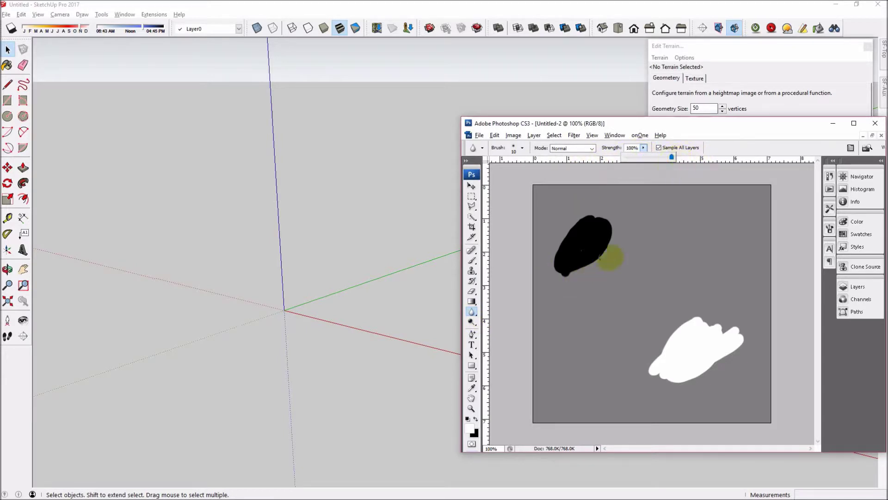
key(shift+alt+g)
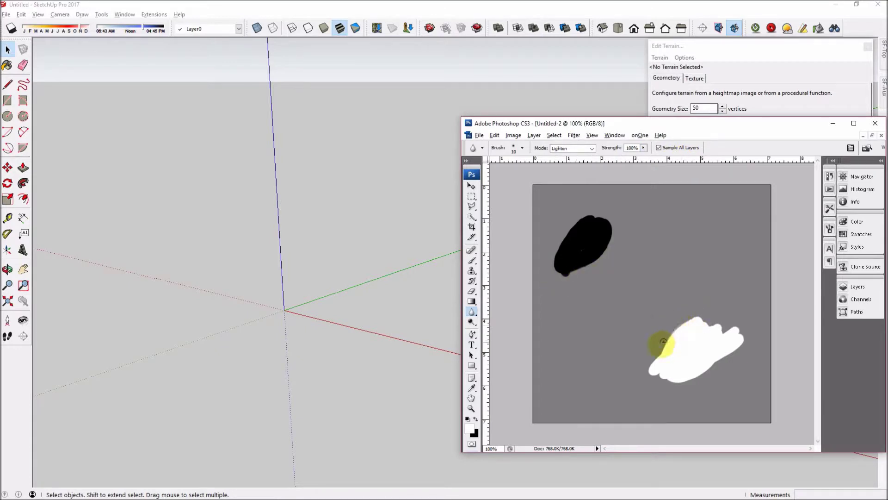
click(473, 197)
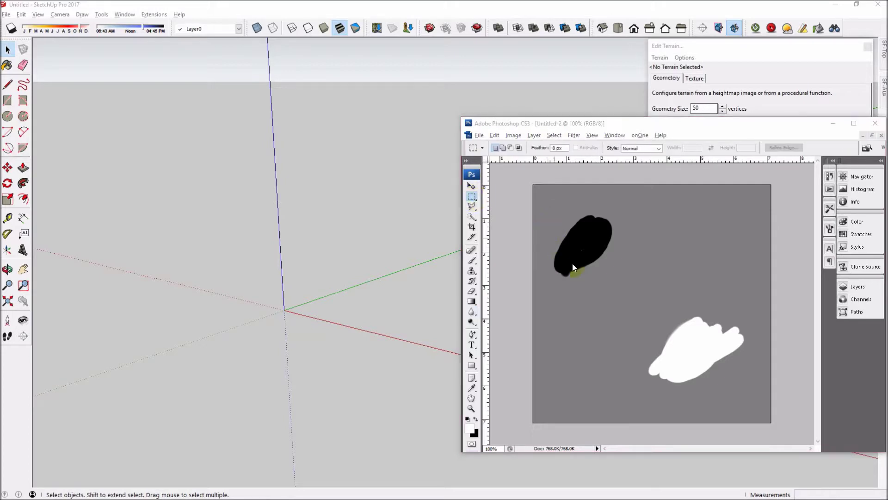
key(ctrl+shift+s)
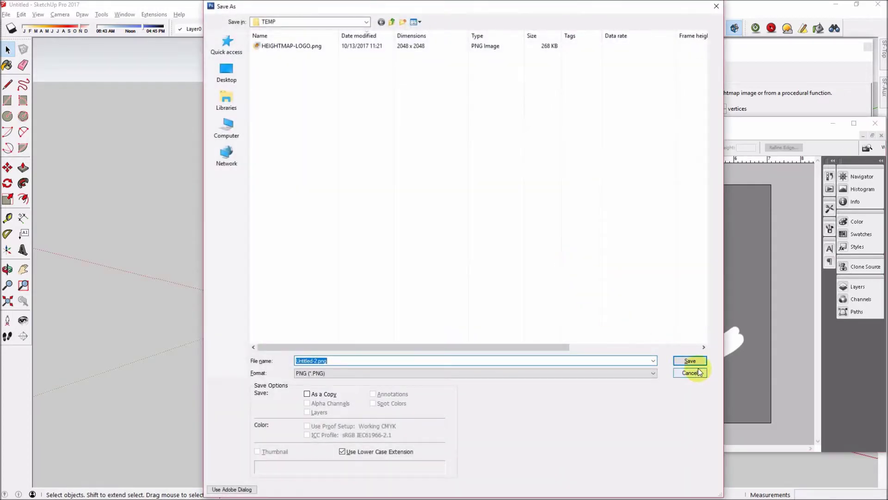
click(689, 372)
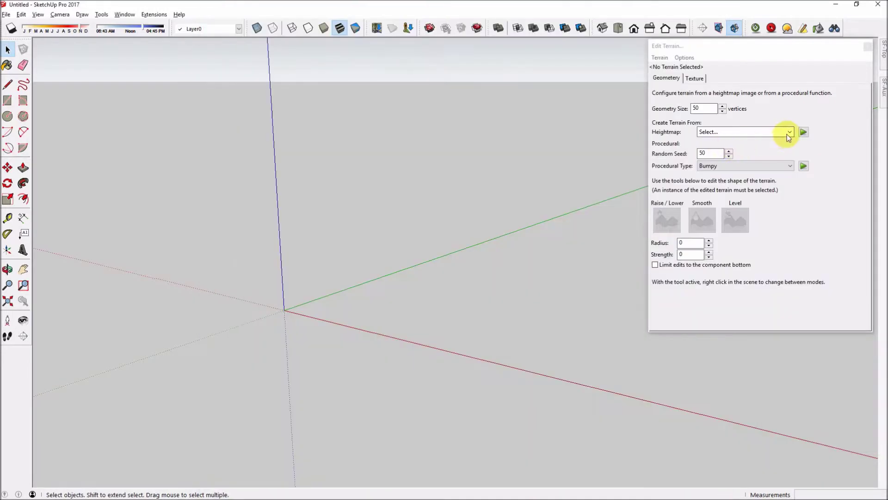
- Switch to SketchUp, load Heightmap.png as the heightmap, create a terrain with geometry size 50, and place it at the origin
click(788, 134)
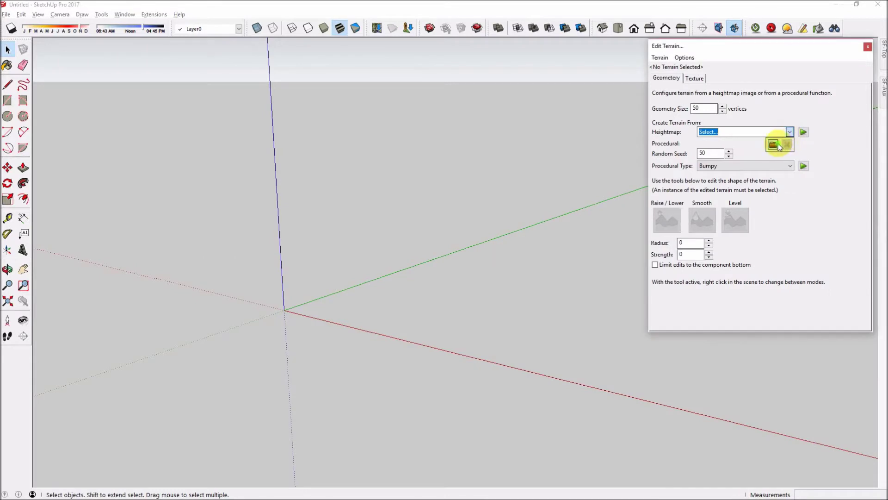
click(778, 146)
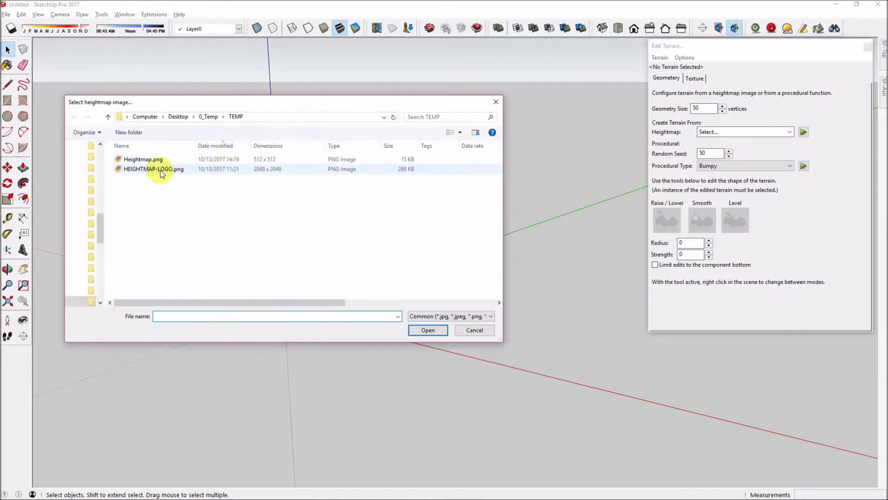
double_click(157, 160)
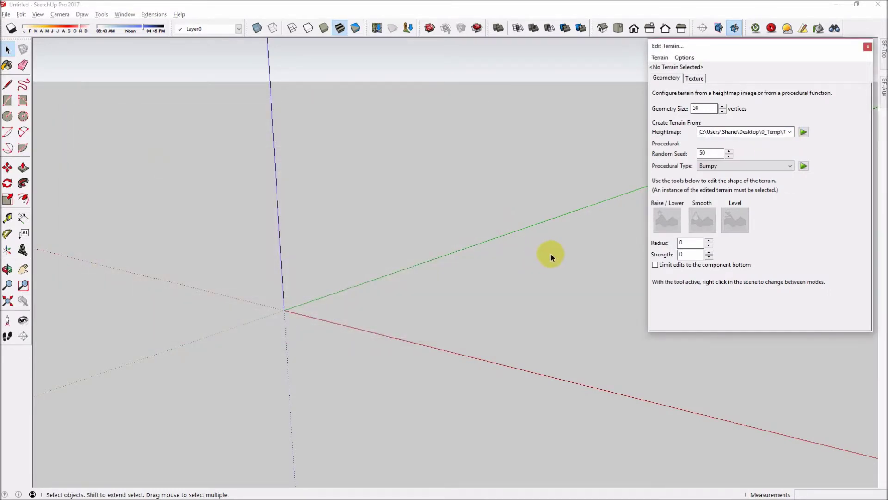
drag(706, 106, 680, 111)
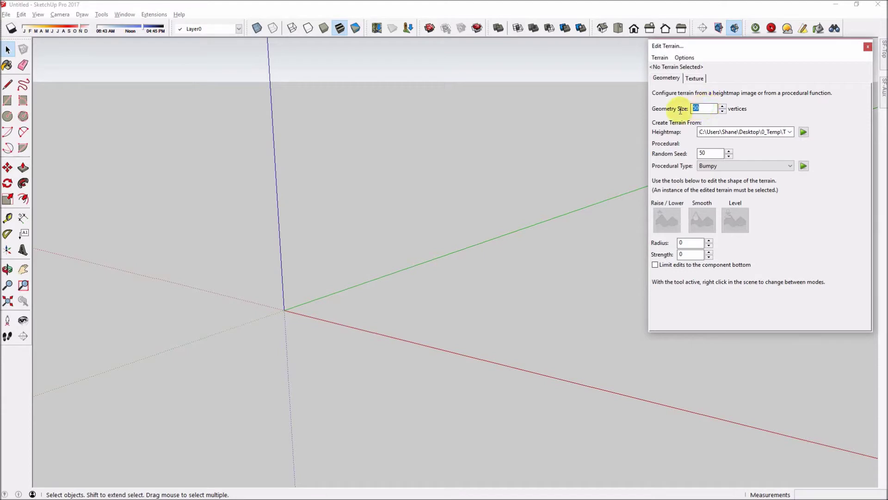
click(804, 132)
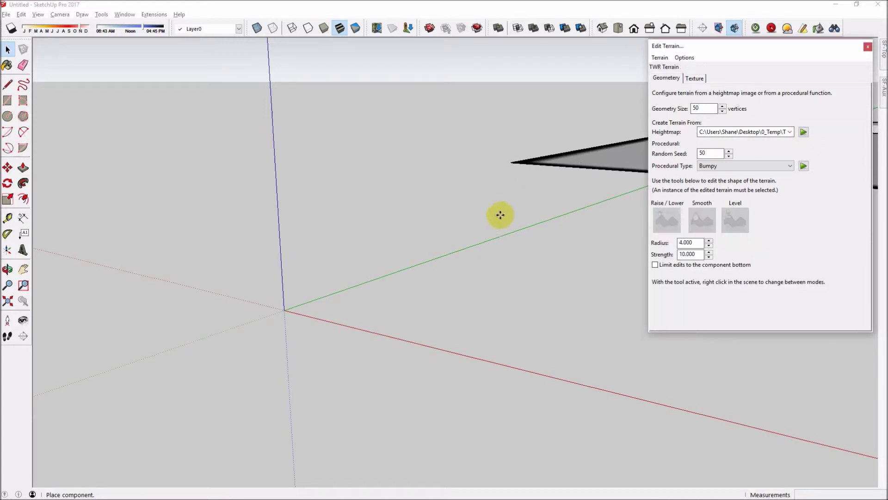
click(284, 308)
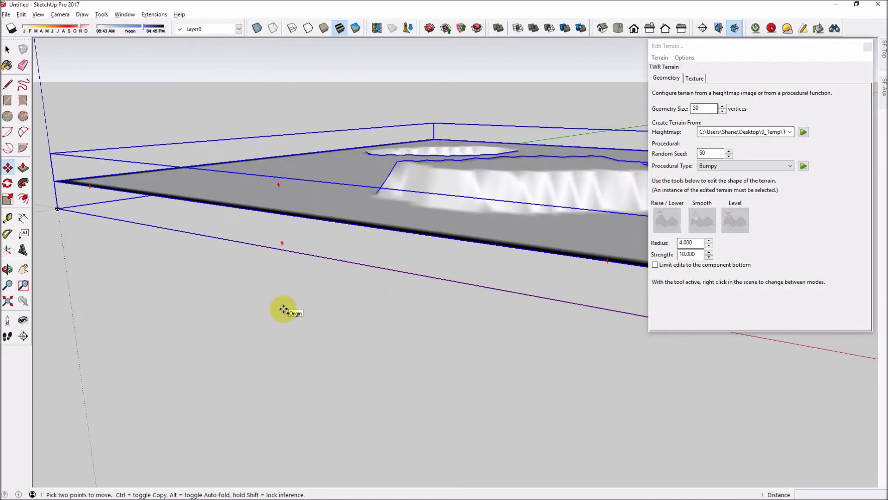
- Inspect the heightmap terrain's mesh from above with hidden geometry shown, and hide that geometry again
middle_drag(284, 308, 370, 183)
scroll(318, 302, down, 5)
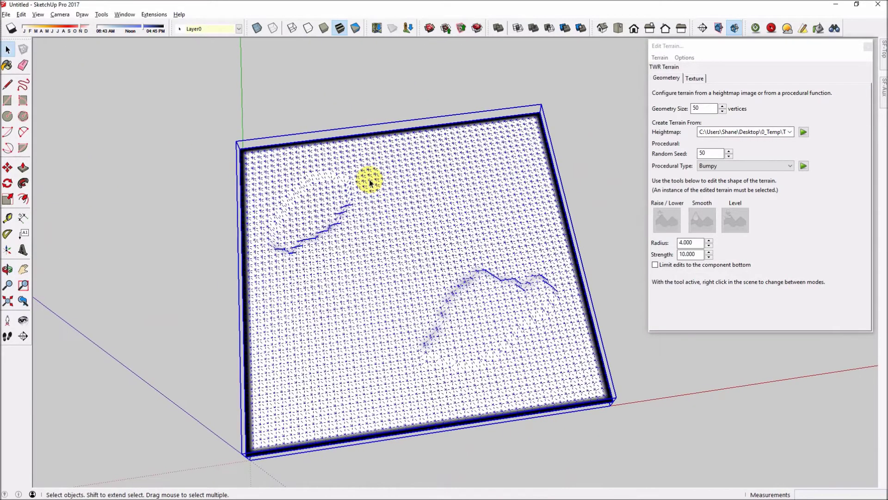
middle_drag(422, 322, 281, 418)
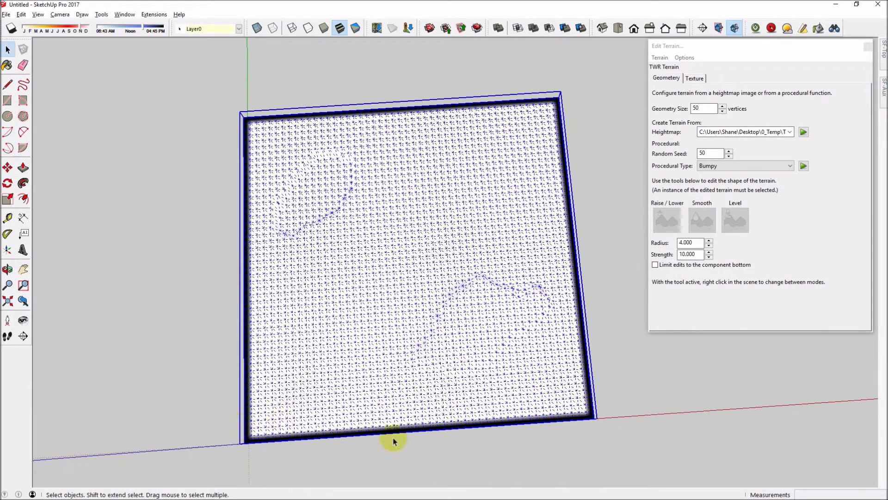
key(alt+h)
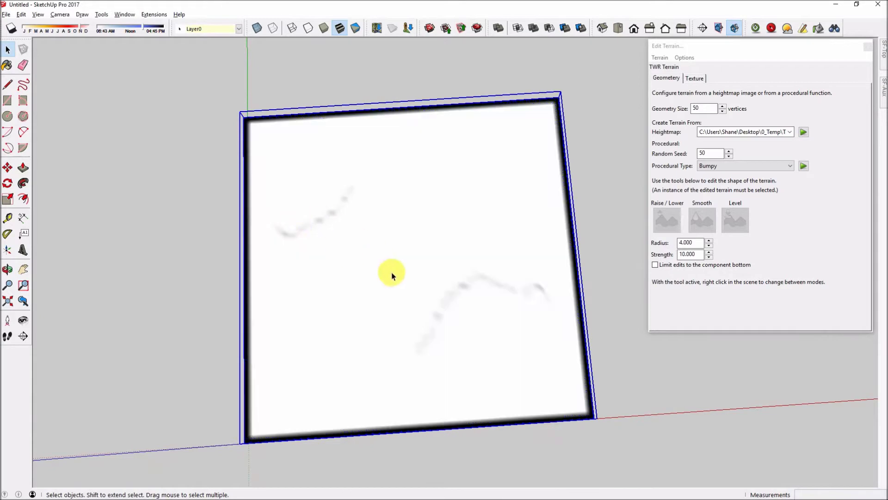
- Set the geometry size to 100 vertices and regenerate the terrain from the heightmap, overwriting the existing terrain data
middle_drag(400, 292, 515, 233)
click(705, 108)
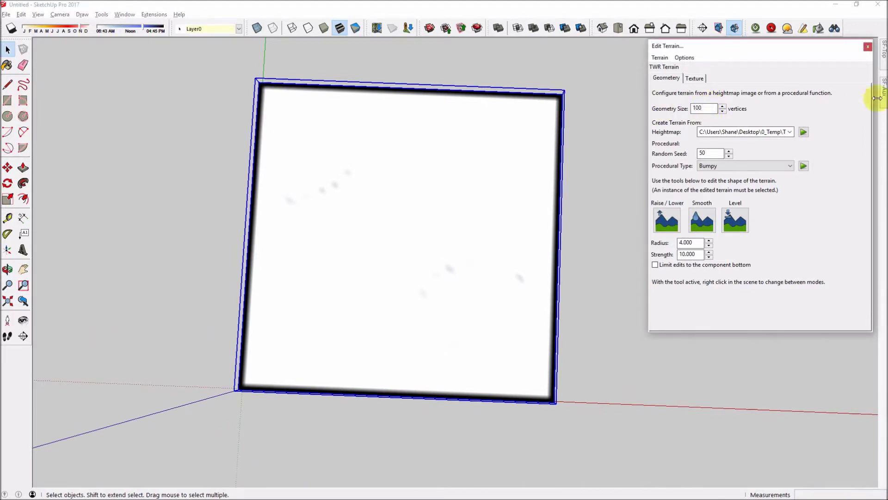
click(805, 132)
click(805, 132)
click(722, 171)
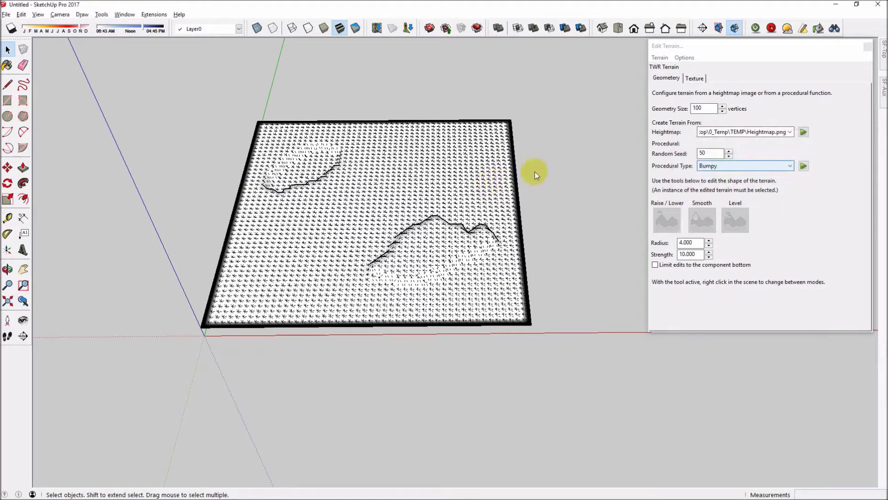
- Examine the mesh detail around the raised and sunken areas of the 100-vertex terrain from several angles
scroll(607, 137, up, 3)
scroll(561, 172, up, 5)
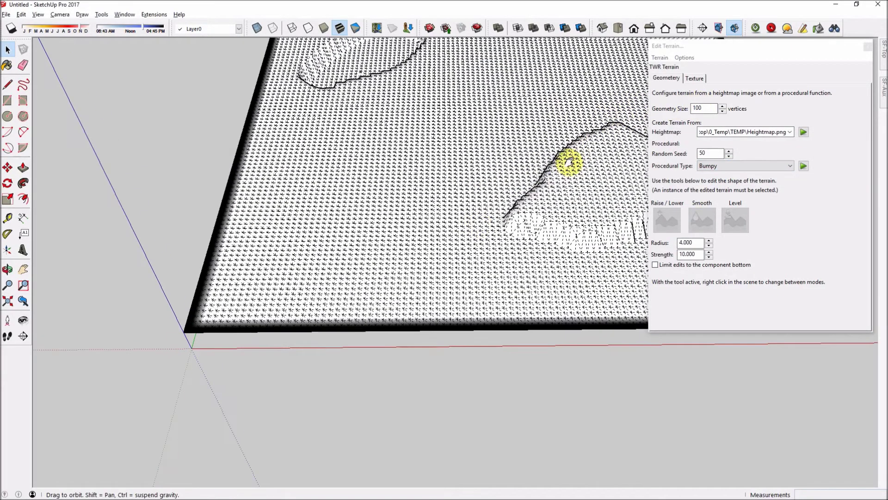
scroll(481, 233, down, 3)
middle_drag(481, 238, 415, 233)
scroll(539, 311, up, 6)
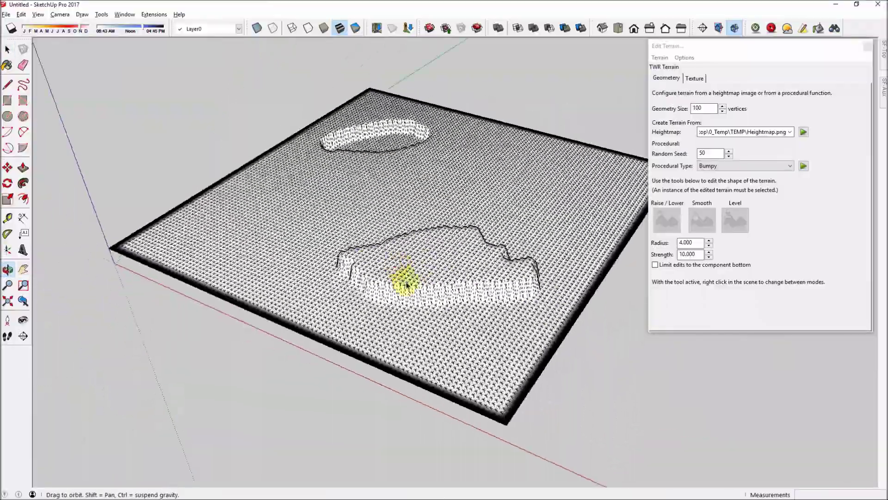
middle_drag(537, 291, 478, 284)
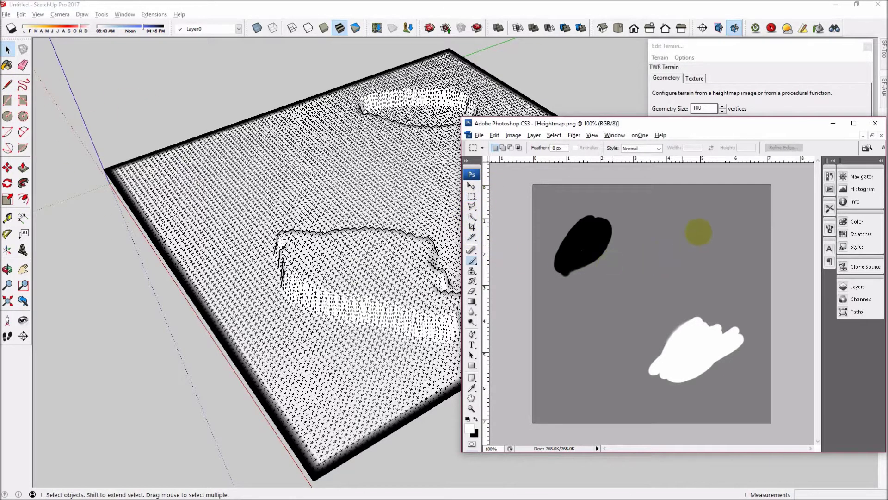
- Switch to Photoshop and paint five curved white lines branching between the black and white patches in Heightmap.png with the 19 px brush
key(b)
mouse_move(722, 233)
mouse_down()
mouse_move(679, 253)
mouse_move(619, 331)
mouse_move(546, 377)
mouse_up()
drag(605, 337, 559, 284)
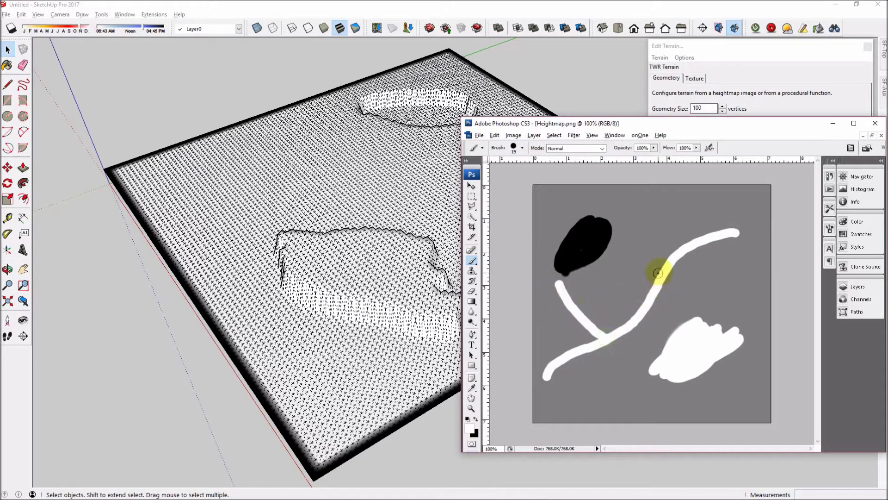
drag(659, 272, 627, 228)
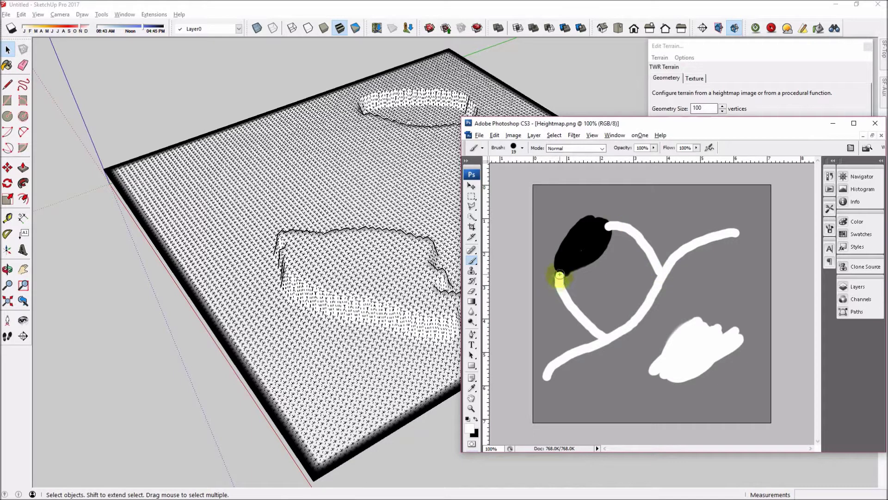
mouse_move(691, 257)
mouse_down()
mouse_move(738, 300)
mouse_move(741, 323)
mouse_up()
drag(555, 367, 641, 377)
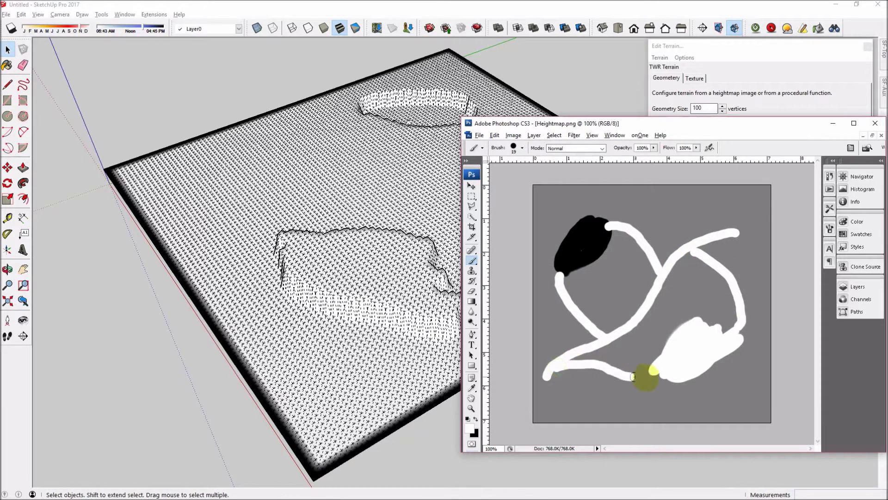
click(472, 196)
- Return to SketchUp, reload the edited Heightmap.png, and regenerate the terrain from it at 100 vertices, overwriting the existing data
click(266, 88)
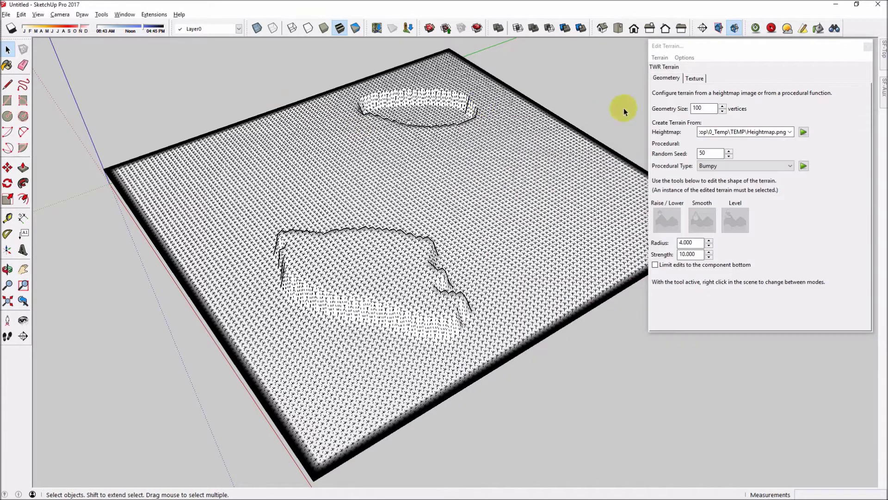
click(789, 132)
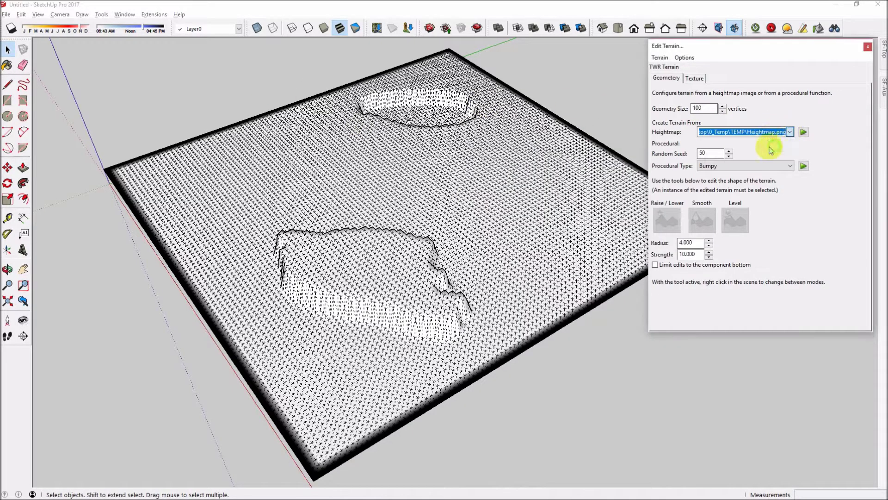
double_click(161, 160)
click(804, 133)
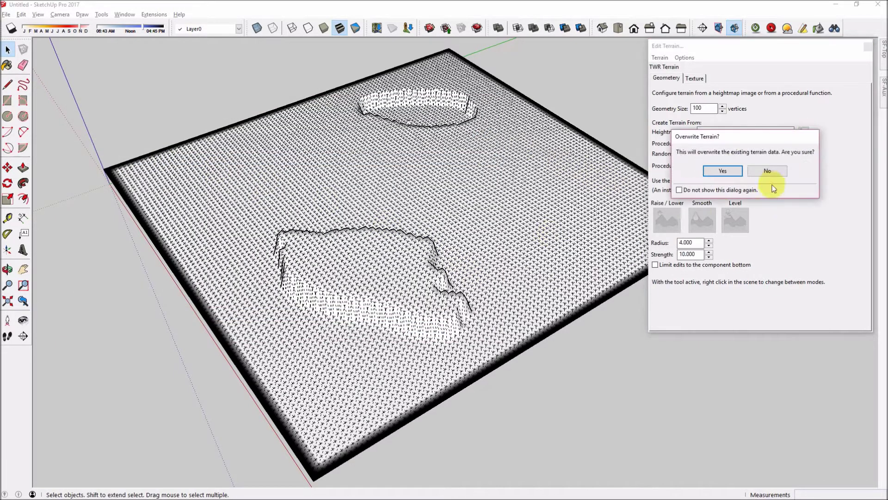
click(764, 172)
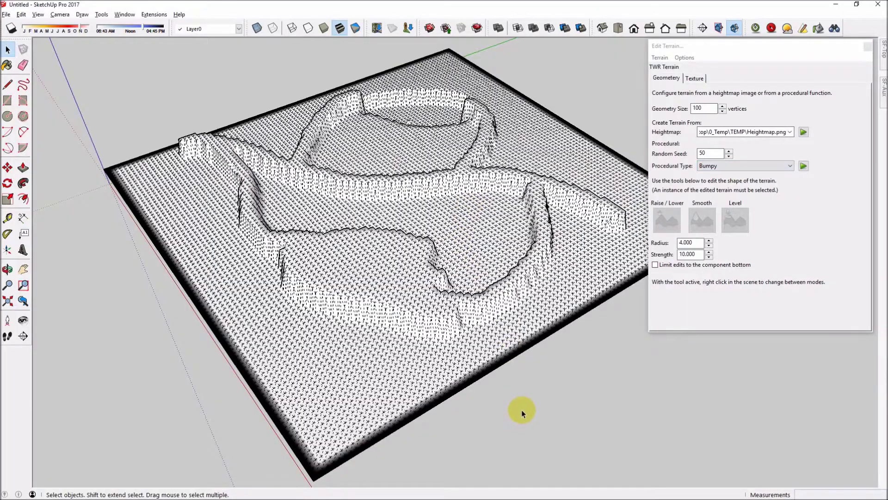
- Examine the ridges of the regenerated heightmap terrain up close and from different angles
middle_drag(521, 409, 482, 224)
scroll(470, 242, up, 5)
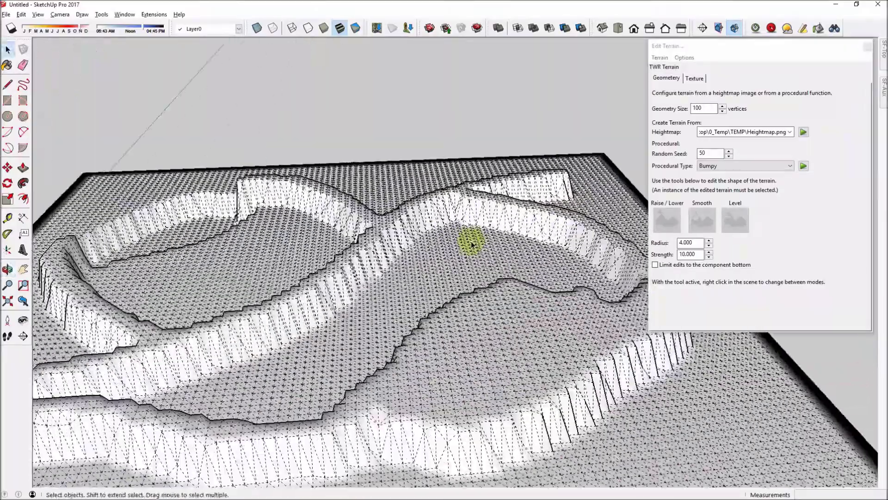
scroll(472, 242, down, 5)
middle_drag(432, 254, 378, 358)
drag(377, 357, 570, 307)
middle_drag(570, 307, 352, 89)
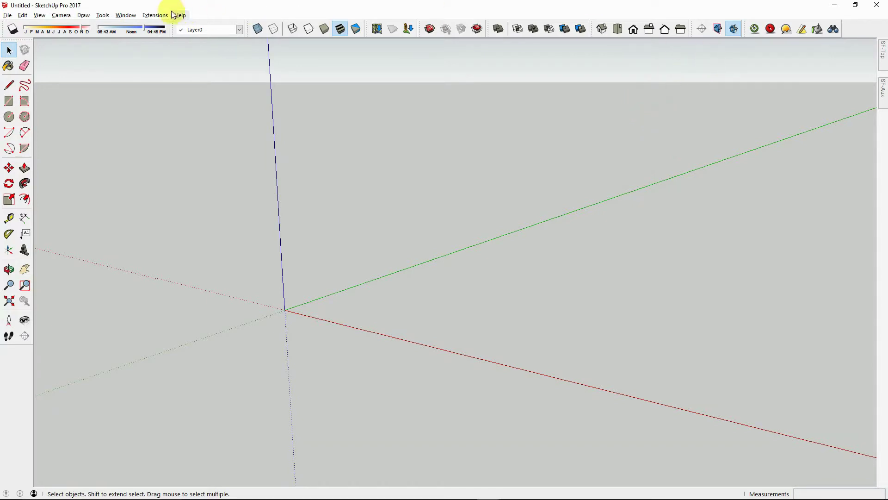
- Open the Twilight Render V2 terrain editor, create a Mountains terrain with geometry size 100, place it at the origin, and deselect it
click(157, 15)
mouse_move(254, 37)
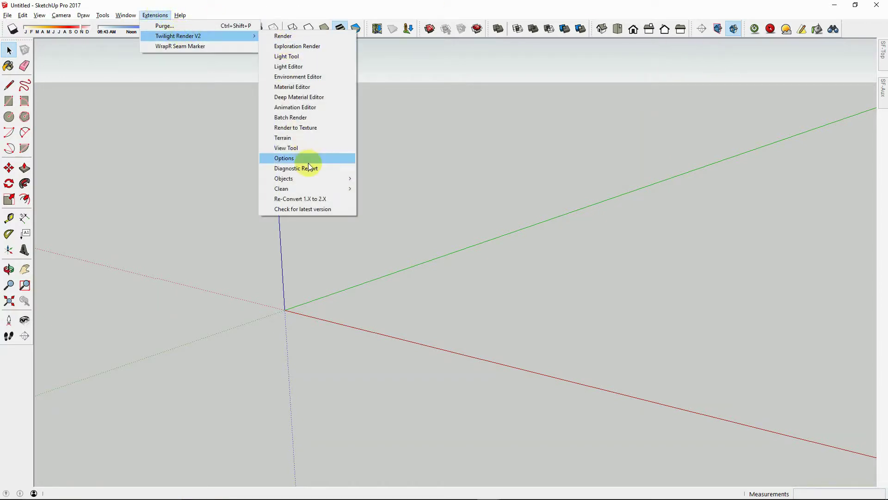
click(315, 137)
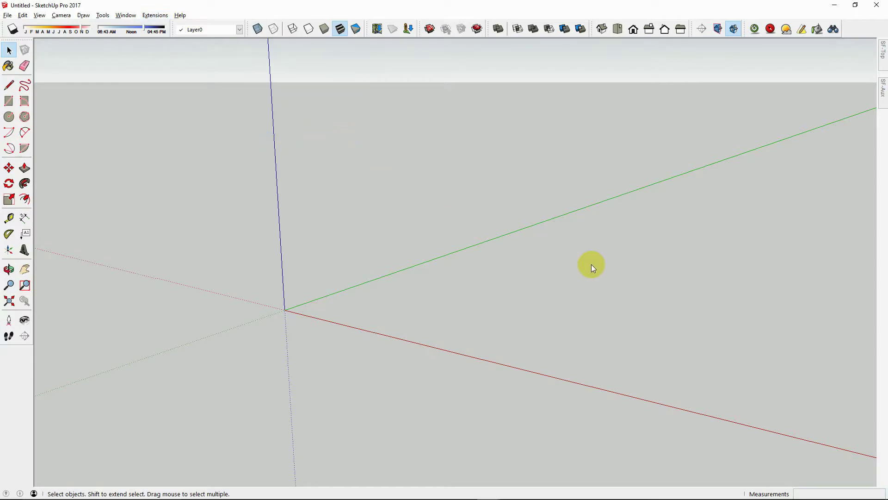
drag(701, 108, 649, 109)
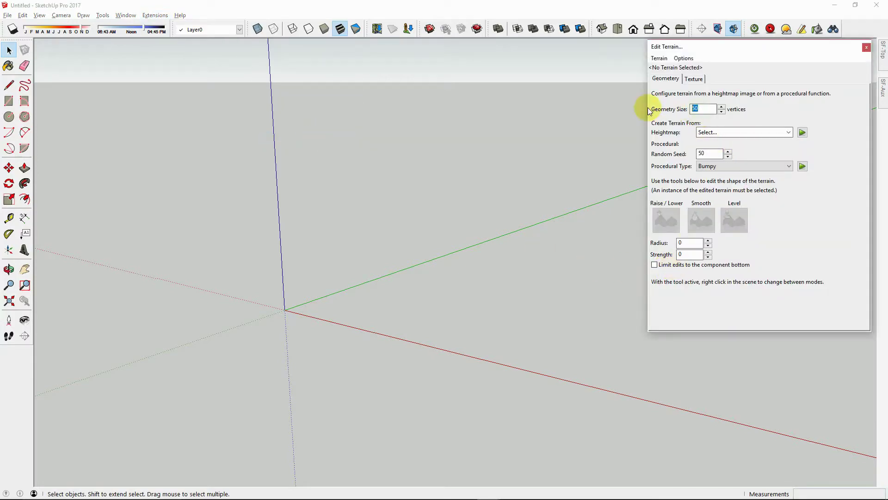
text(100)
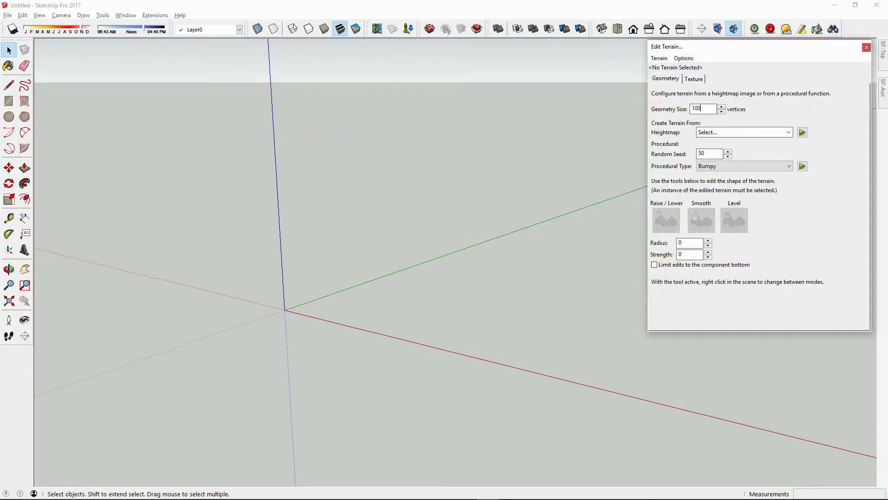
click(766, 165)
click(747, 194)
click(804, 165)
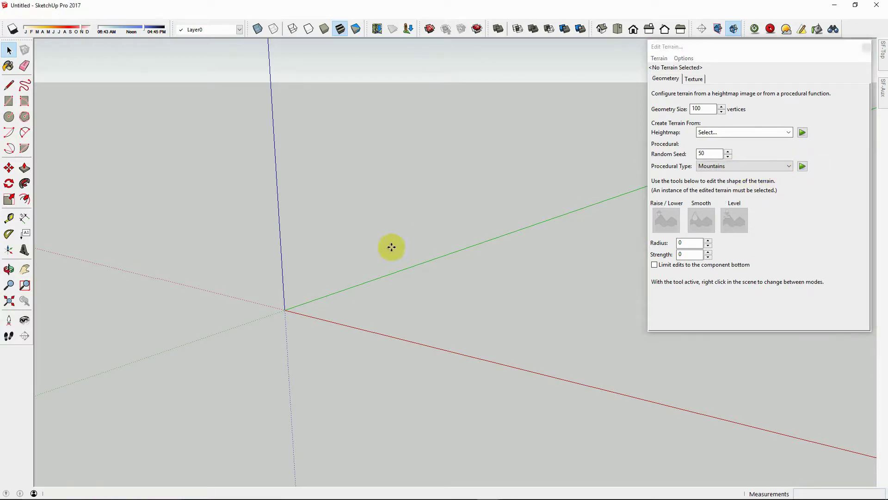
click(288, 307)
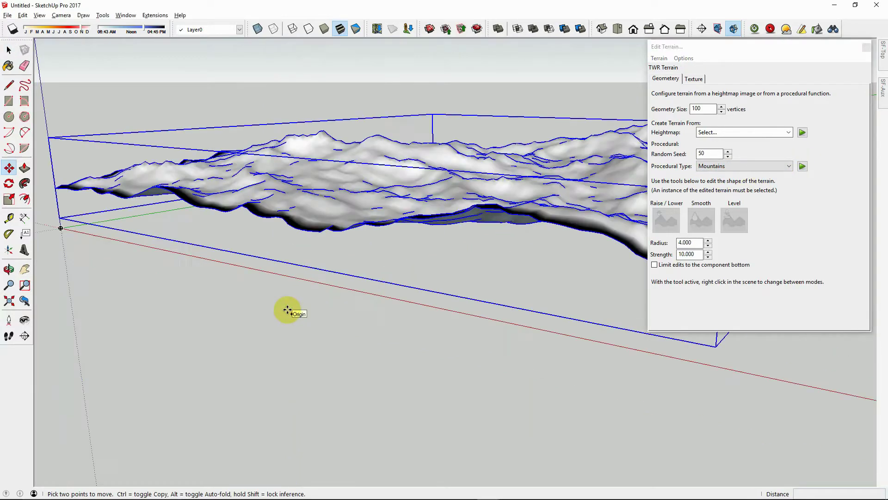
key(ctrl+t)
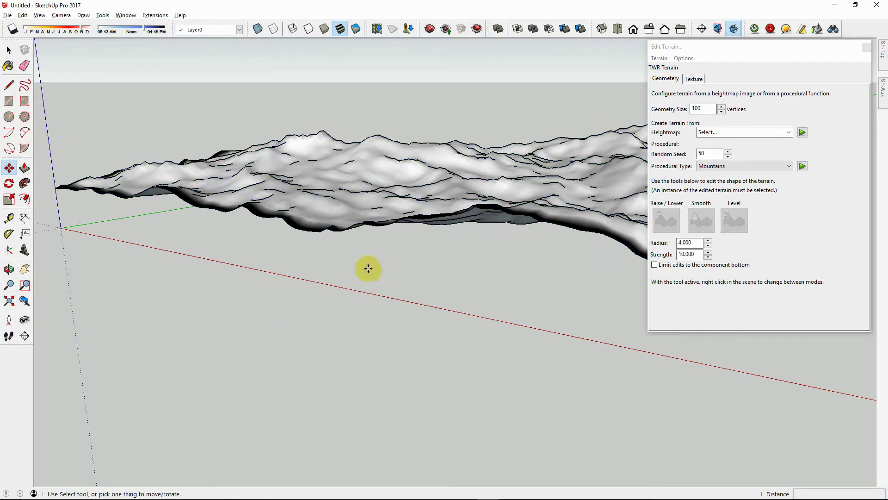
- Sample the terrain's TWR Terrain material and open it for editing, moving the Edit Terrain window clear of the material settings
key(space)
middle_drag(263, 151, 404, 242)
scroll(404, 241, up, 1)
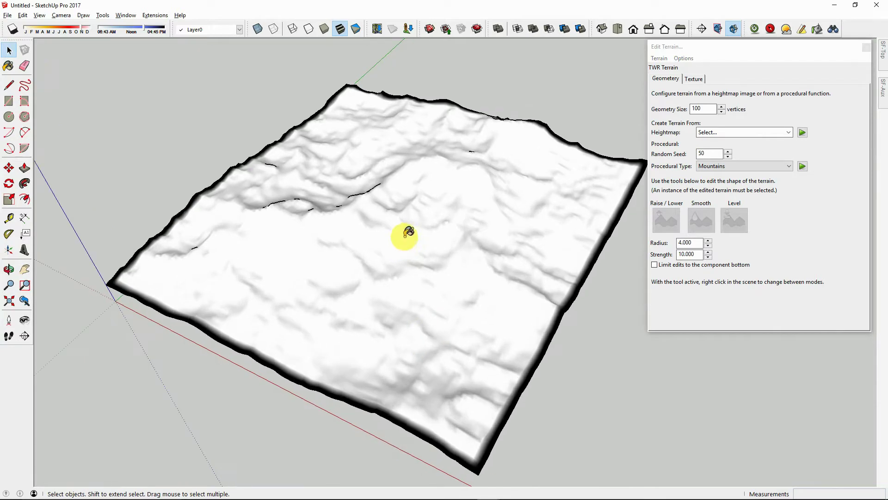
key(b)
key(alt)
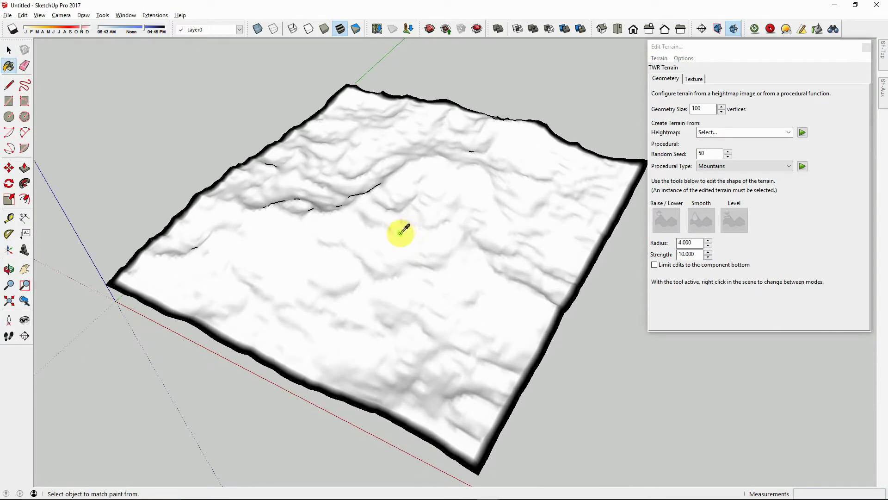
mouse_move(883, 55)
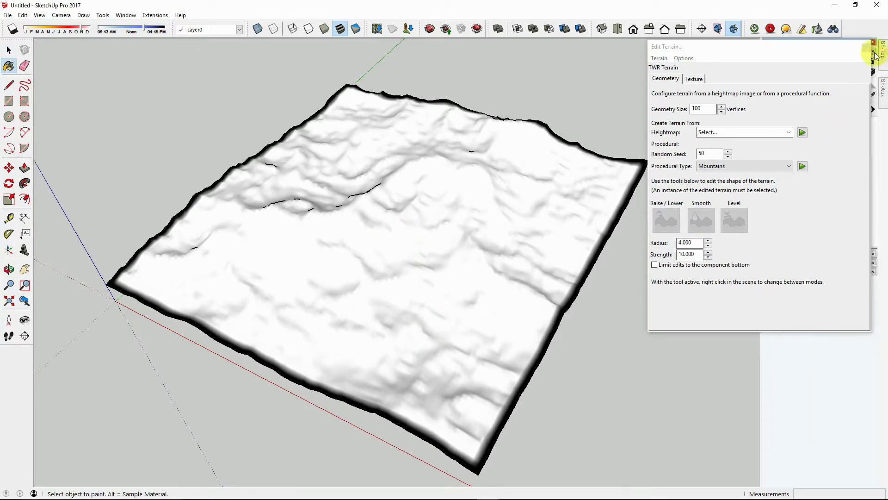
drag(866, 56, 703, 64)
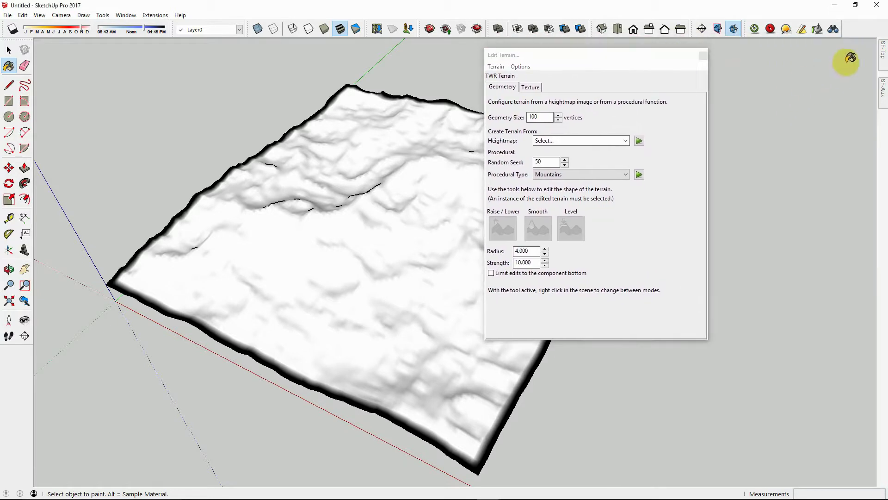
mouse_move(883, 54)
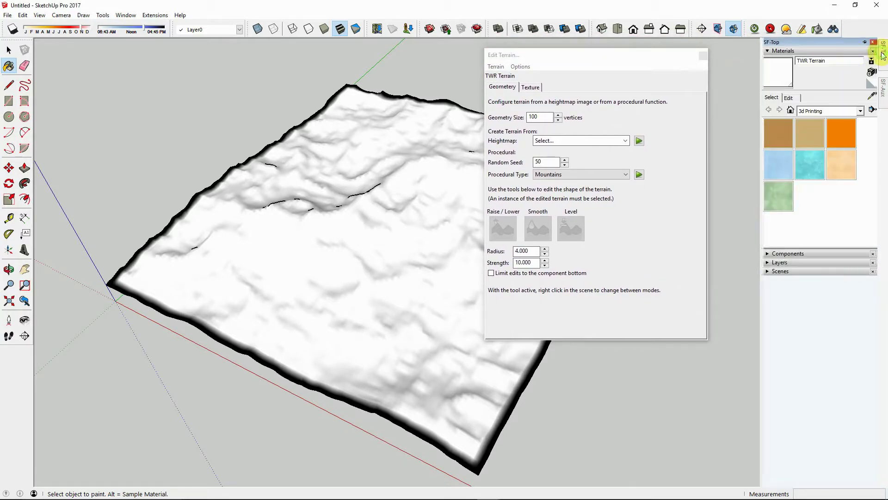
click(788, 97)
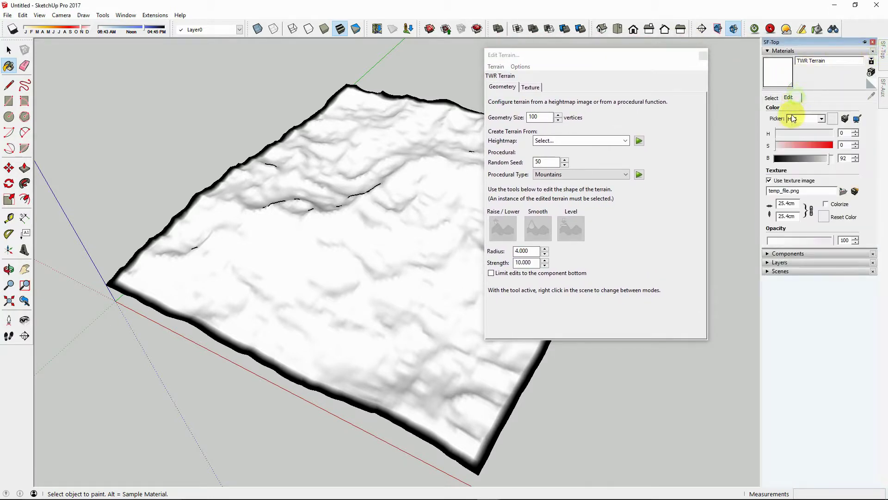
- Open the terrain material's texture image temp_file.png in Photoshop, paint a black spot on it with the Brush, and return to SketchUp
click(842, 191)
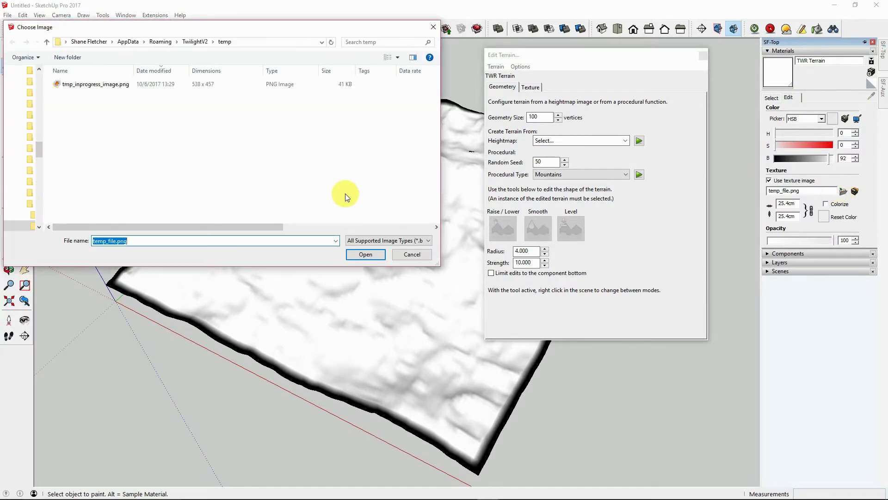
click(412, 254)
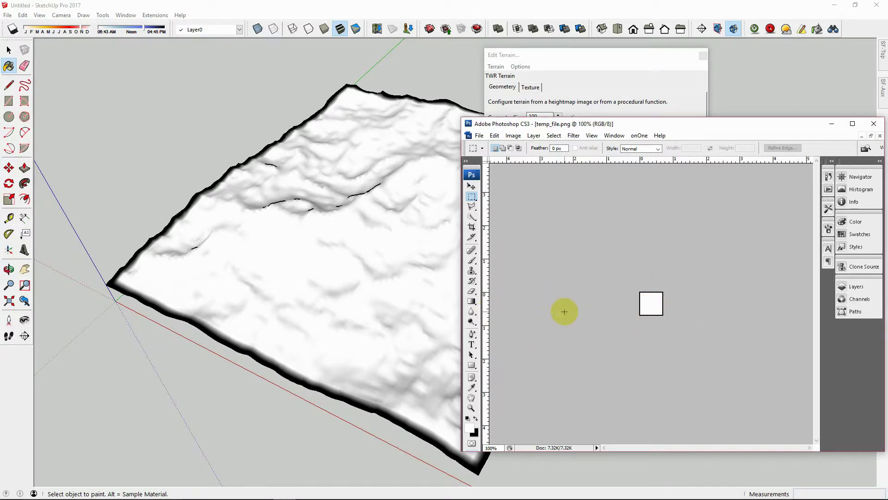
key(b)
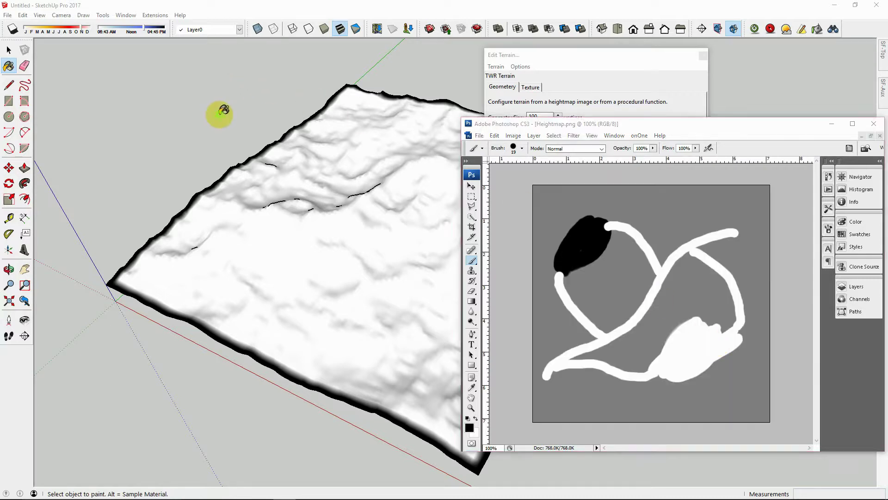
click(222, 111)
mouse_move(228, 119)
middle_down()
mouse_move(214, 165)
mouse_move(383, 232)
mouse_move(347, 265)
mouse_move(257, 228)
mouse_move(254, 154)
mouse_move(367, 184)
mouse_move(305, 181)
mouse_move(314, 143)
mouse_move(324, 138)
mouse_move(376, 180)
middle_up()
key(b)
key(space)
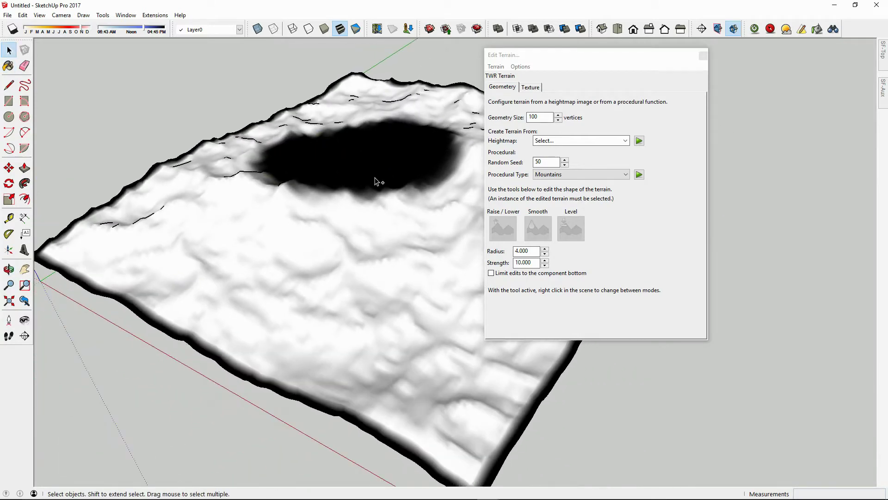
- Show the terrain's texture settings in the terrain editor and set the texture size to 2000
middle_drag(431, 234, 510, 161)
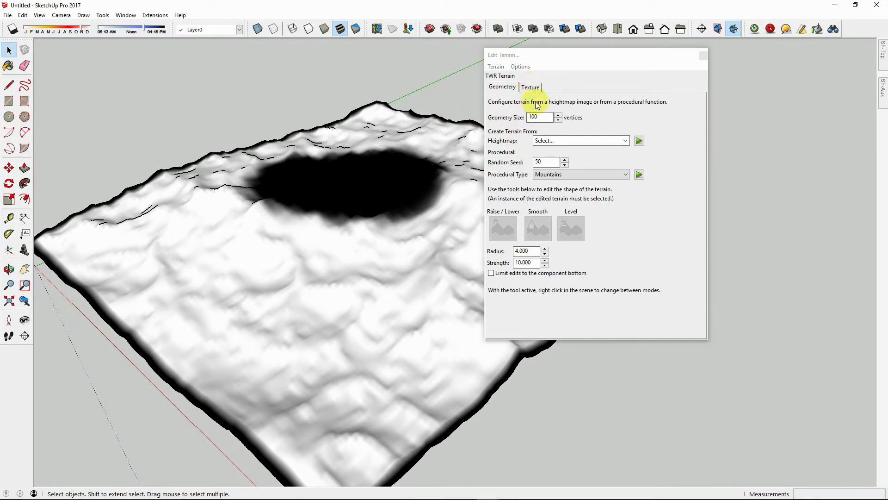
click(443, 146)
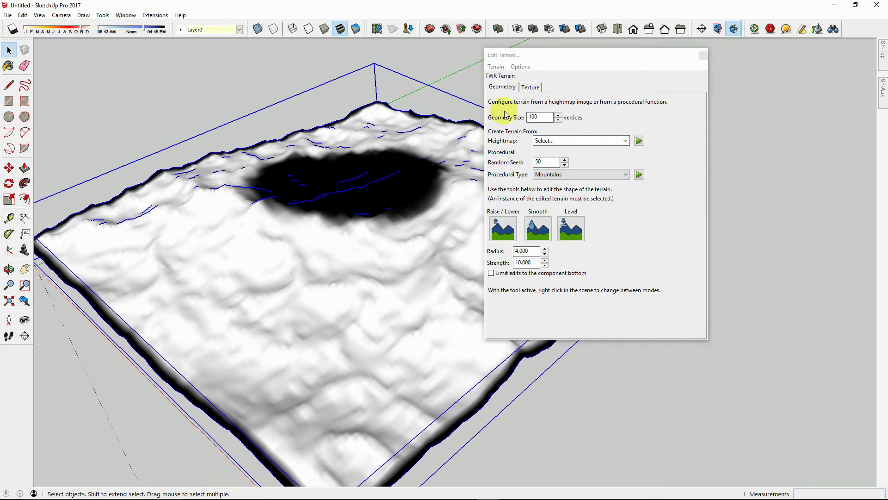
click(530, 87)
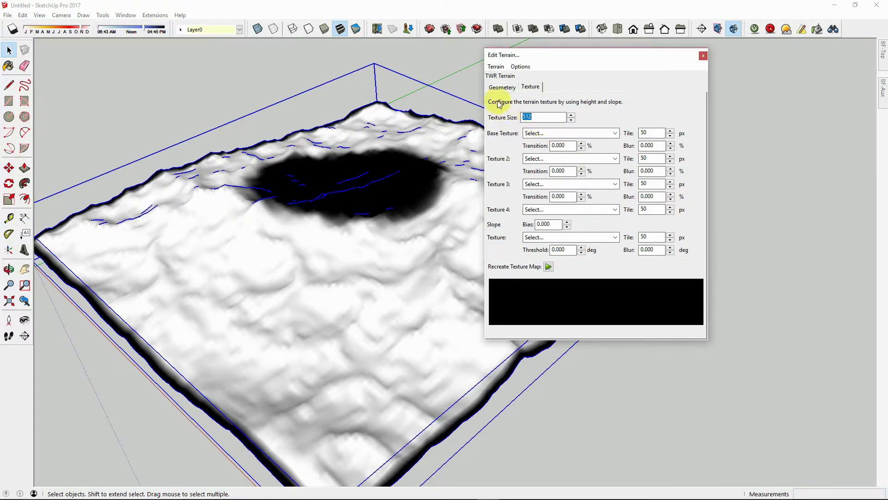
click(460, 74)
click(544, 119)
double_click(544, 119)
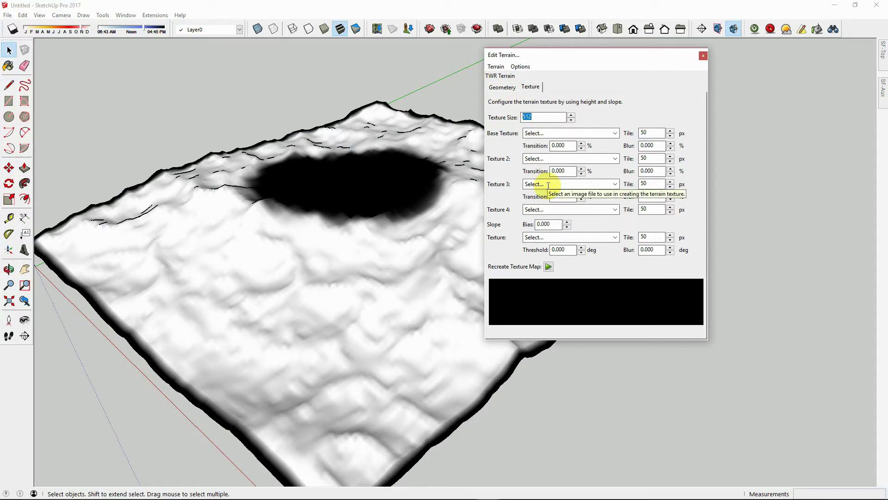
text(2000)
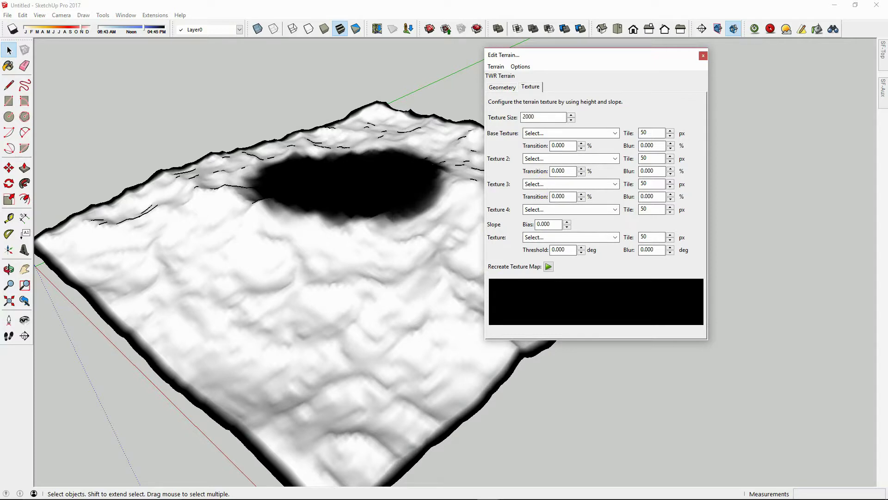
click(572, 121)
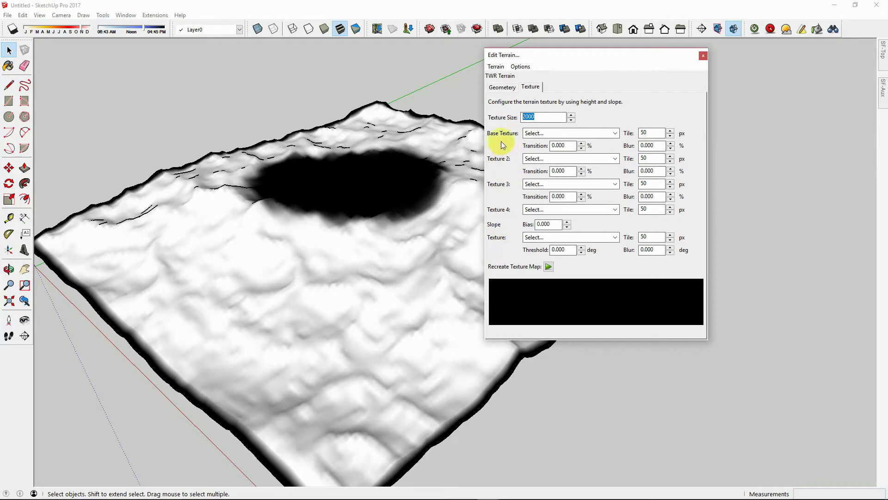
- Search the texture library for grass, load GrassSeamlessDK.jpg as the base texture, and recreate the terrain's texture map
click(617, 132)
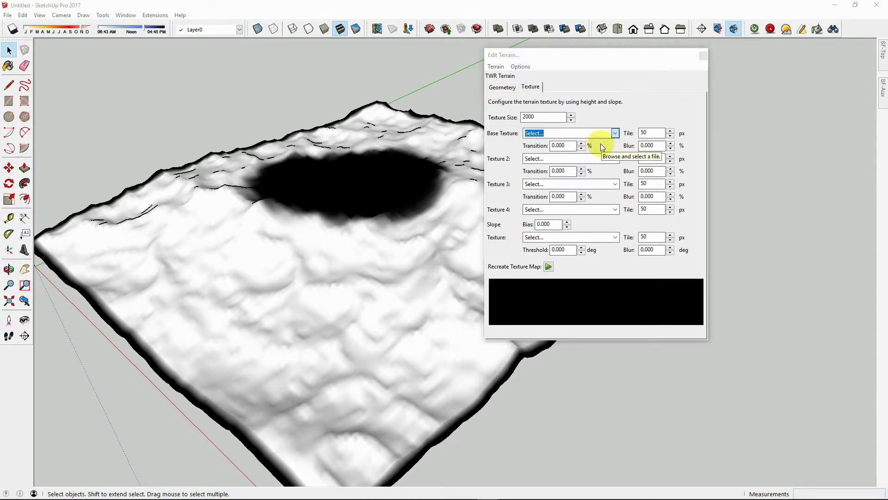
click(599, 146)
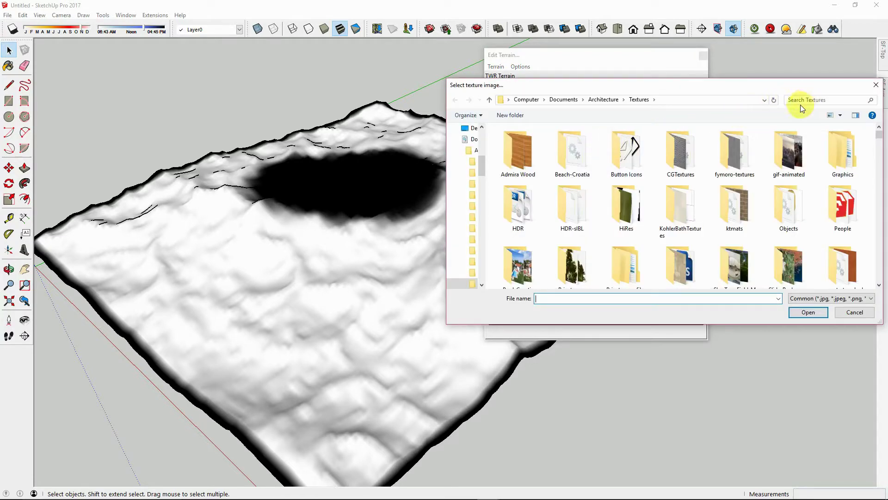
click(813, 98)
text(g)
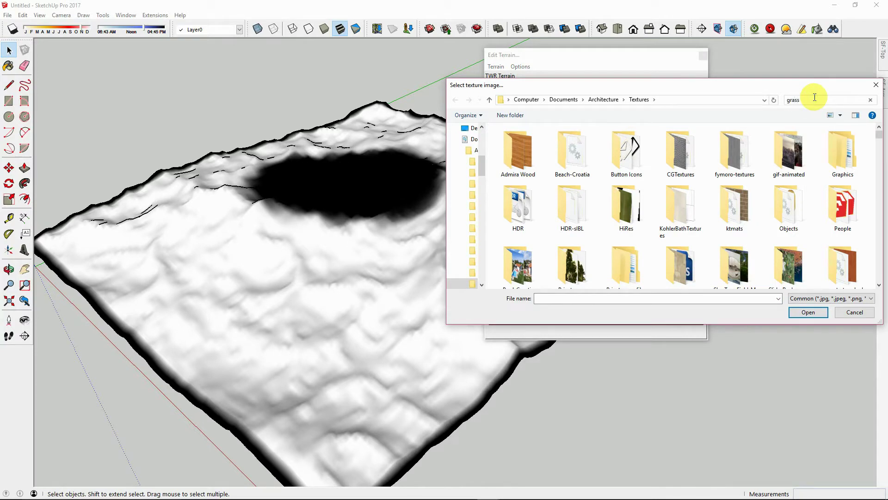
text(rass)
click(675, 229)
scroll(675, 229, down, 1)
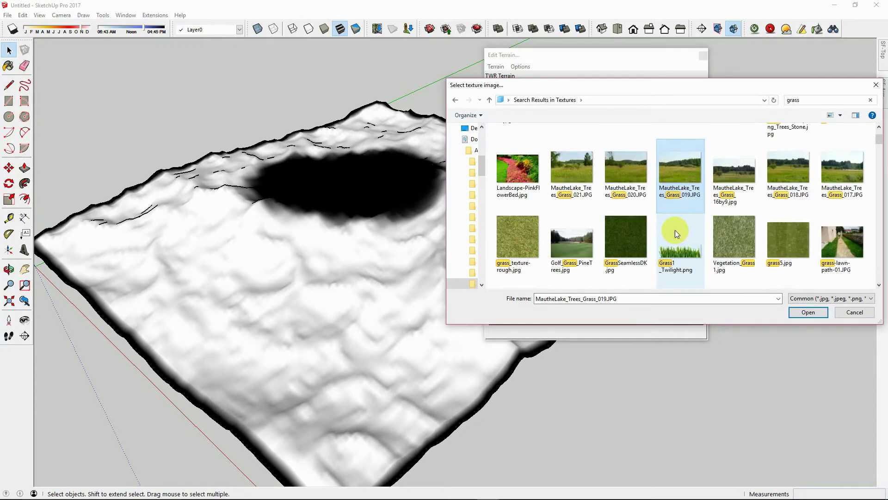
click(639, 240)
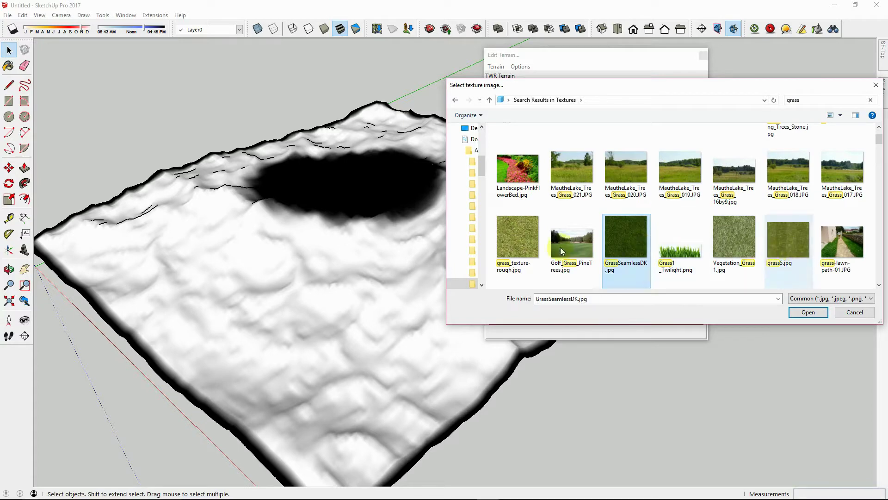
scroll(648, 268, down, 1)
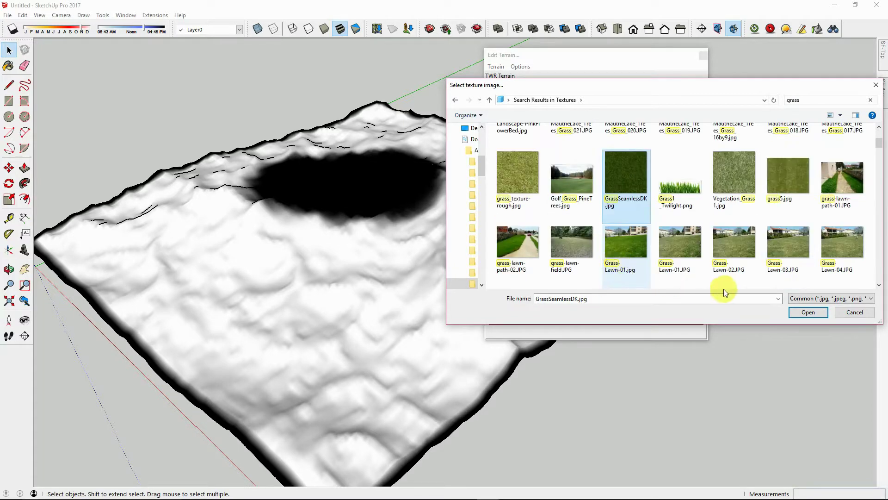
click(812, 312)
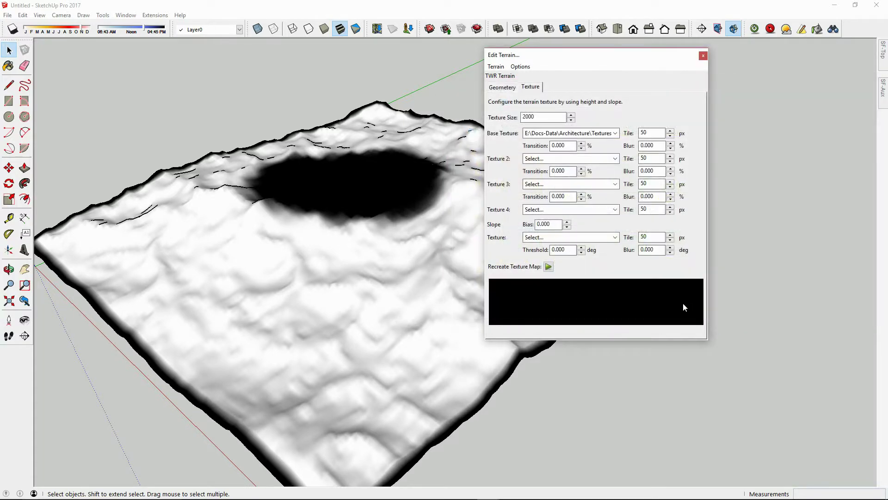
click(548, 266)
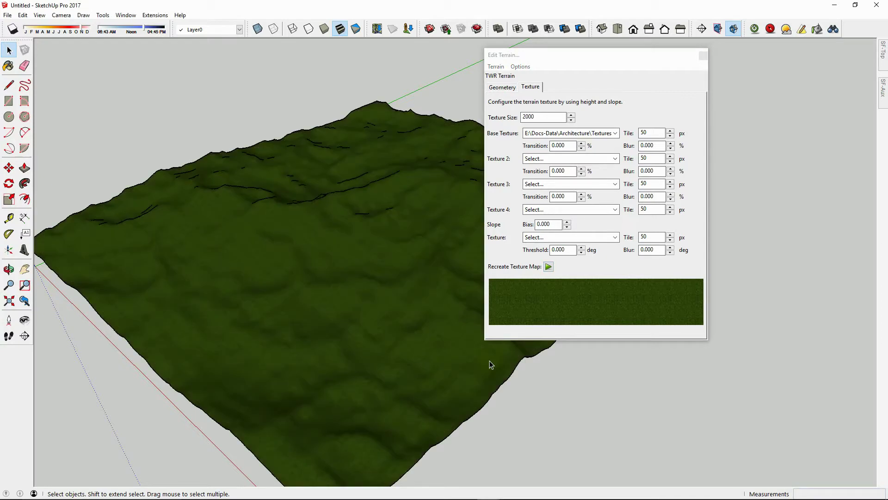
- Set the base texture's tile size to 200 px and recreate the texture map
middle_drag(435, 377, 235, 178)
scroll(236, 180, up, 2)
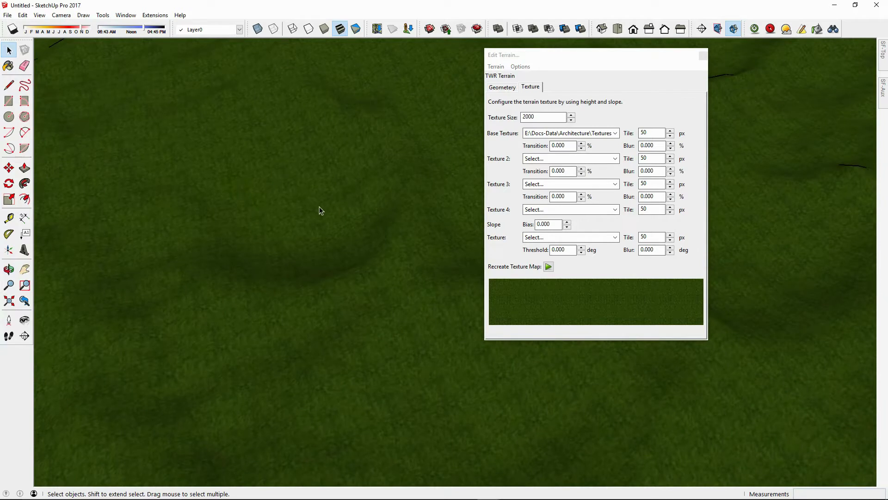
drag(654, 133, 623, 132)
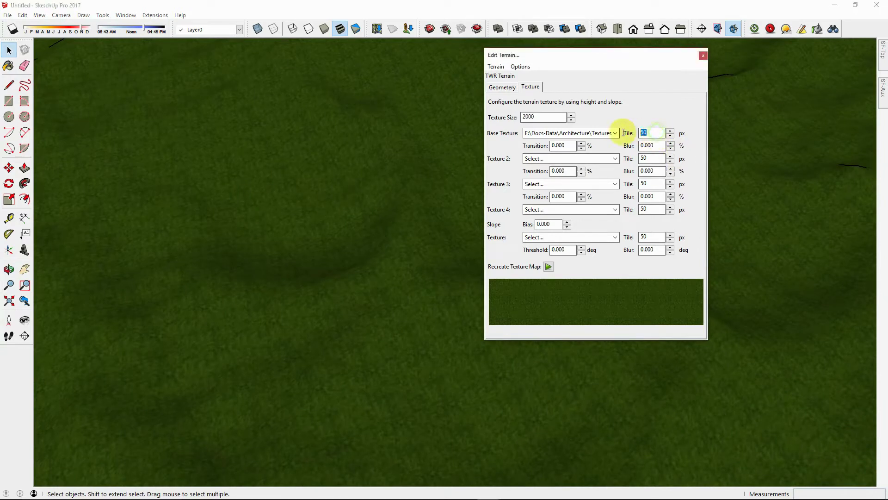
text(200)
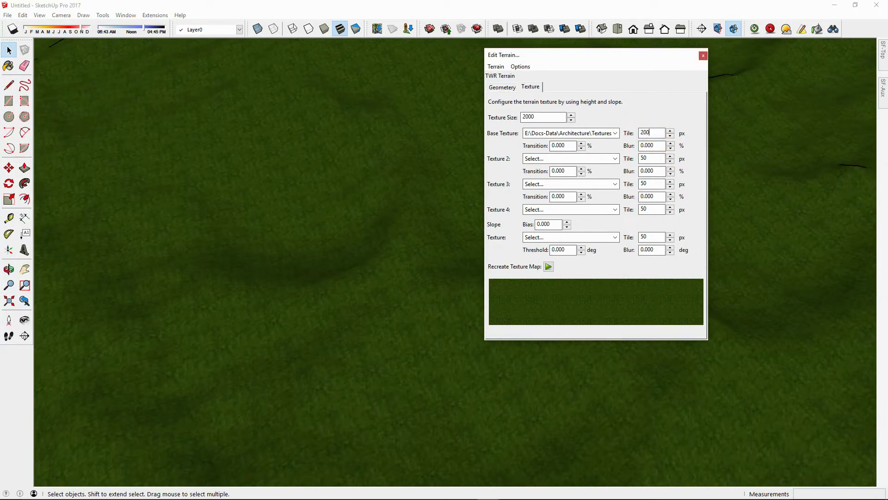
click(549, 266)
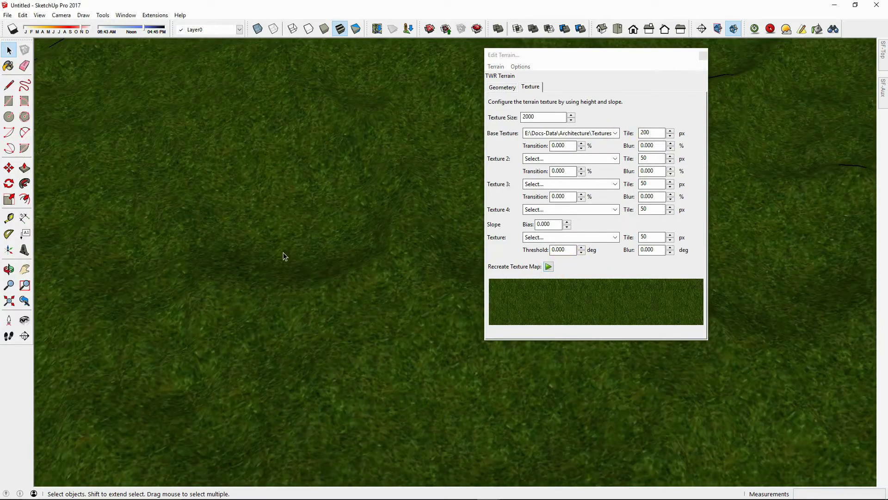
- Search the texture library for grass and load Vegetation_Grass1.jpg as Texture 2
scroll(283, 255, down, 5)
middle_drag(283, 254, 367, 213)
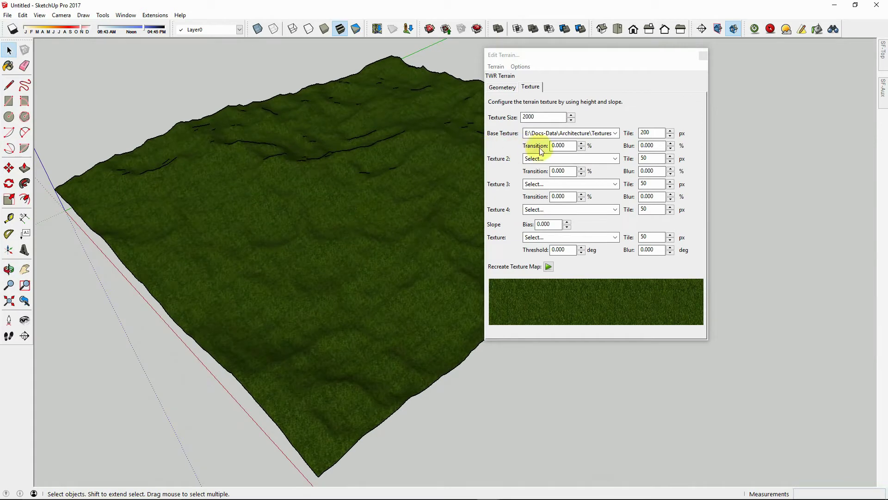
click(610, 158)
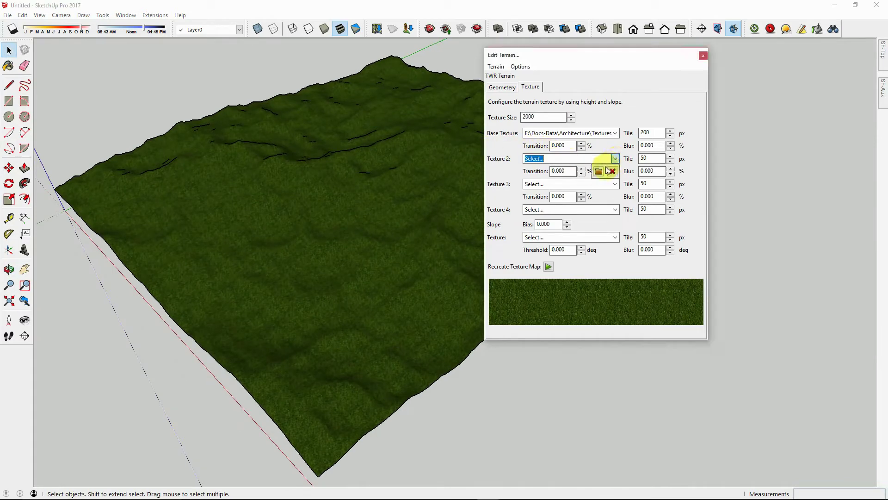
click(599, 172)
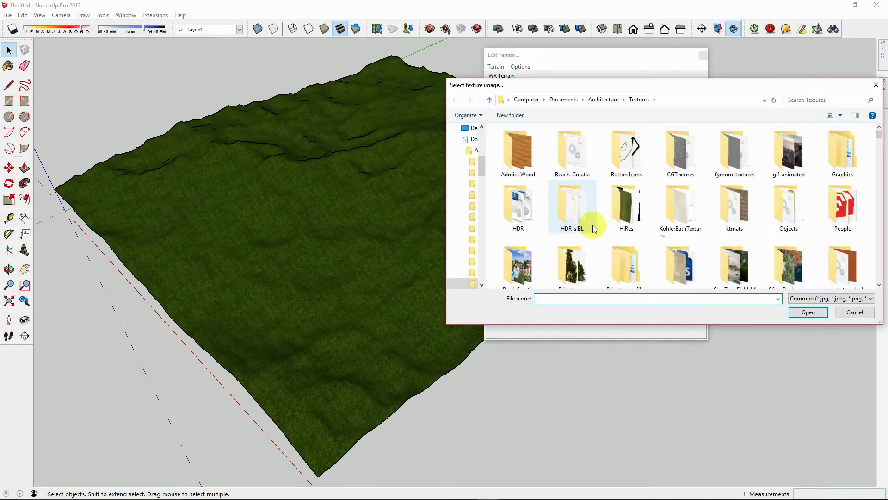
click(828, 101)
text(grass)
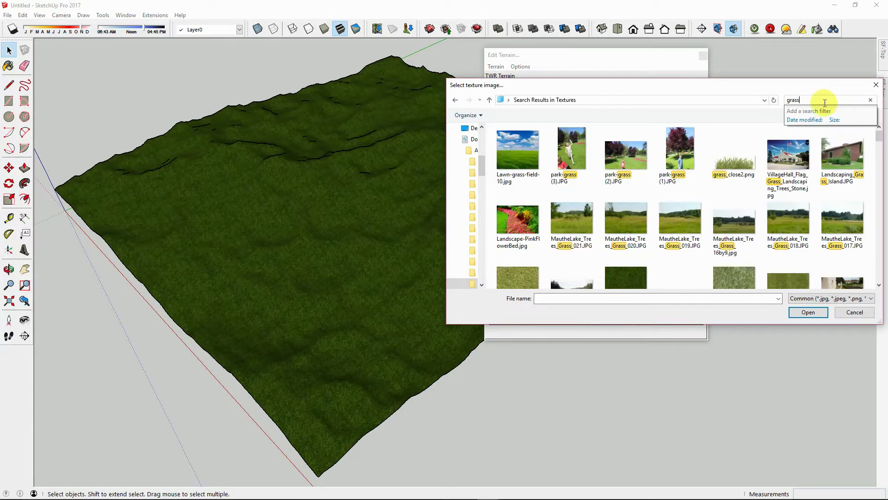
click(534, 270)
scroll(535, 270, down, 1)
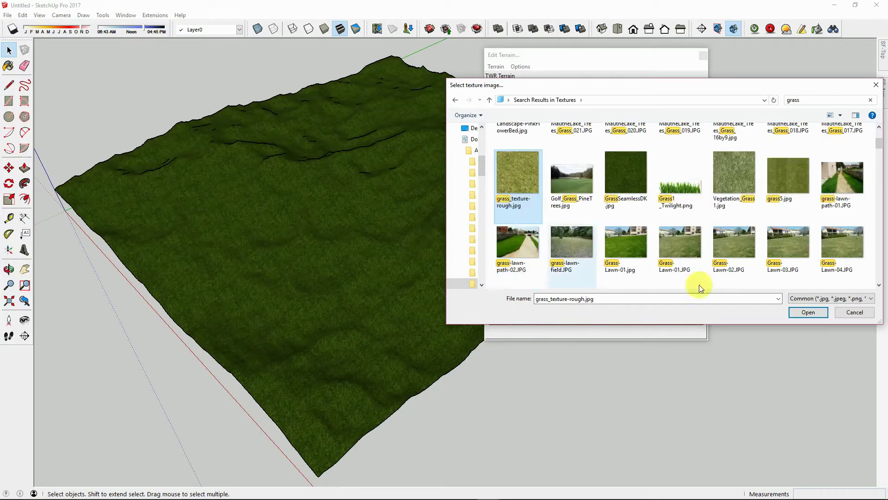
click(746, 180)
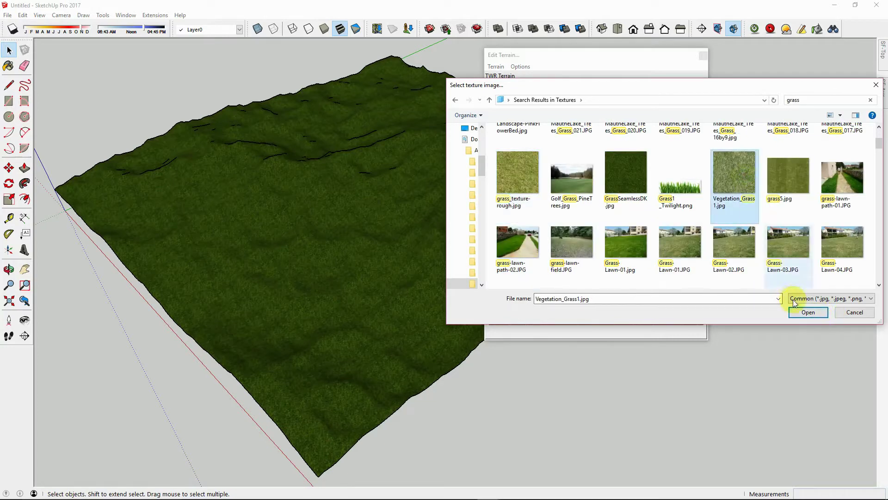
click(808, 312)
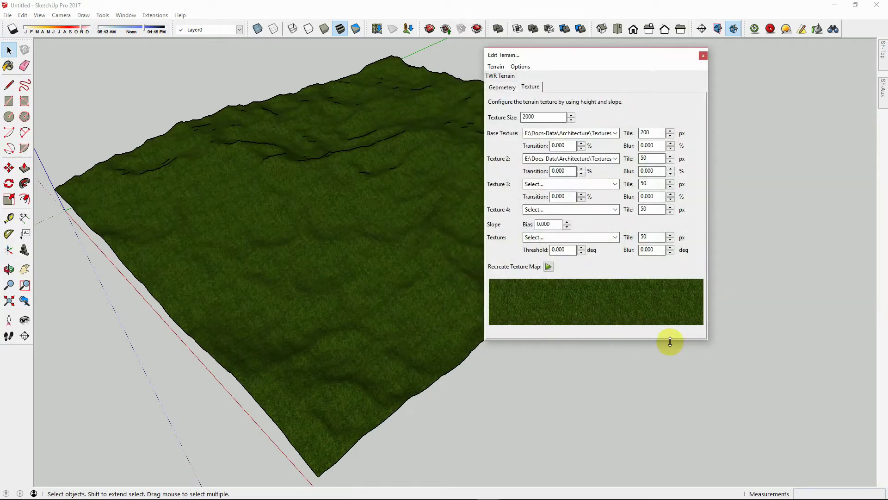
- Set the base texture's transition to 35% and recreate the terrain's texture map
drag(570, 146, 525, 145)
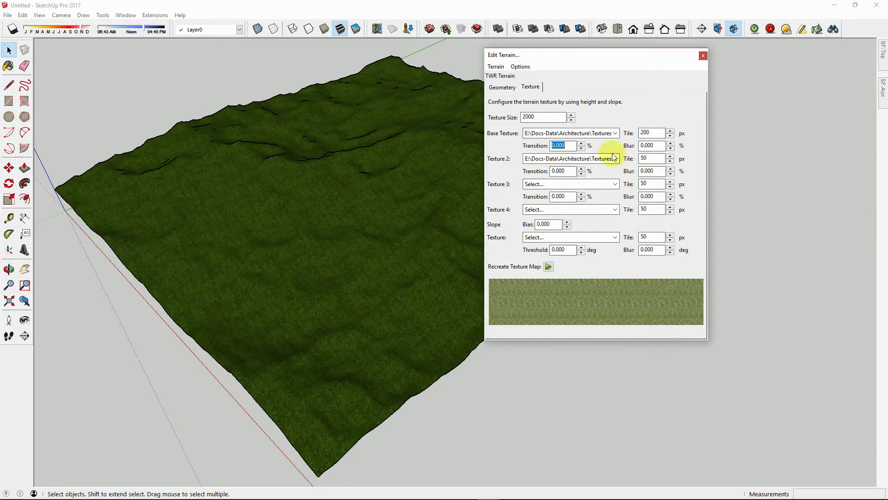
drag(664, 146, 643, 146)
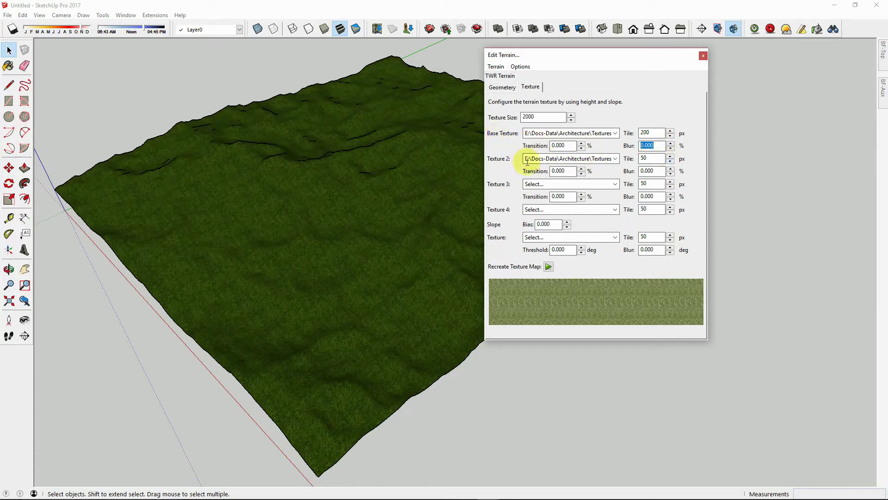
drag(566, 146, 552, 146)
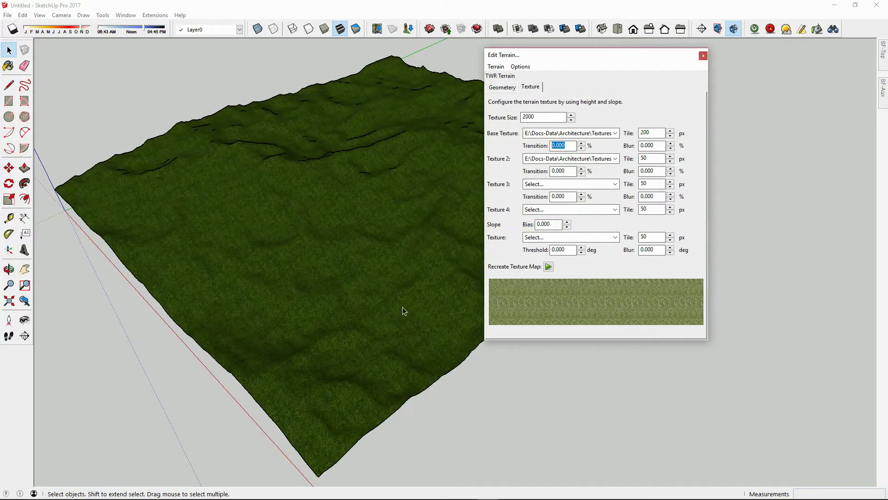
middle_drag(402, 307, 427, 107)
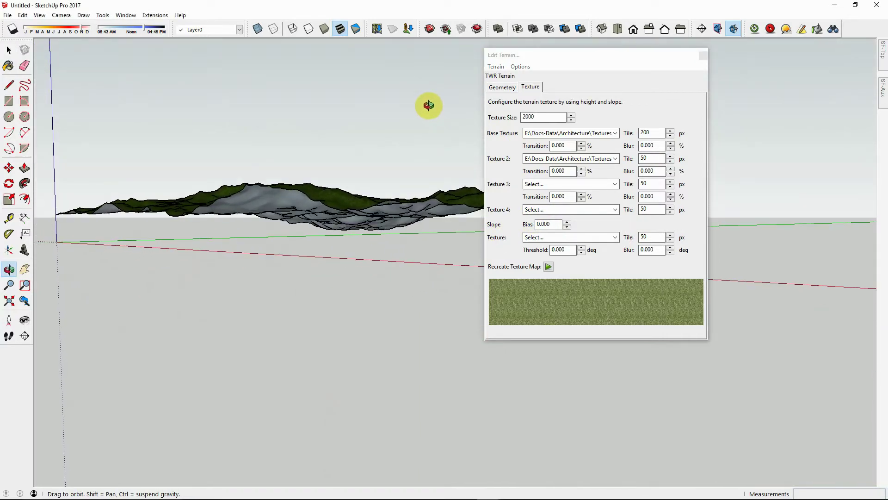
key(space)
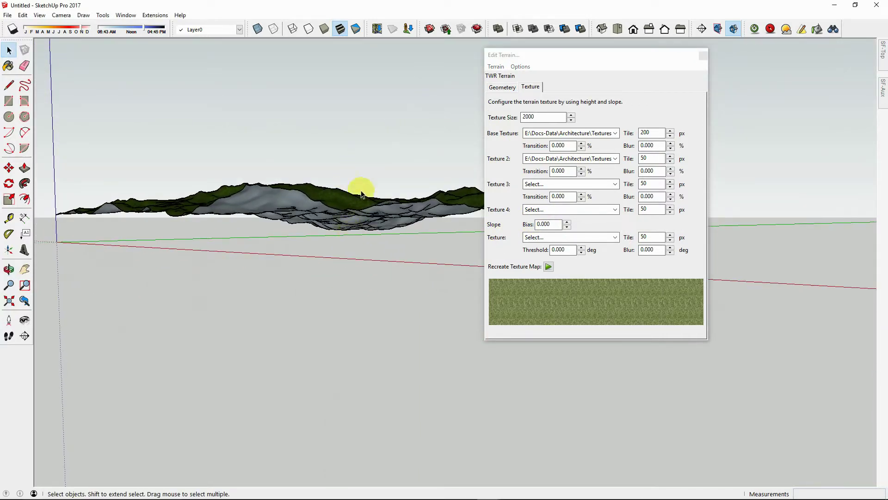
middle_drag(333, 190, 417, 277)
click(512, 147)
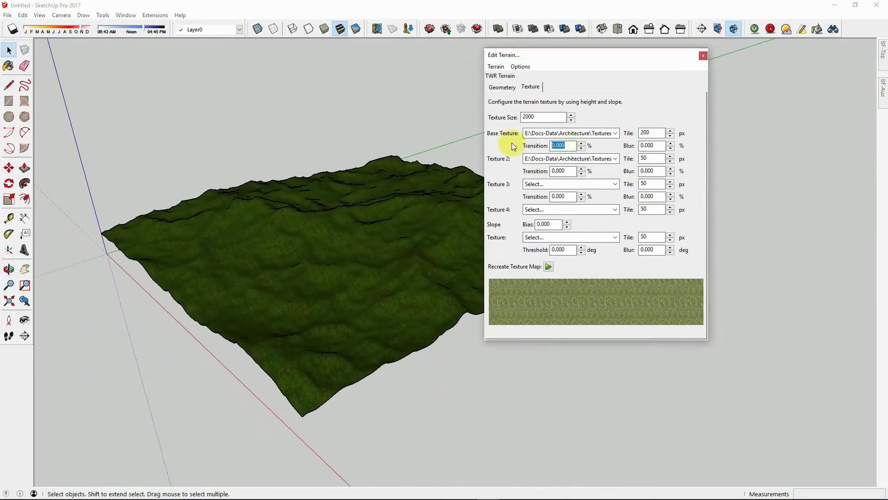
text(35)
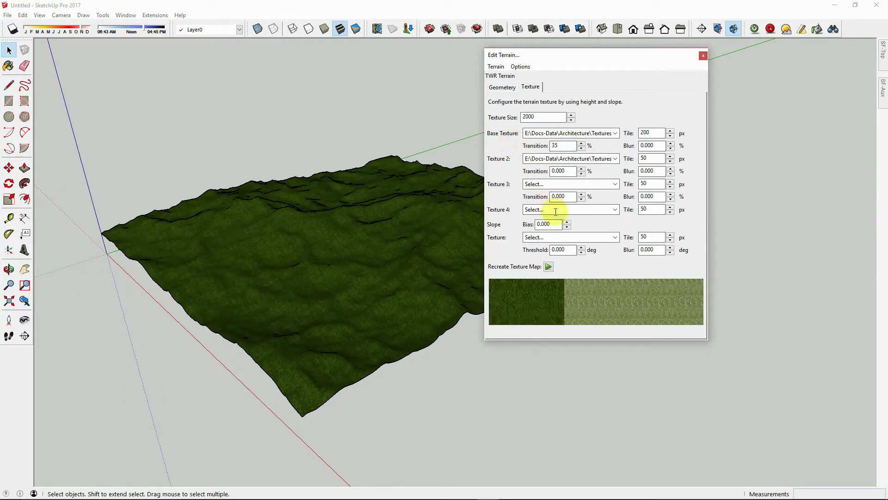
click(548, 267)
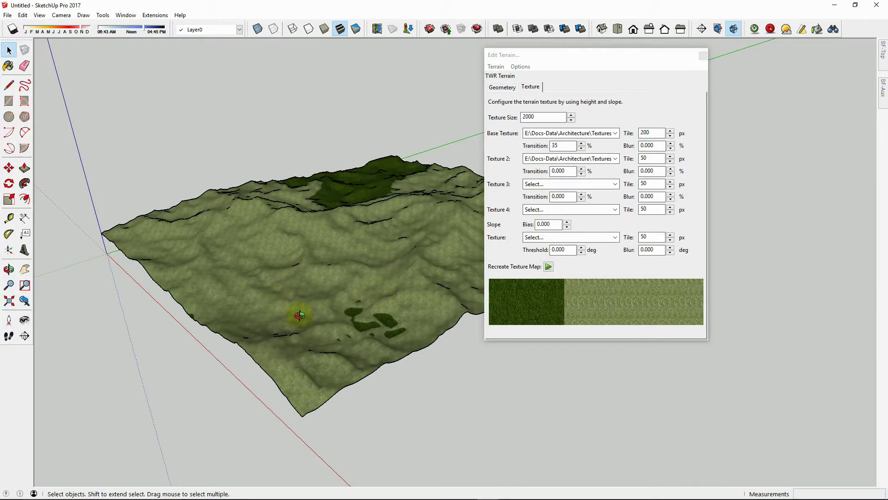
- Set the base texture's blur to 50% and recreate the texture map to soften its blend into Texture 2
middle_drag(299, 314, 321, 347)
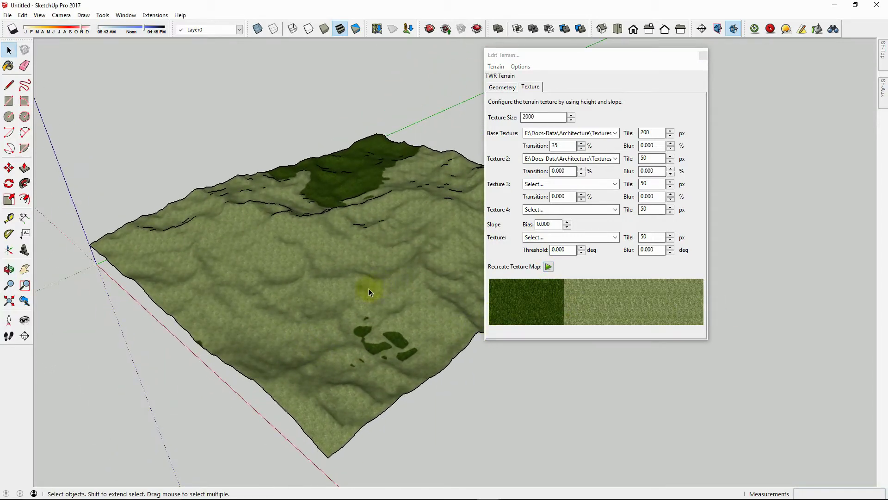
middle_drag(368, 288, 363, 238)
scroll(359, 181, up, 3)
middle_drag(359, 181, 370, 195)
double_click(656, 146)
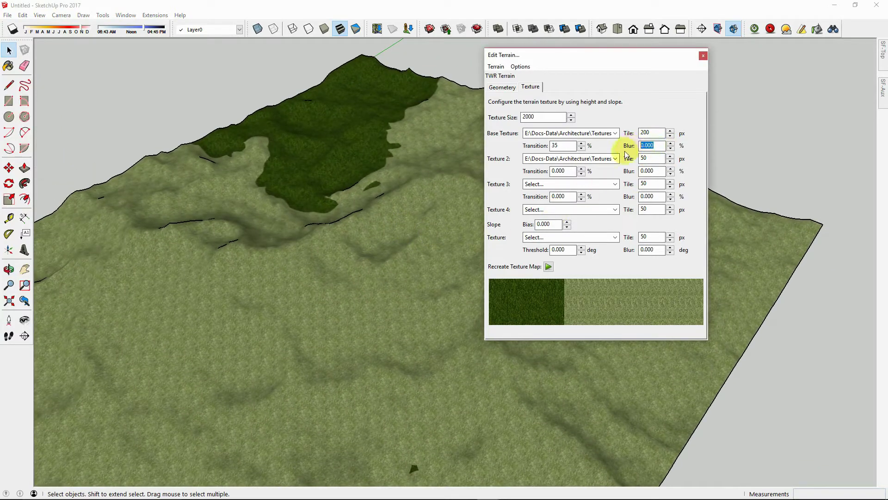
text(50)
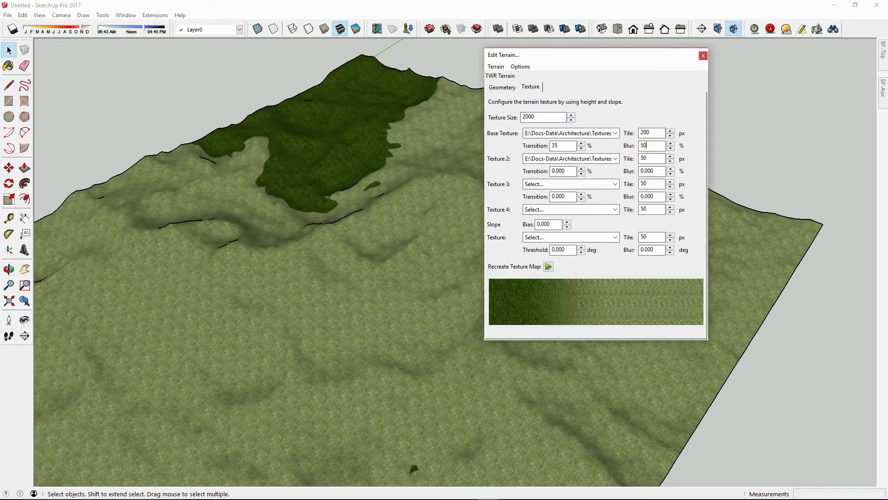
click(548, 267)
click(444, 78)
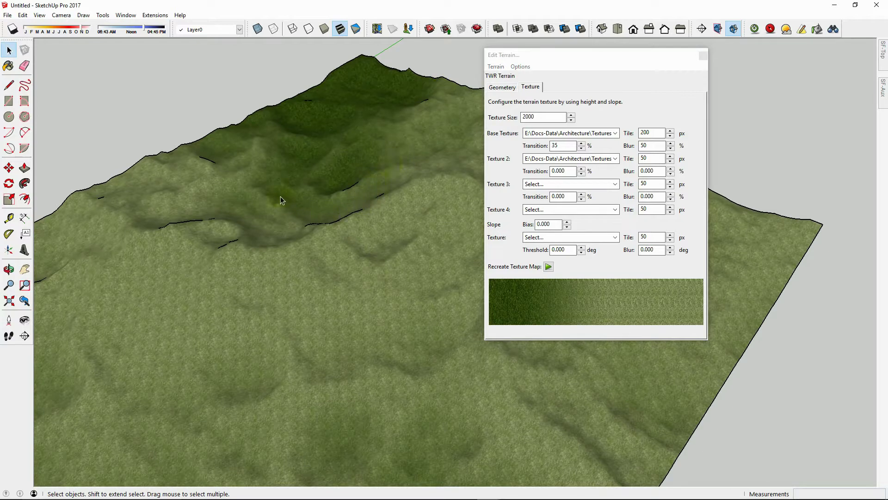
middle_drag(324, 296, 319, 254)
- Search the Textures folder for gravel and load Groundcover_Gravel_120x90cm_TwilightRender.jpg as Texture 3
click(629, 166)
click(616, 184)
click(588, 235)
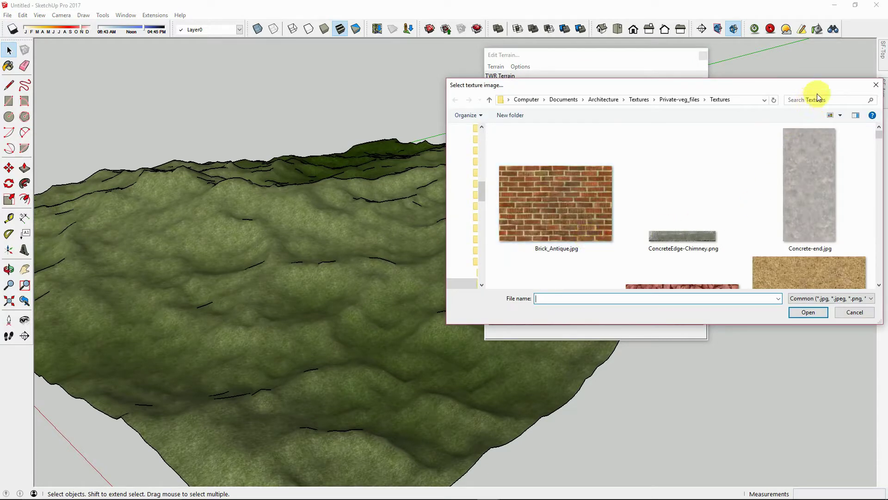
click(639, 100)
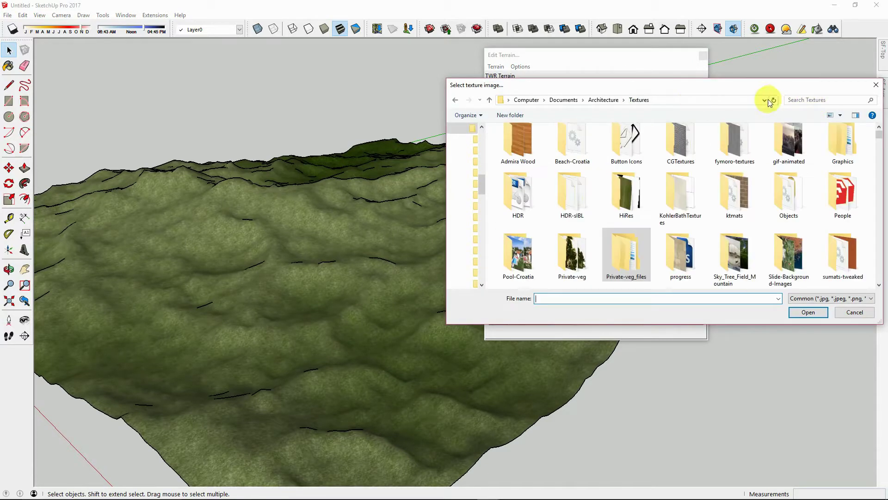
click(800, 99)
text(gravel)
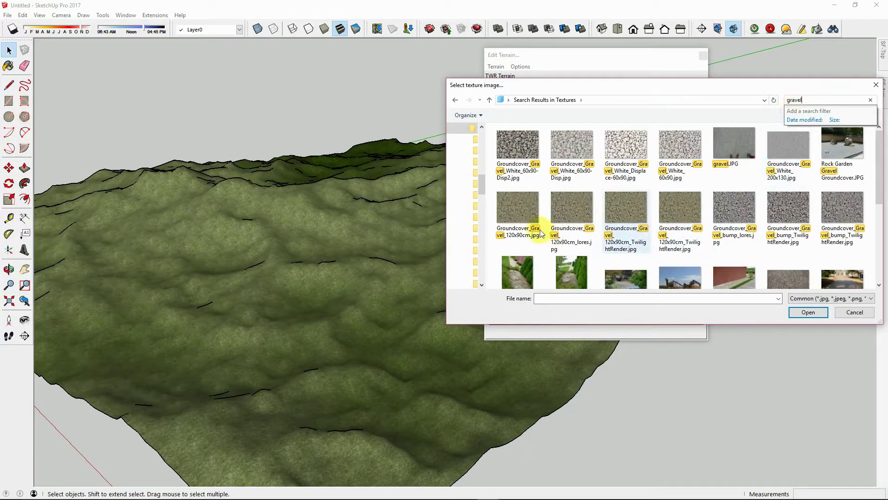
click(538, 232)
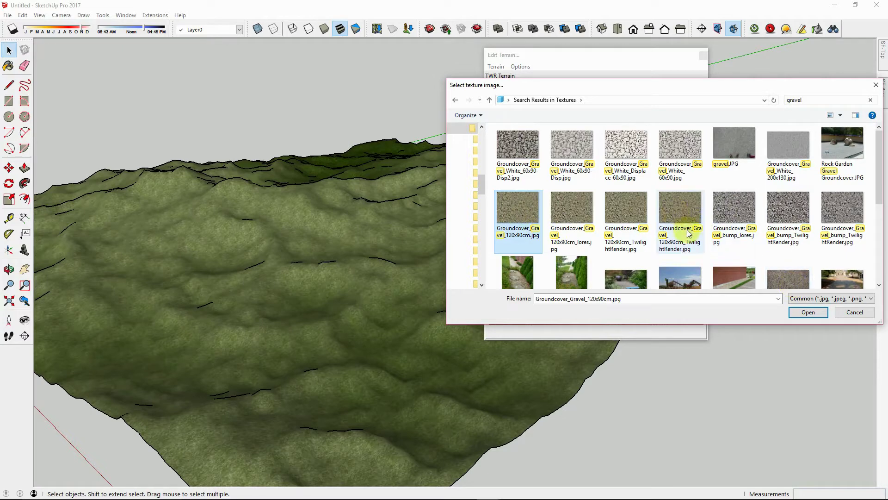
click(678, 206)
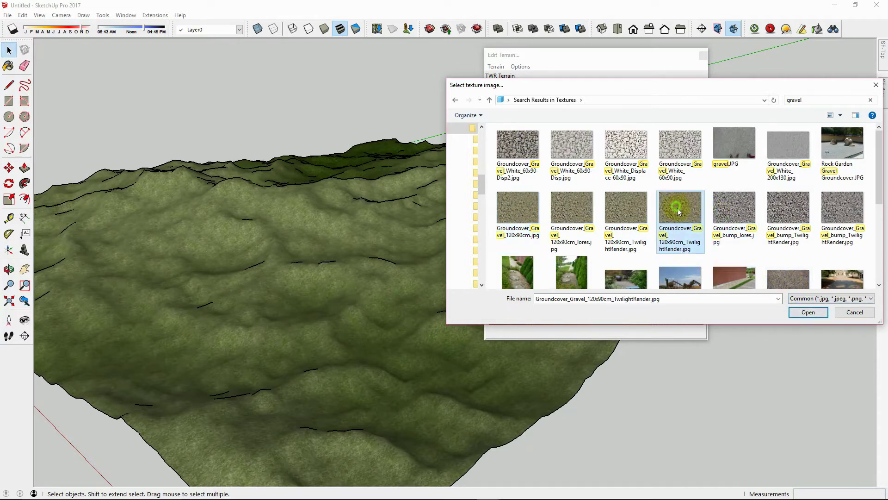
click(794, 314)
- Set Texture 2's transition to 65% and its blur to 30%, and recreate the texture map
click(570, 172)
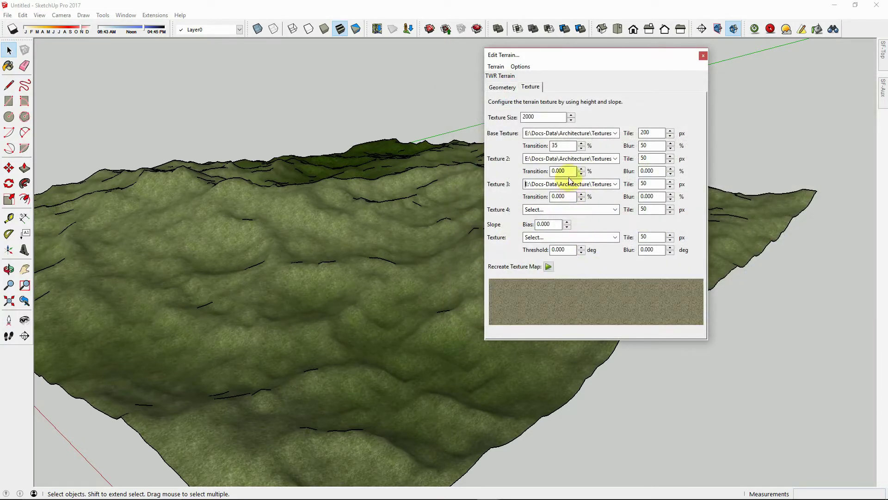
drag(570, 172, 536, 171)
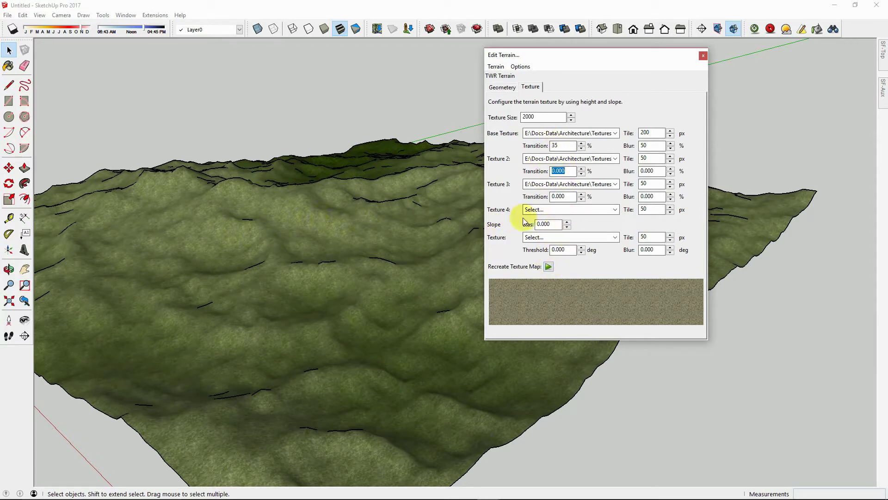
text(65)
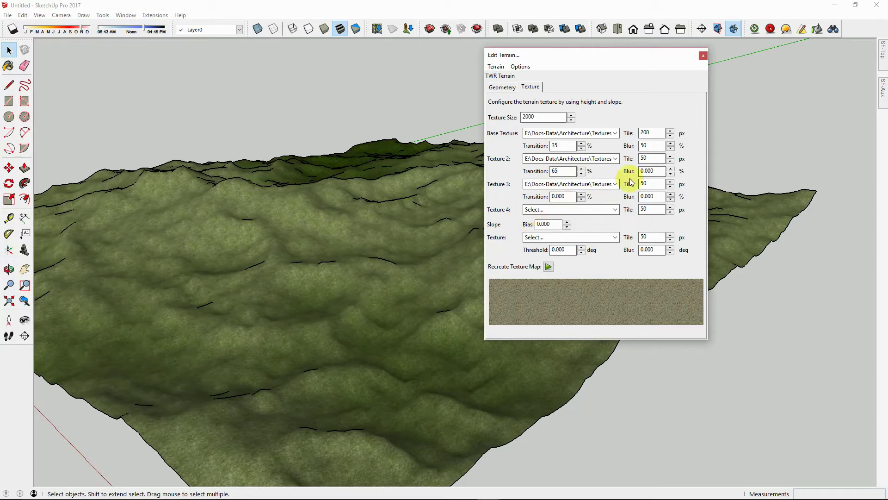
click(656, 171)
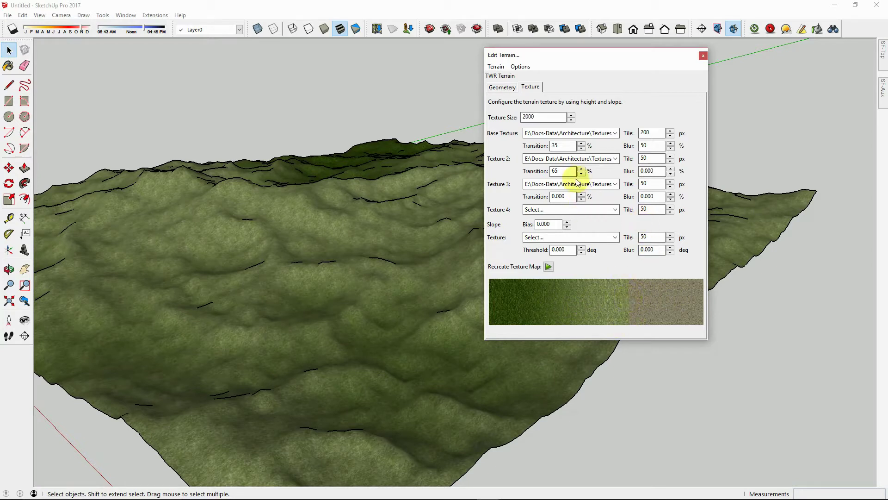
click(654, 172)
double_click(649, 172)
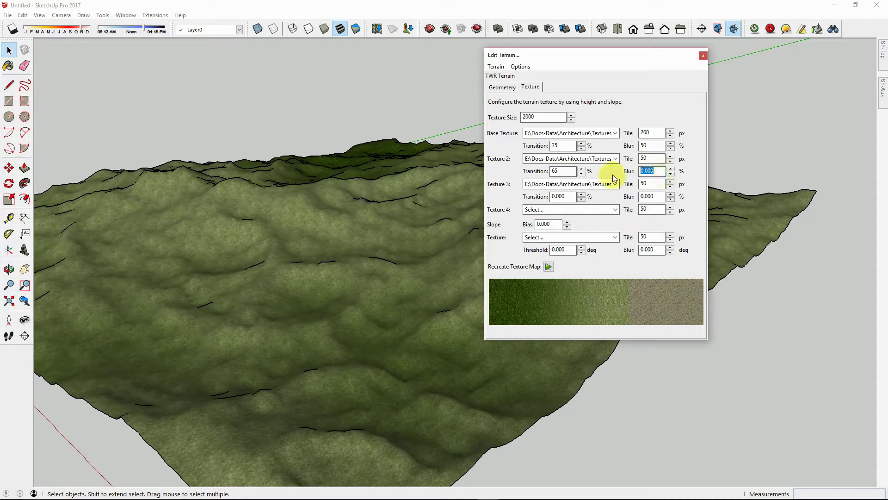
text(30)
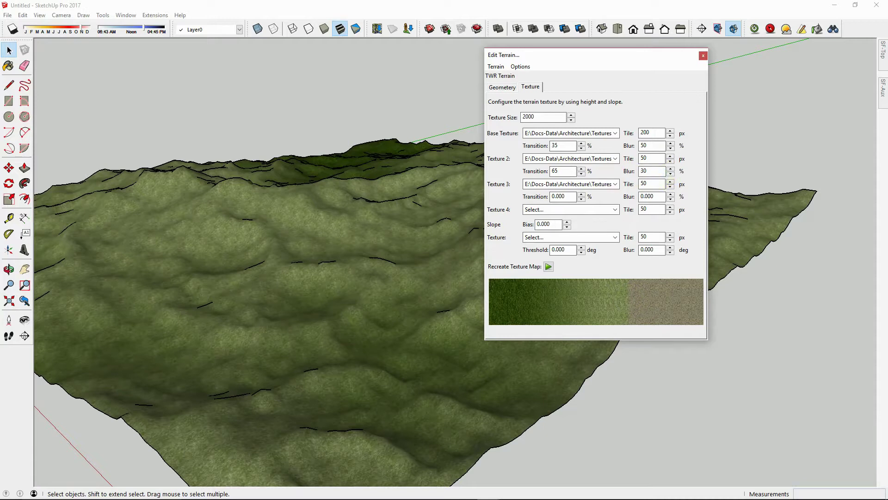
click(549, 266)
click(276, 220)
middle_drag(242, 209, 265, 281)
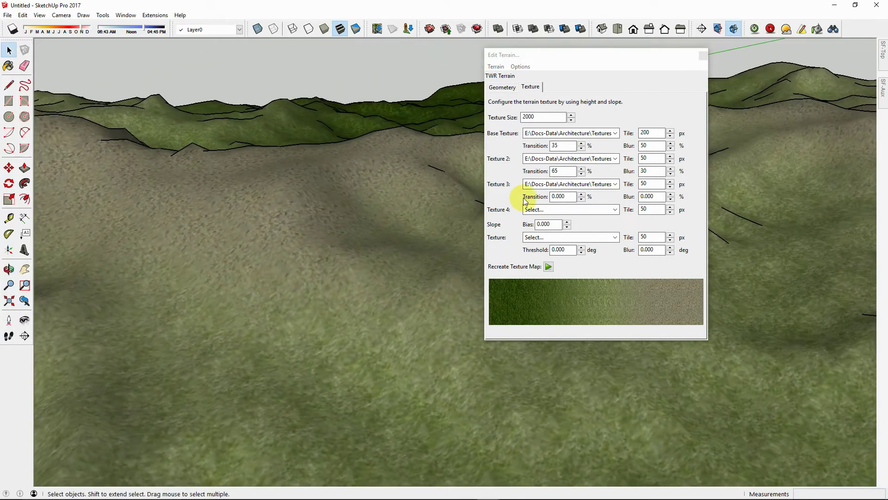
- Set the tile size to 200 px for Texture 2 and 100 px for Texture 3, and recreate the texture map
double_click(652, 159)
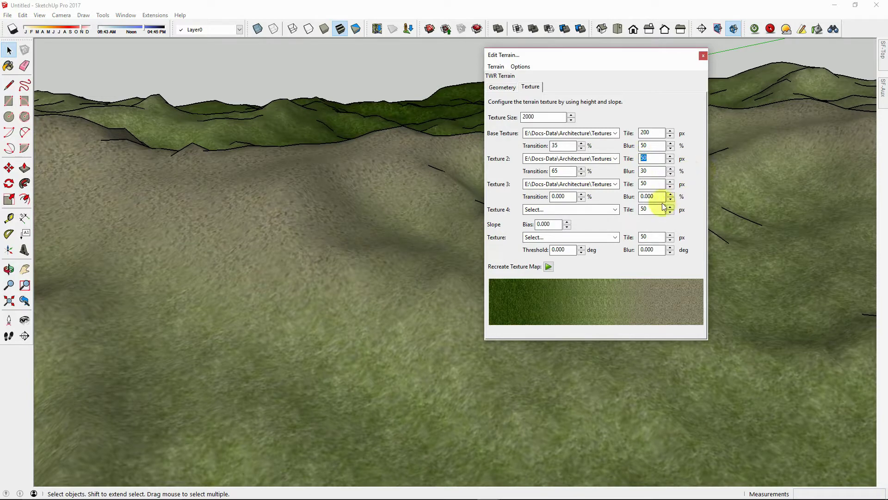
text(200)
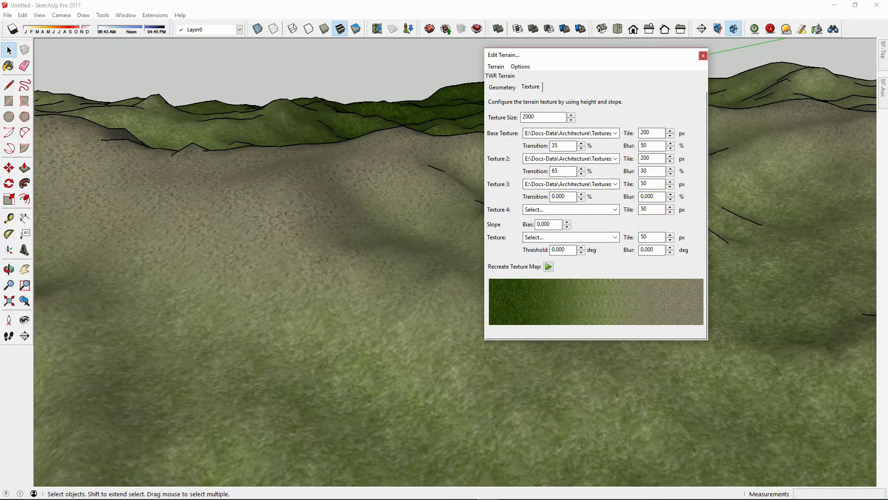
double_click(652, 183)
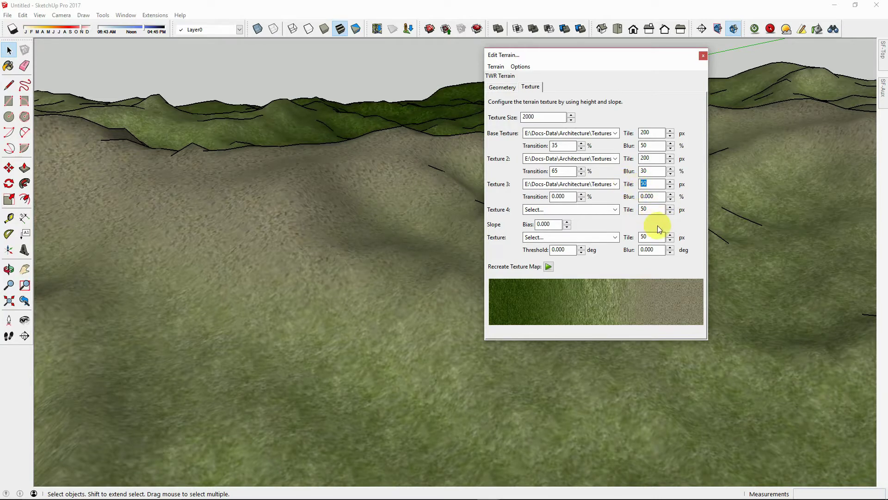
text(100)
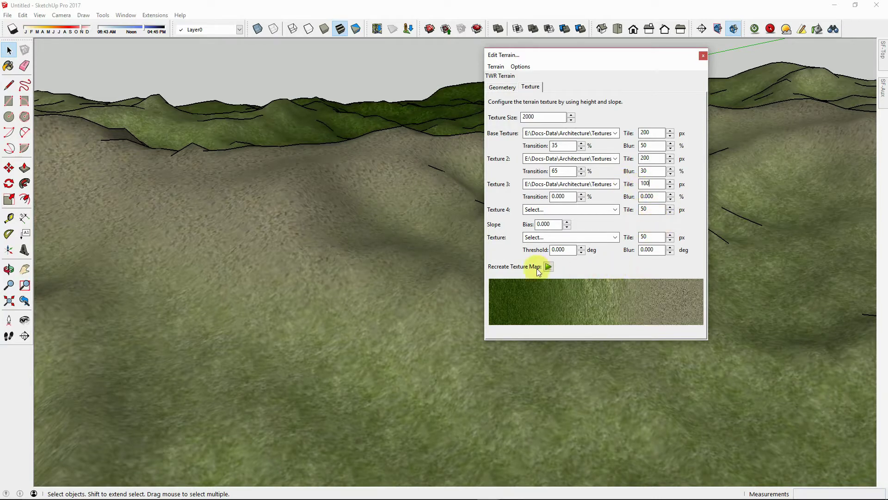
click(548, 267)
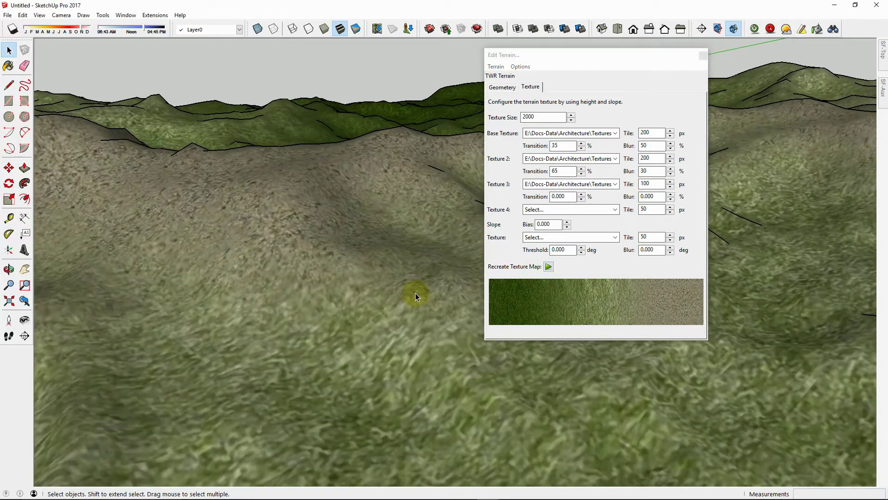
middle_drag(406, 292, 338, 197)
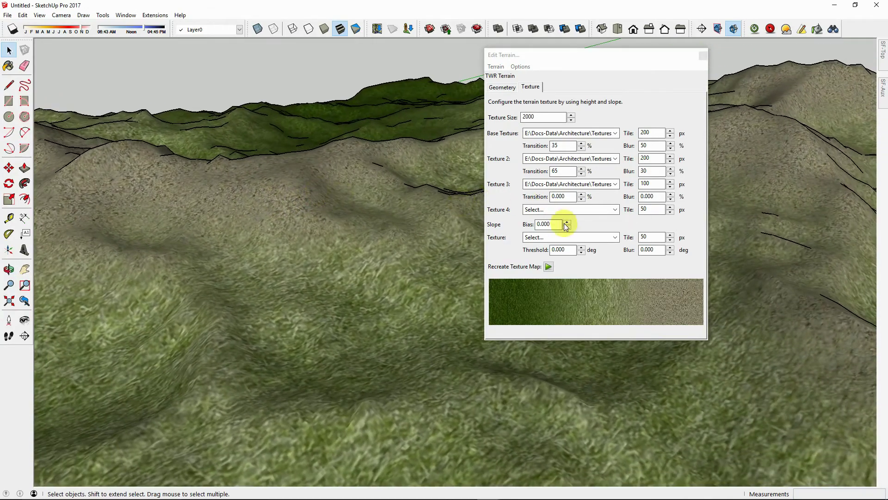
- Search the Textures folder for noise and load Noise-Perlin-SeamlessLT.jpg as Texture 4
click(616, 209)
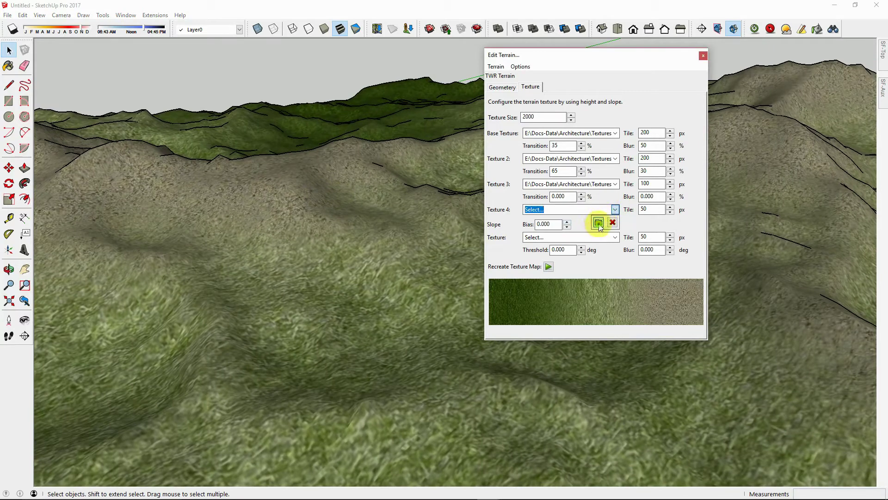
click(598, 224)
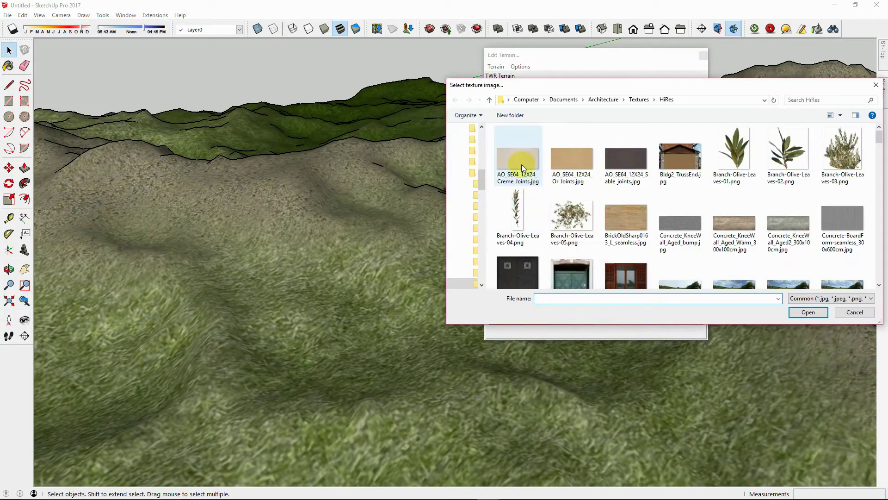
click(826, 99)
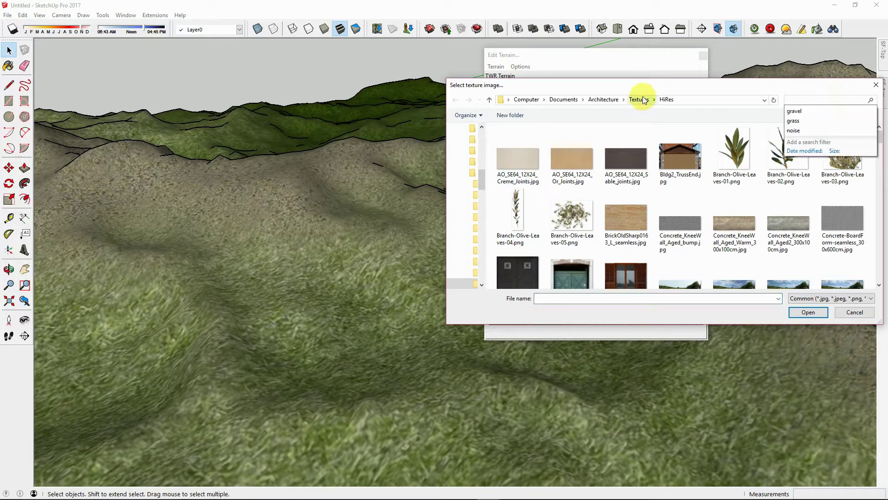
click(644, 100)
click(810, 99)
click(804, 111)
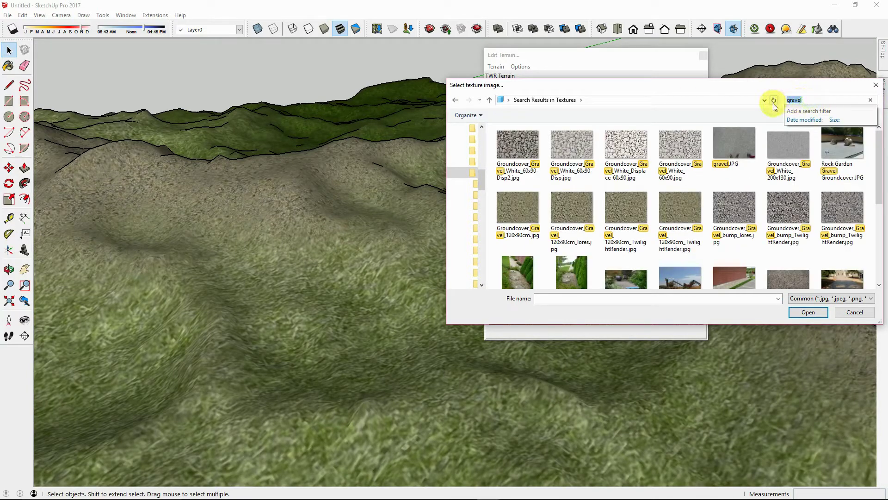
text(noise)
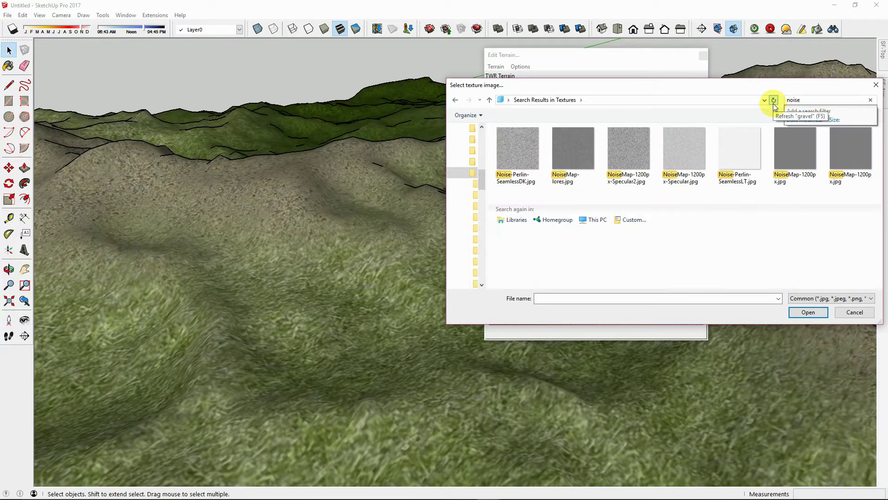
click(740, 154)
click(808, 312)
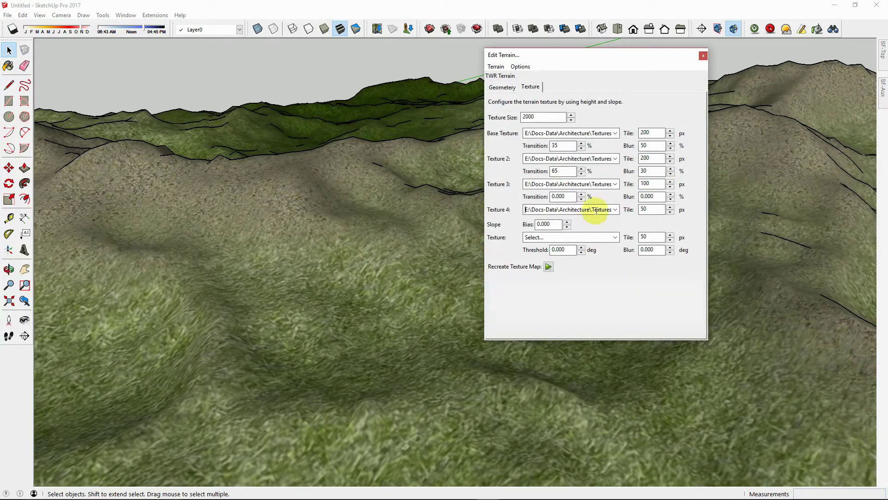
- Set Texture 4's tile size to 200 px and Texture 3's transition to 90% and blur to 20%, and recreate the texture map
click(599, 210)
double_click(656, 211)
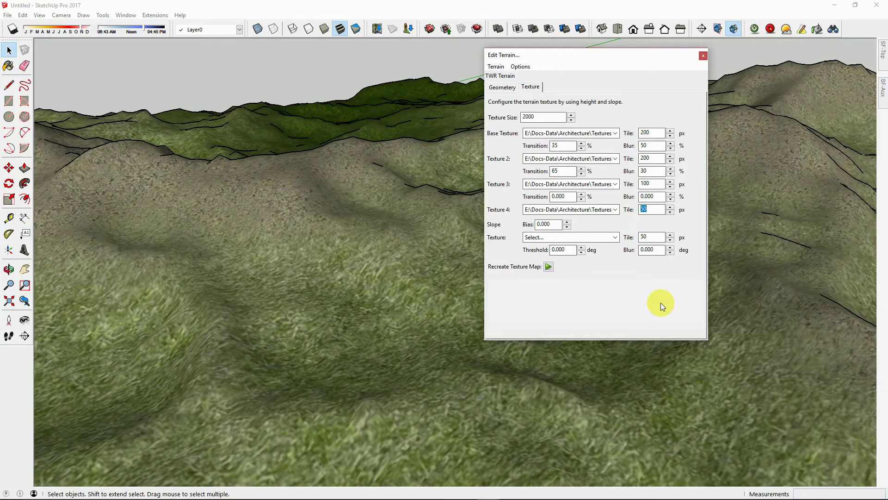
text(200)
double_click(568, 196)
text(90)
double_click(648, 197)
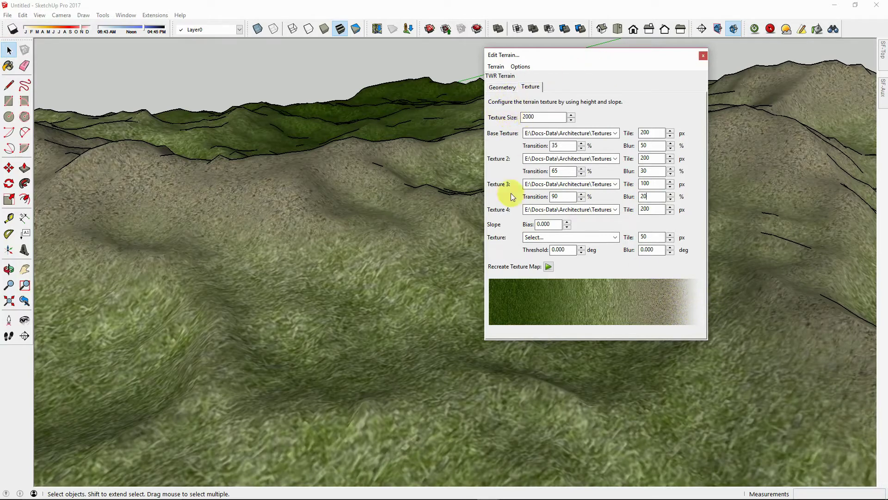
click(549, 267)
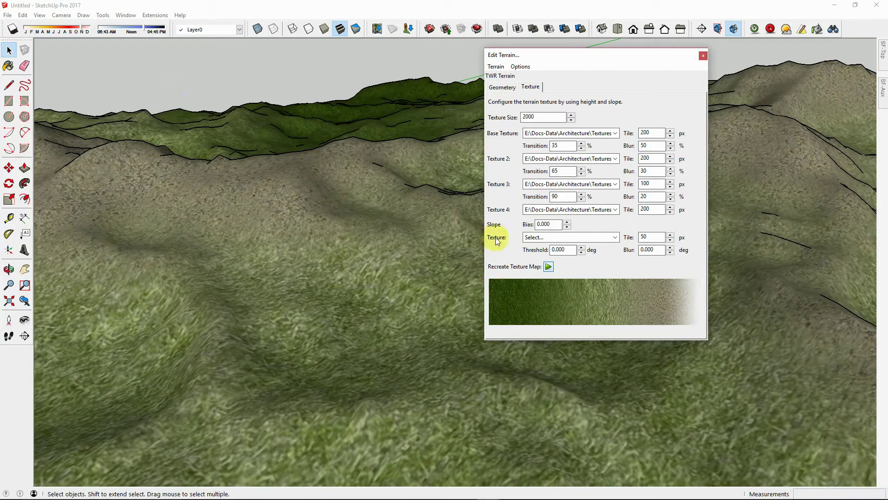
- Set Texture 3's transition to 80% and recreate the texture map so the white peaks reach lower
middle_drag(300, 180, 322, 250)
middle_drag(376, 287, 458, 259)
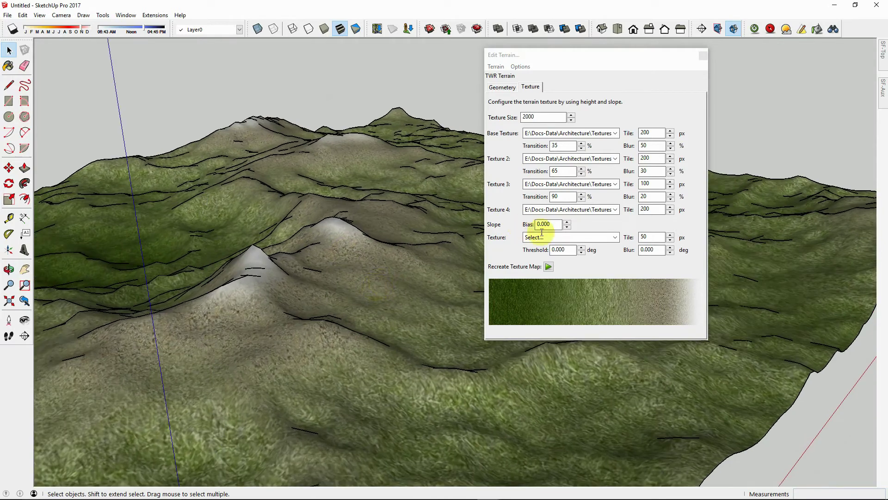
drag(561, 197, 544, 200)
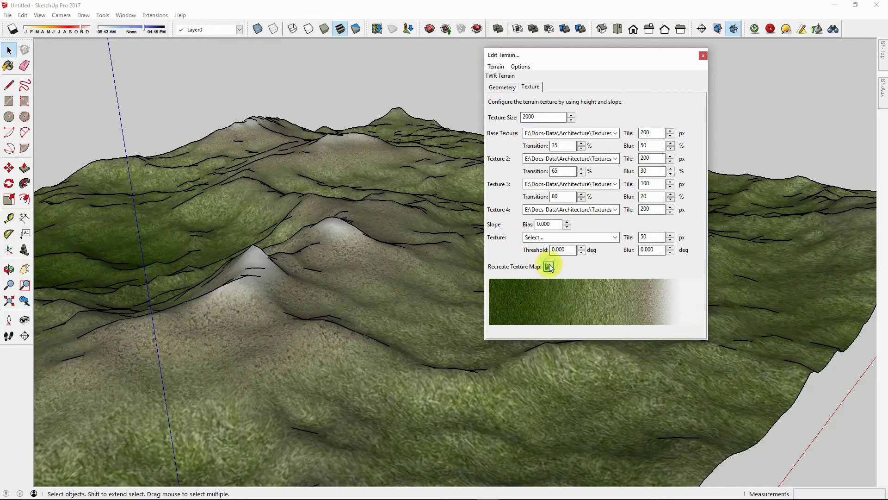
click(393, 251)
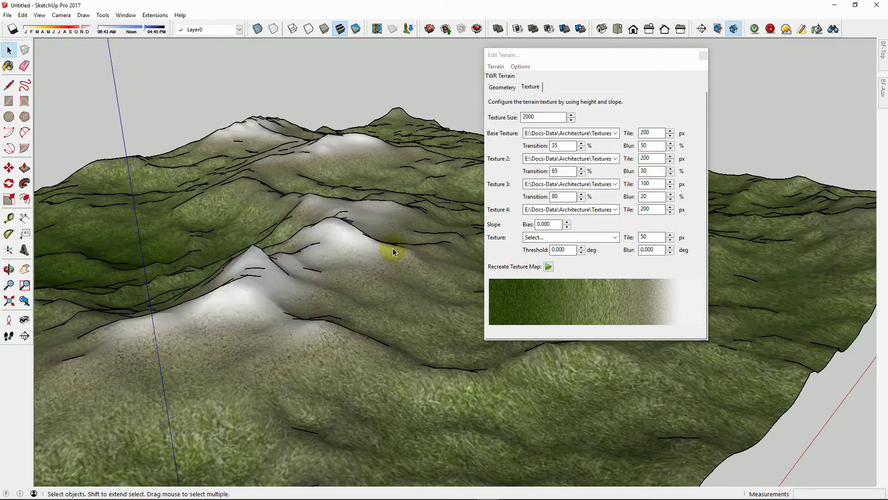
middle_drag(353, 260, 458, 146)
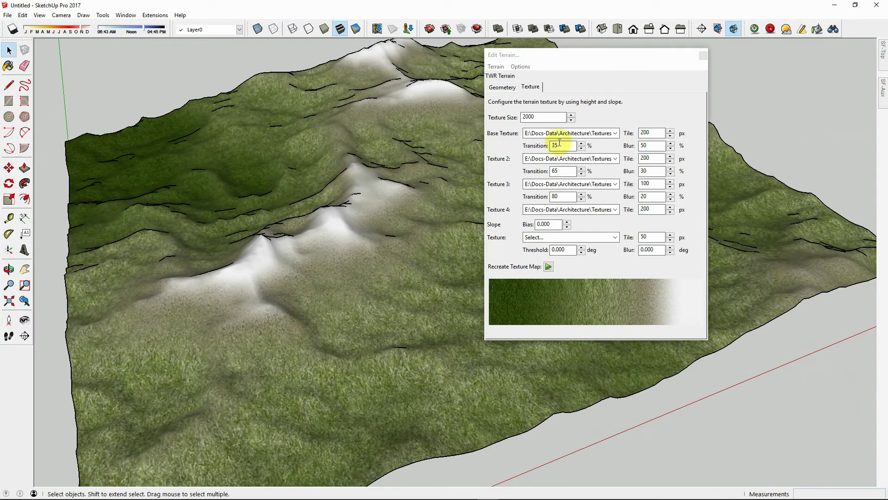
- Search the Textures folder for a water image for the base texture
click(615, 134)
click(598, 146)
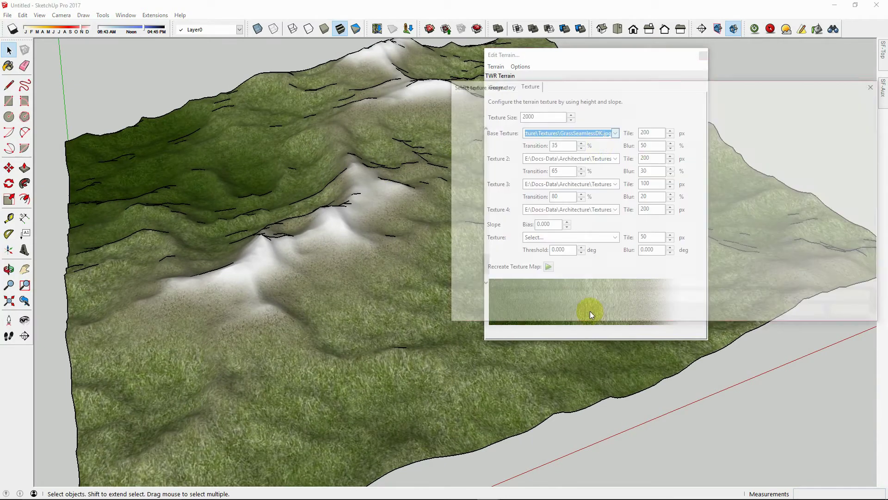
click(832, 98)
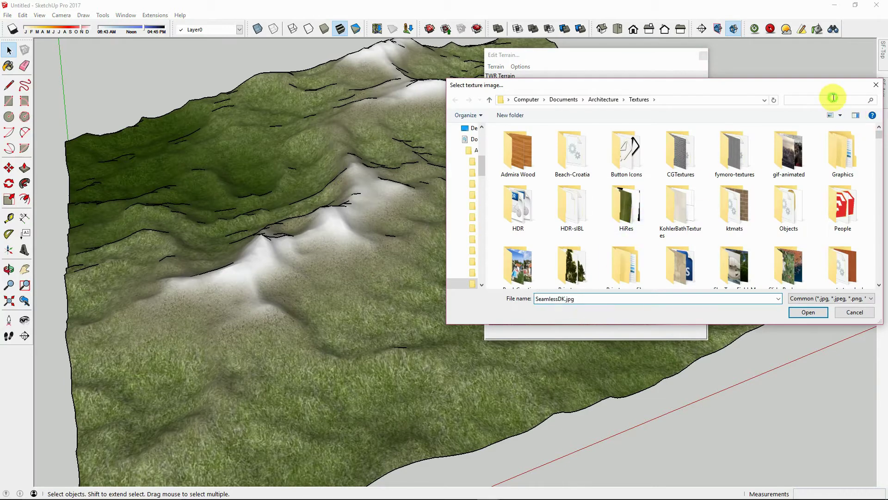
text(water)
click(660, 243)
scroll(614, 237, down, 3)
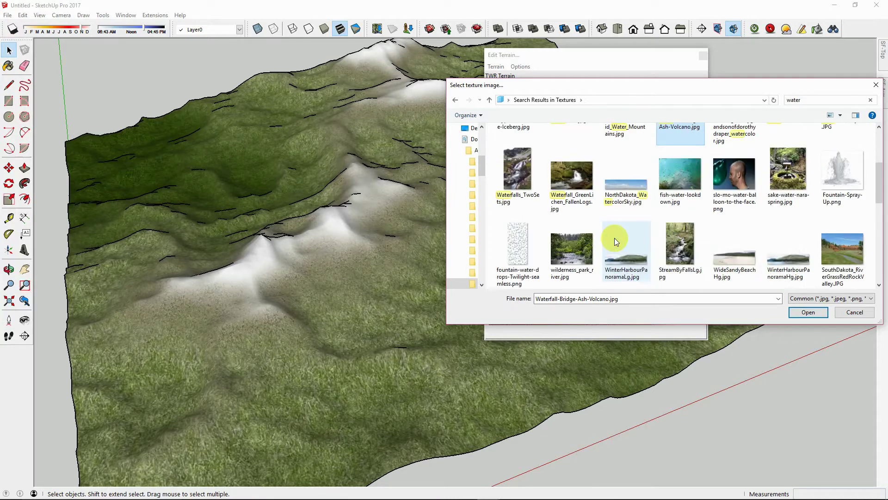
scroll(614, 238, down, 5)
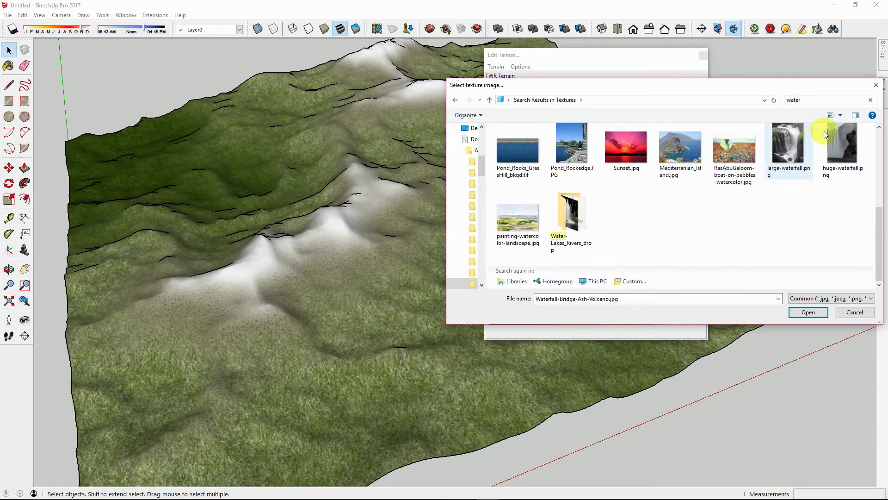
- Search the Textures folder for pool and load Pool-Caustics-Seamless-Clean.jpg as the base texture
click(812, 99)
text(pool)
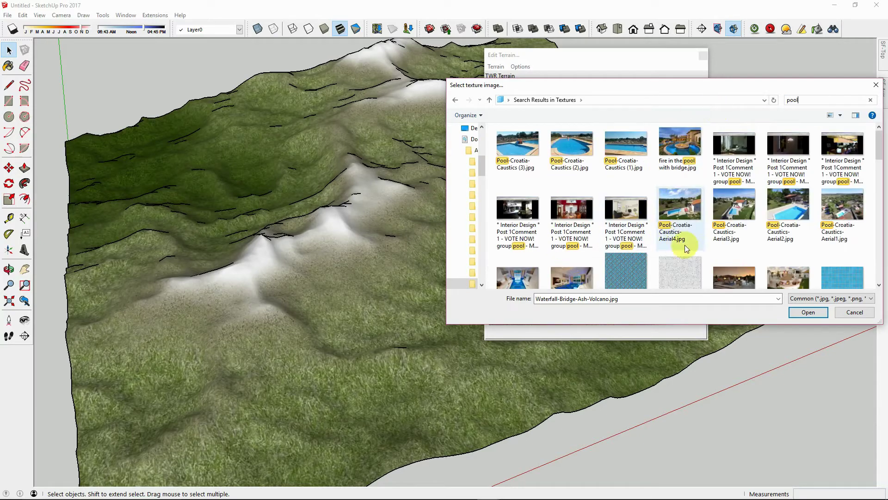
click(834, 270)
scroll(629, 218, down, 4)
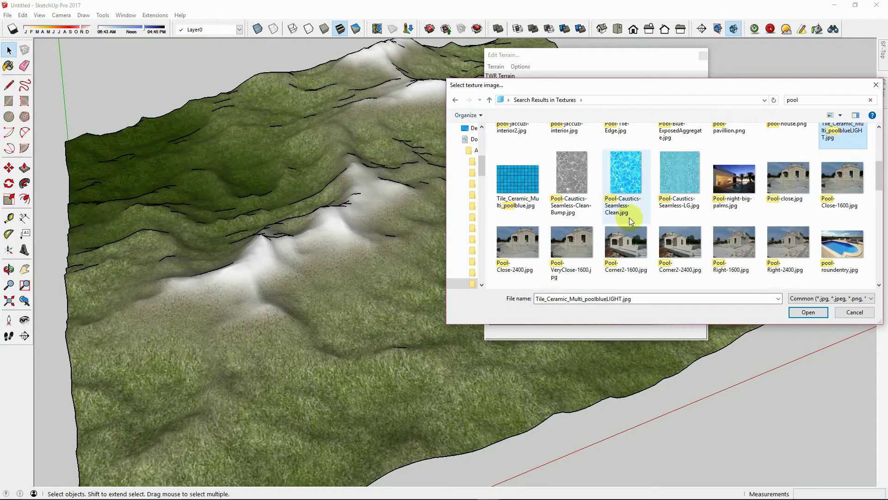
click(632, 185)
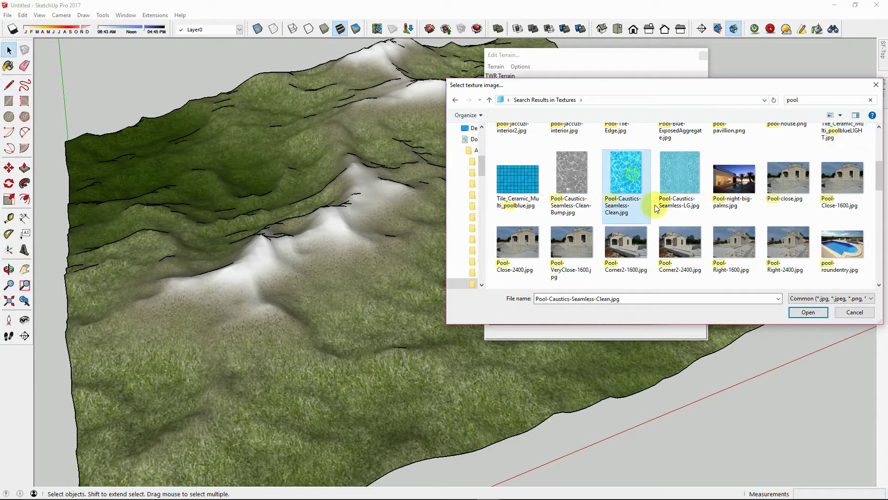
click(808, 313)
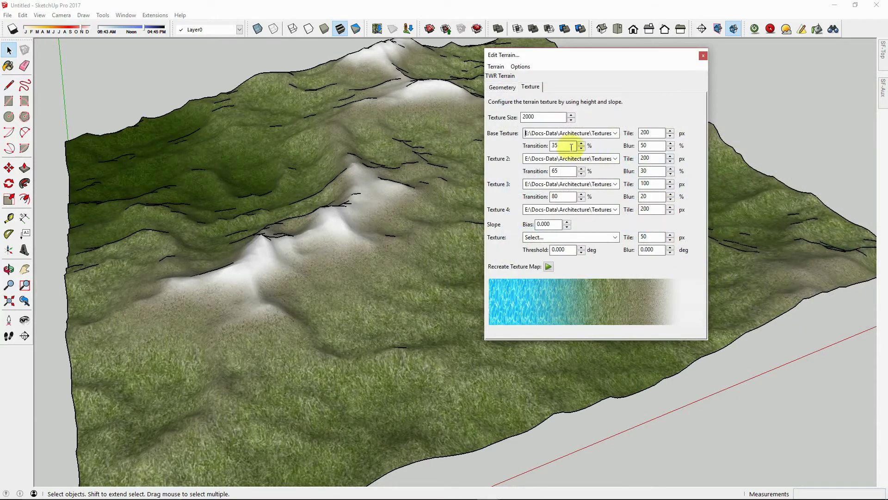
- Set the base texture's tile size to 100 px, recreate the texture map, and move the editor window clear of the terrain
double_click(539, 146)
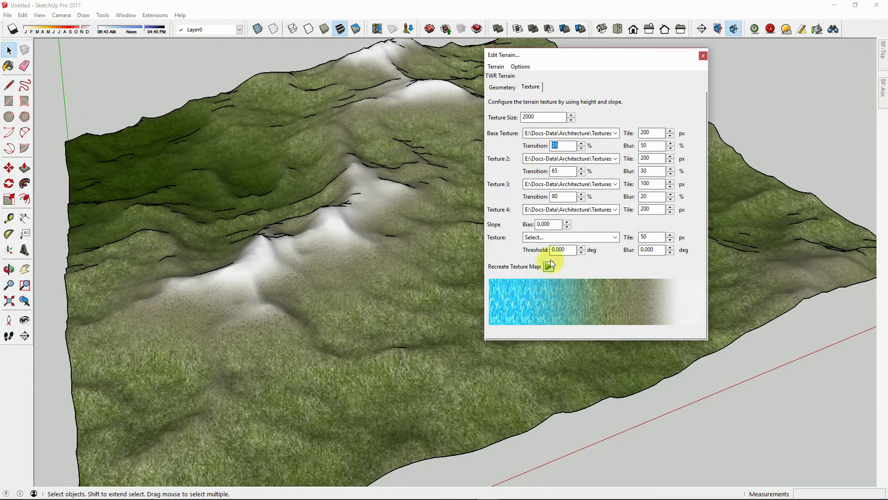
double_click(645, 133)
text(10)
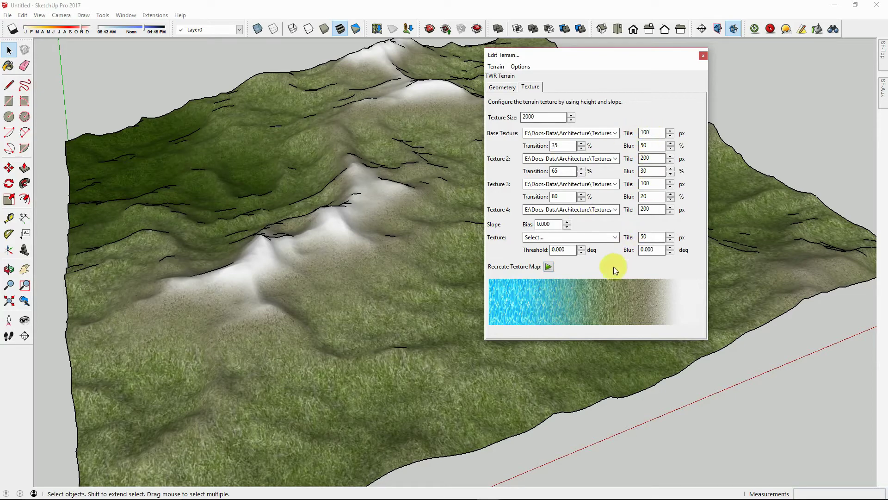
click(549, 268)
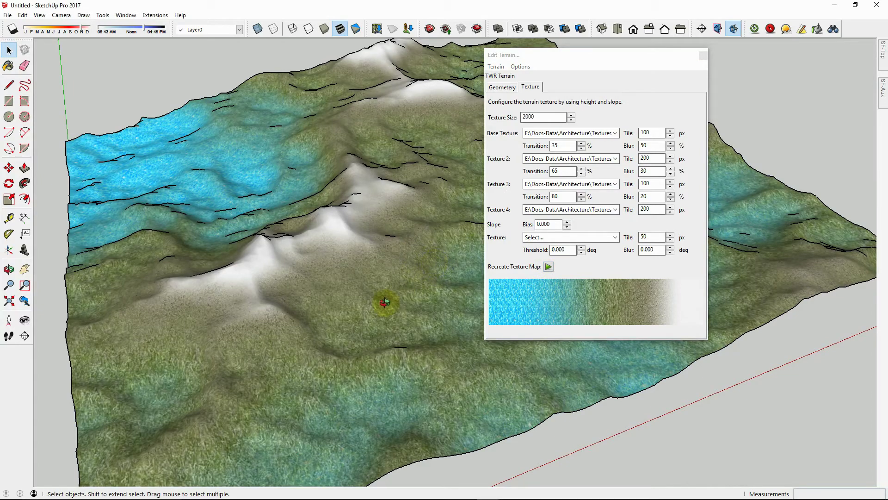
middle_drag(380, 302, 438, 431)
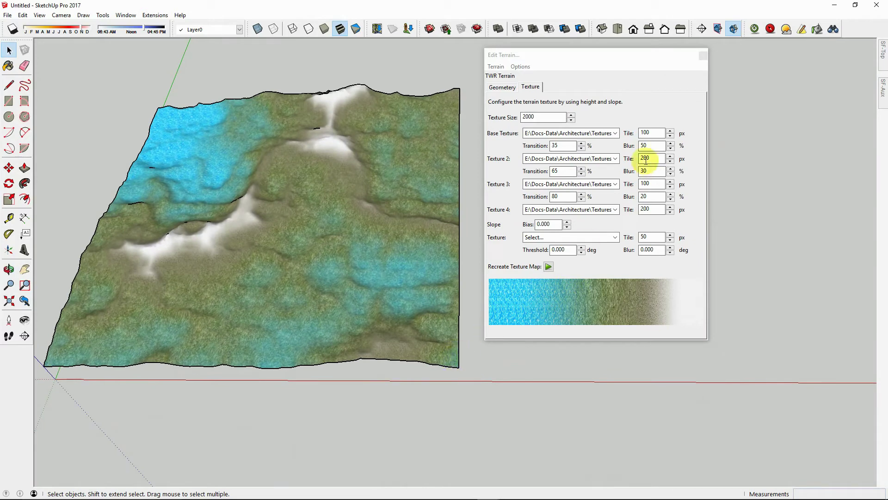
drag(636, 55, 762, 67)
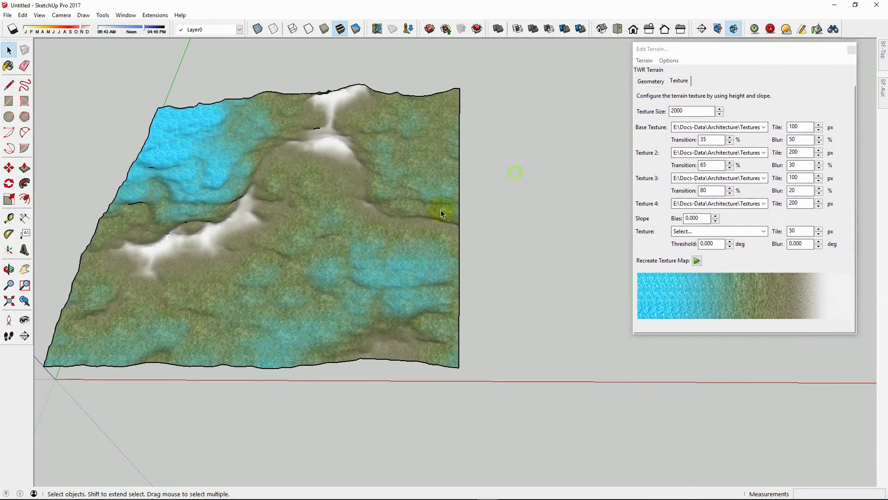
middle_drag(470, 224, 423, 205)
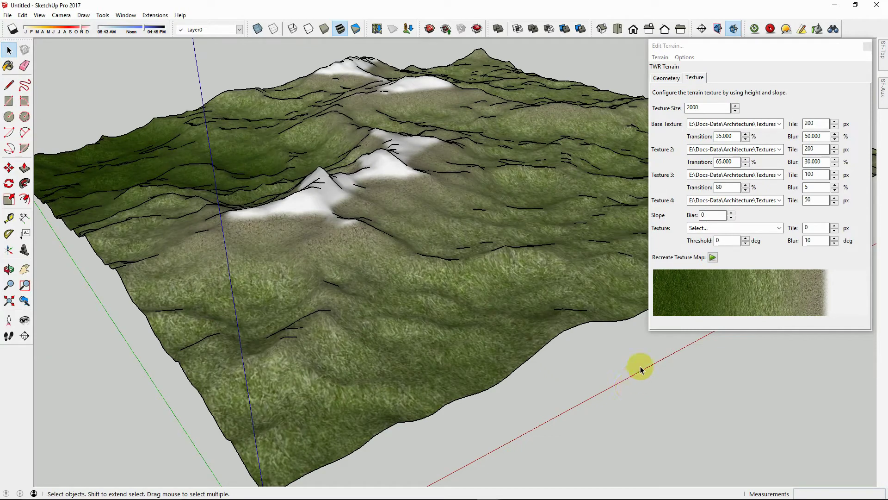
- Search the Textures folder for gravel and load Groundcover_Gravel_White_60x90-Disp2.jpg as the slope texture
click(779, 228)
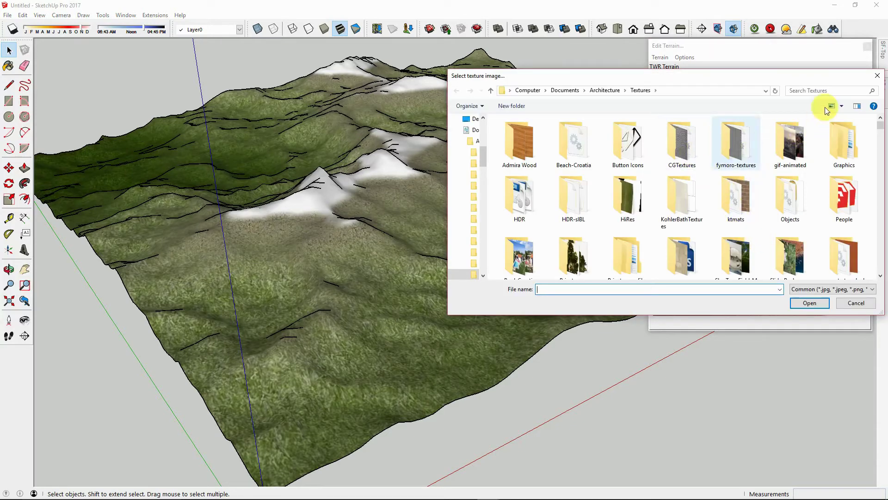
click(833, 90)
text(gravel)
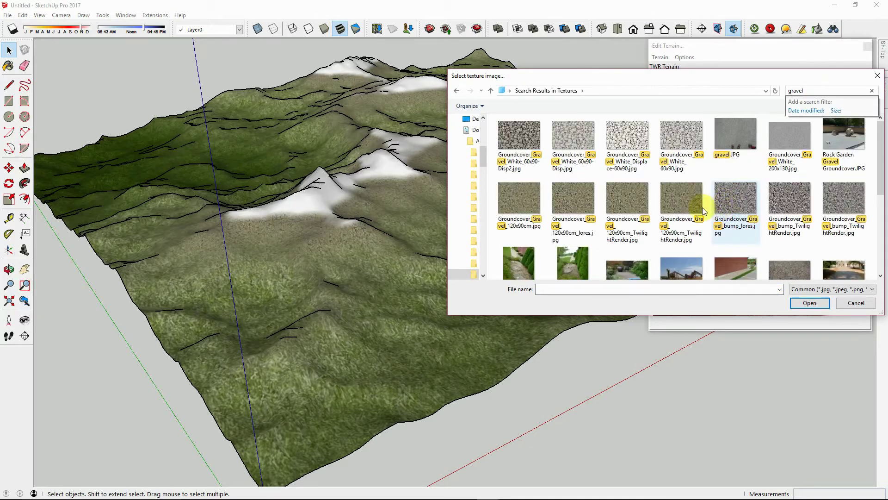
click(511, 135)
click(809, 302)
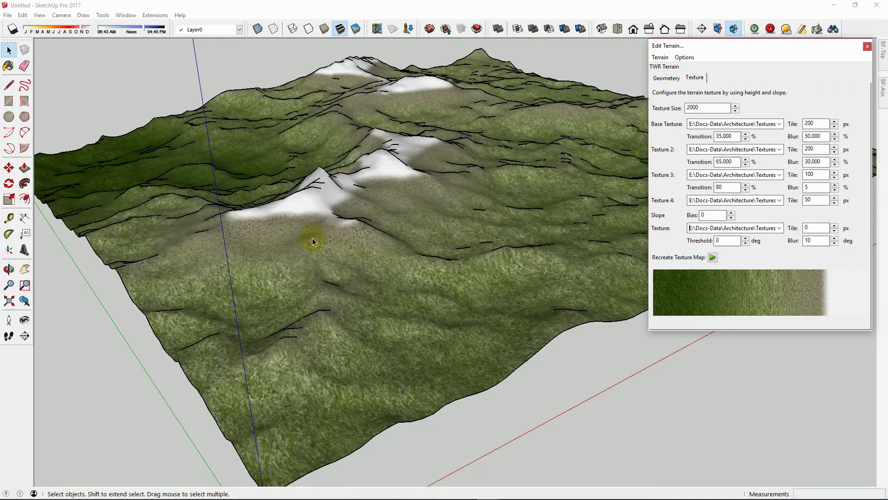
- Set the slope texture's threshold to 30 degrees and its tile size to 50 px
click(727, 241)
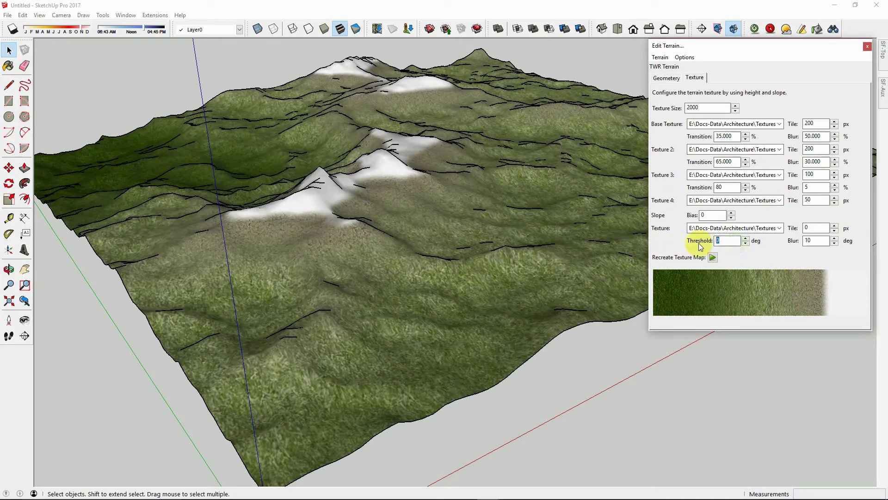
double_click(717, 240)
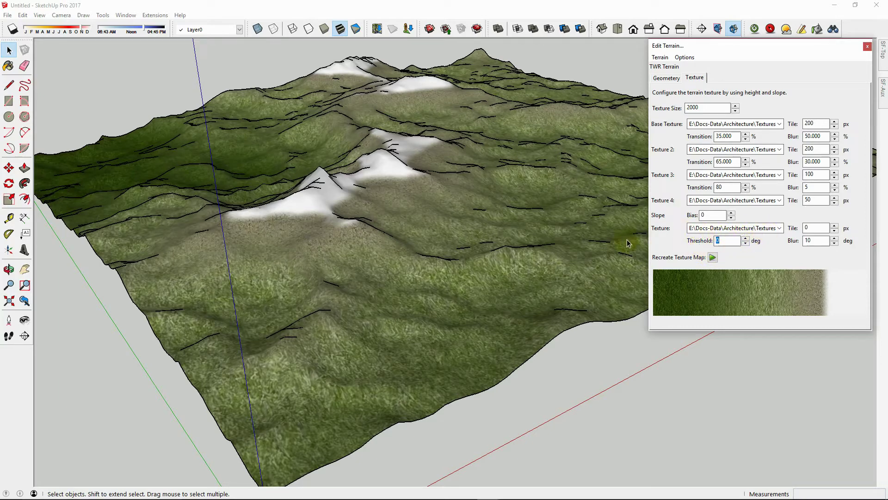
text(30)
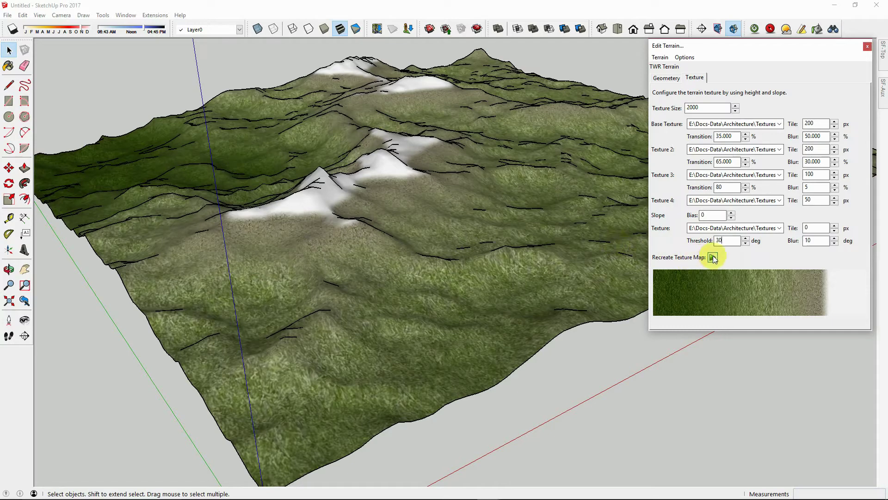
click(814, 227)
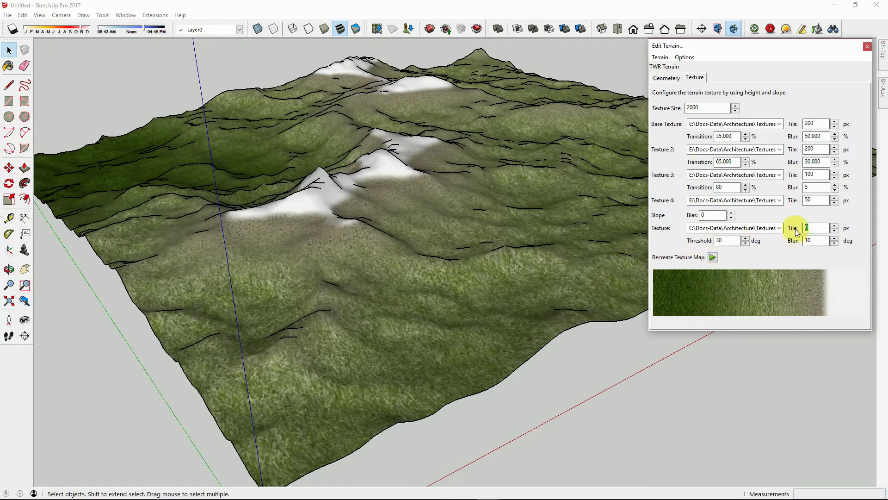
text(50)
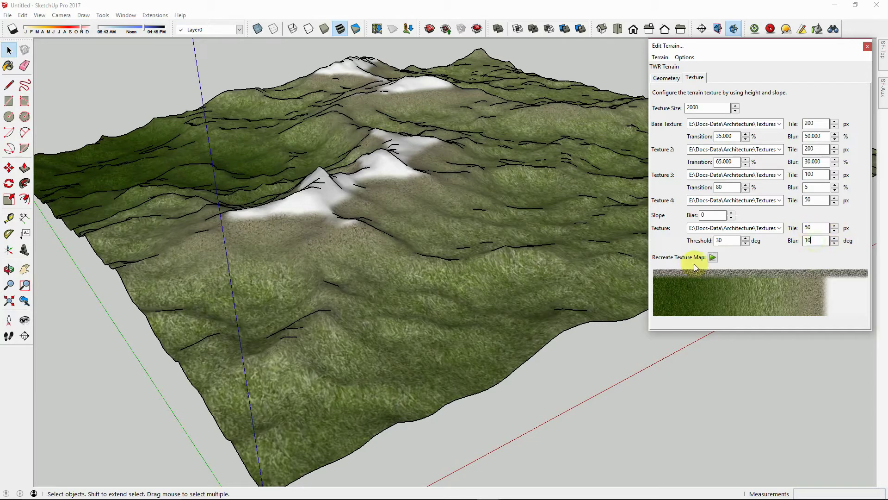
- Set the slope texture's blur to 10 degrees and recreate the texture map
click(814, 241)
click(717, 241)
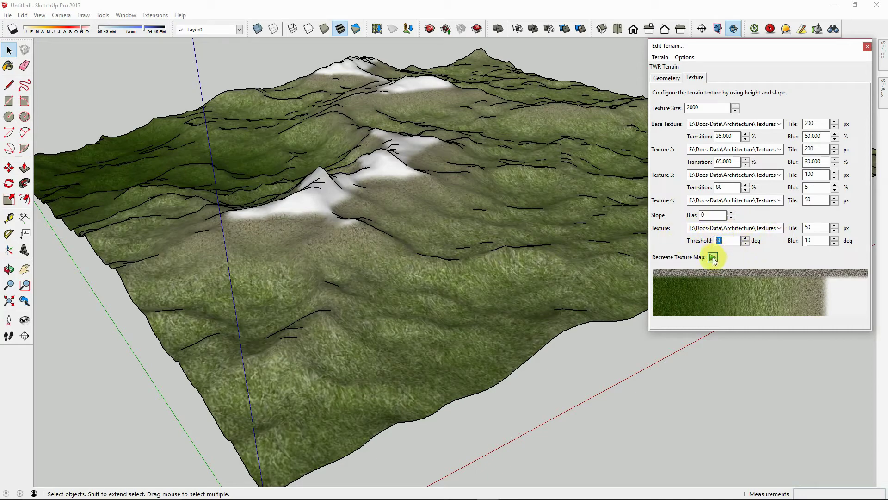
click(713, 257)
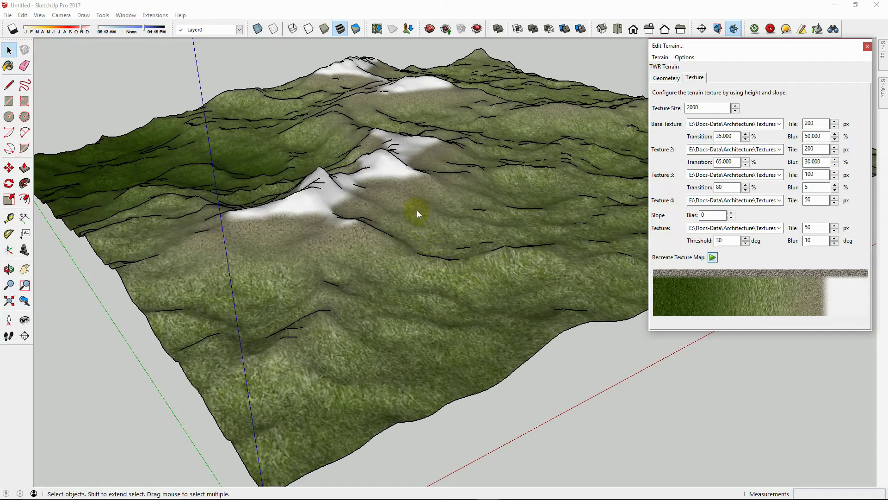
middle_drag(418, 210, 426, 268)
scroll(433, 260, up, 5)
middle_drag(492, 286, 754, 223)
- Search the Textures folder for noise, load the white noise image as the slope texture, and recreate the texture map
click(770, 227)
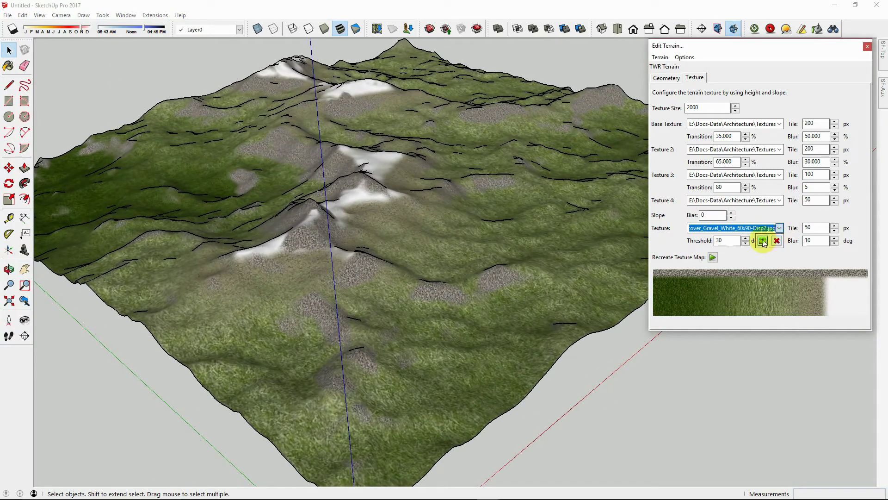
click(776, 238)
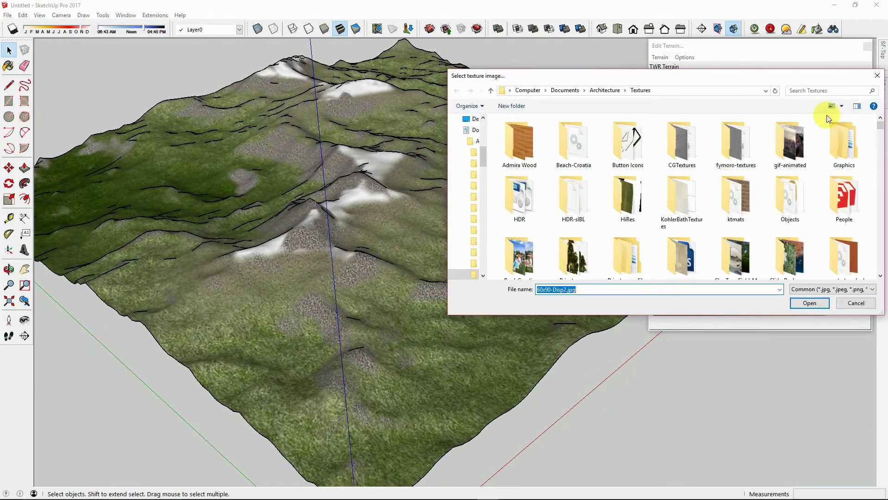
click(838, 92)
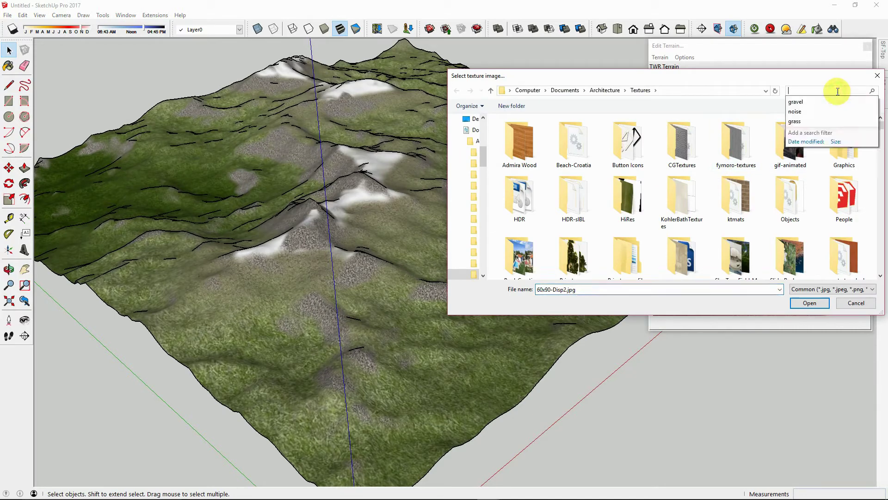
text(noise)
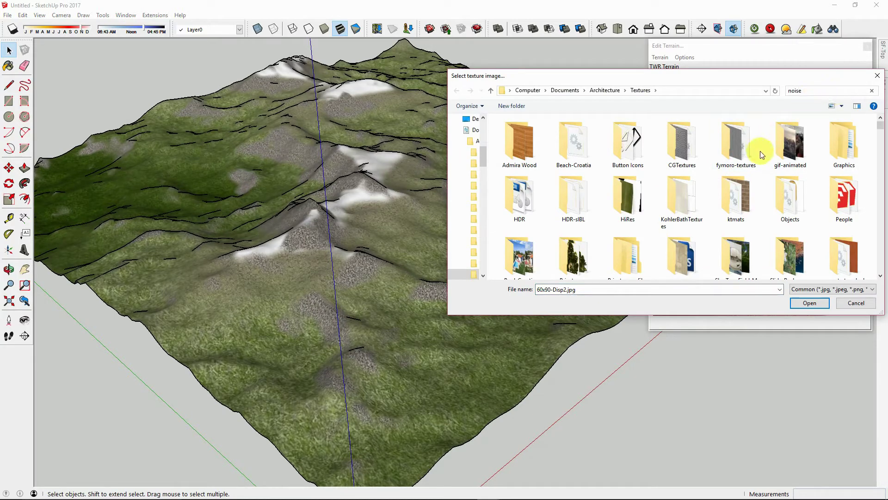
double_click(761, 153)
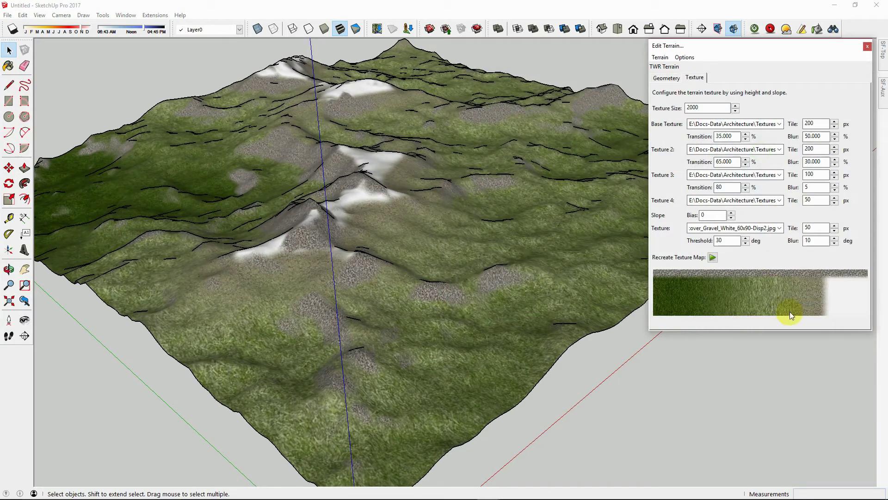
click(714, 260)
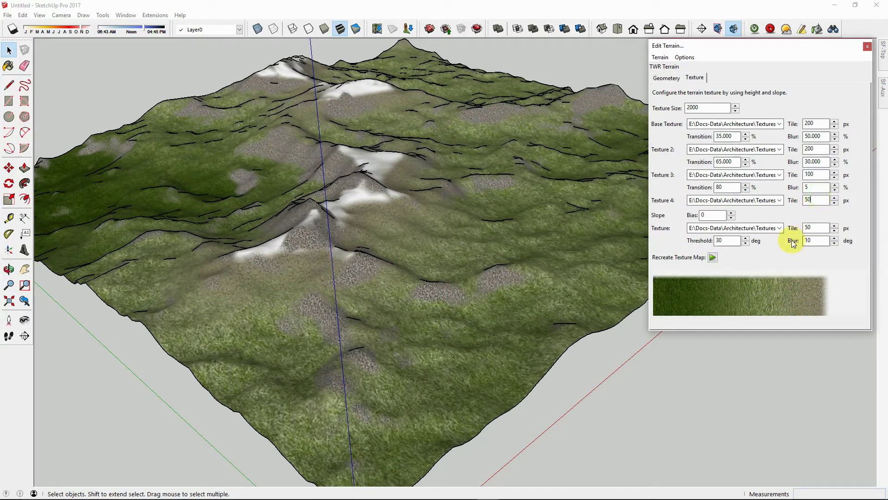
click(713, 258)
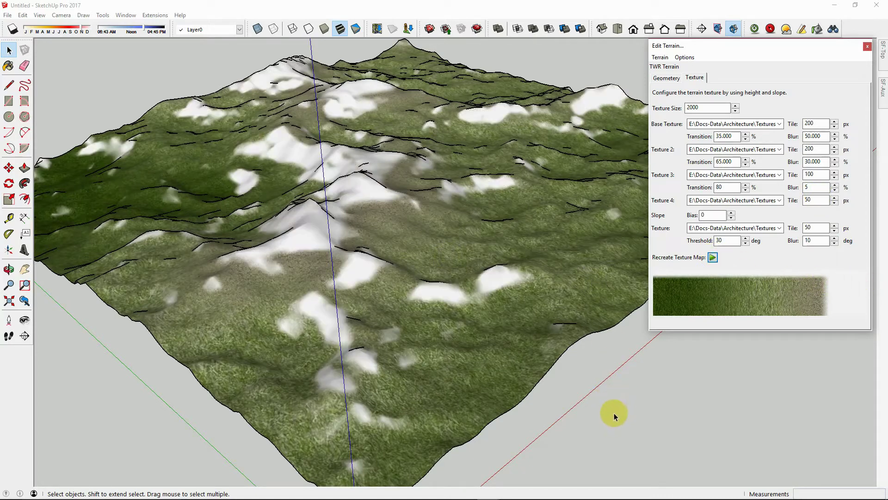
- Examine the terrain from several angles and distances to see where the noise image covers the steep slopes
middle_drag(531, 407, 456, 340)
scroll(446, 185, up, 3)
scroll(473, 329, down, 5)
middle_drag(396, 120, 403, 129)
scroll(444, 293, down, 3)
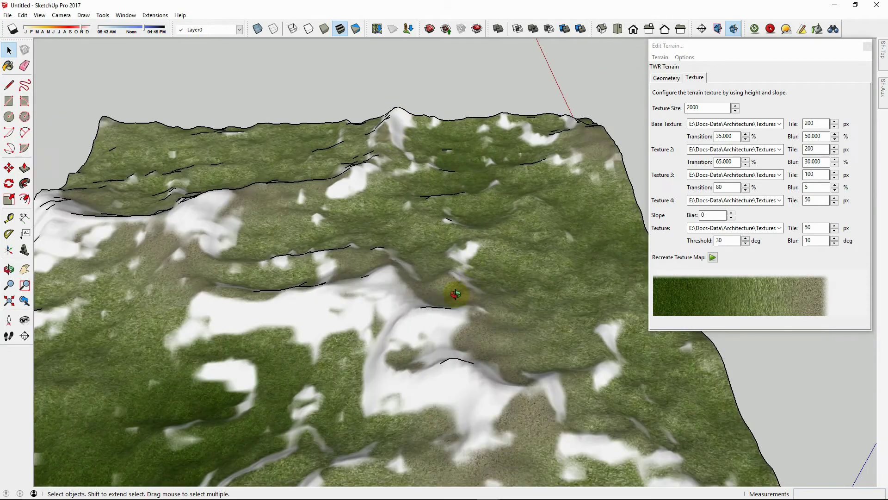
middle_drag(444, 293, 450, 189)
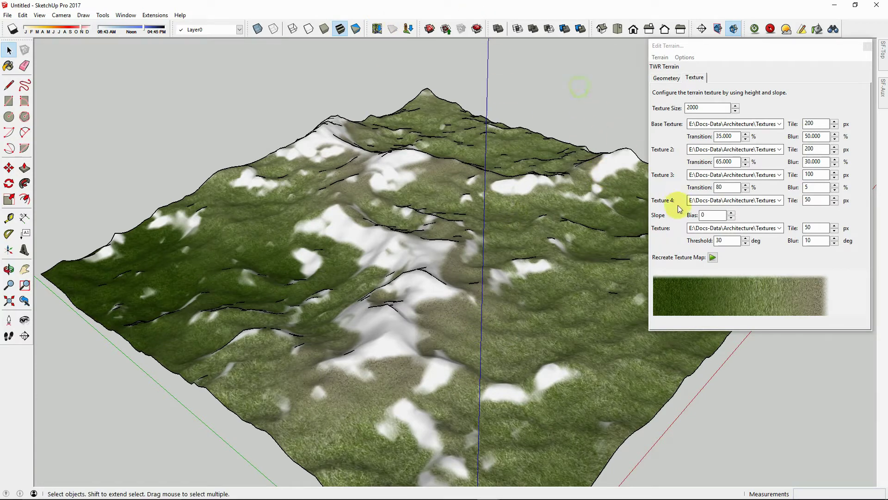
double_click(710, 215)
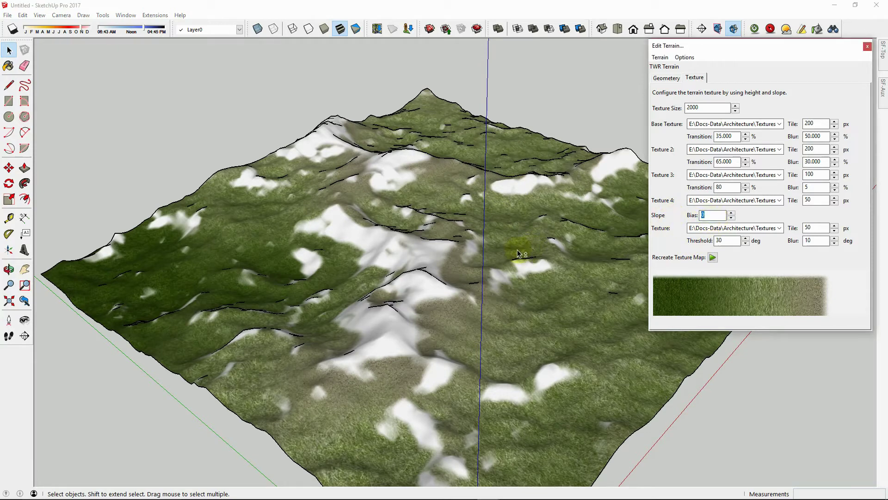
middle_drag(516, 249, 481, 76)
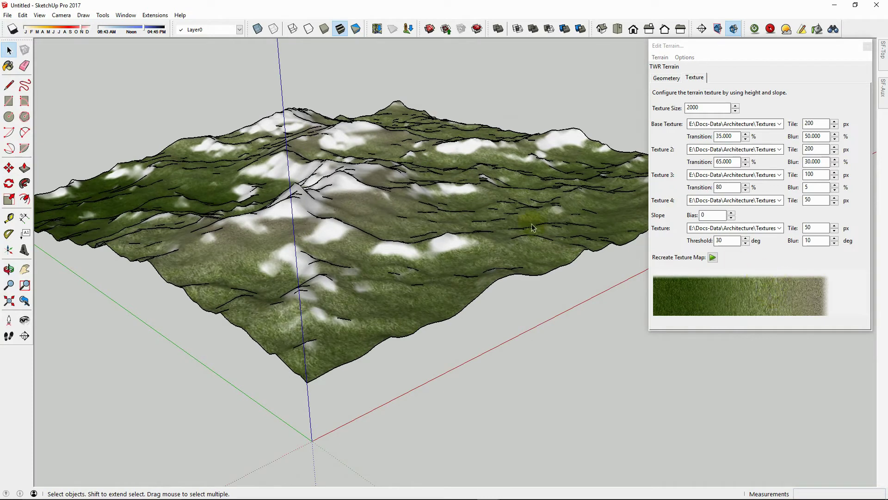
middle_drag(332, 265, 297, 198)
scroll(314, 194, up, 5)
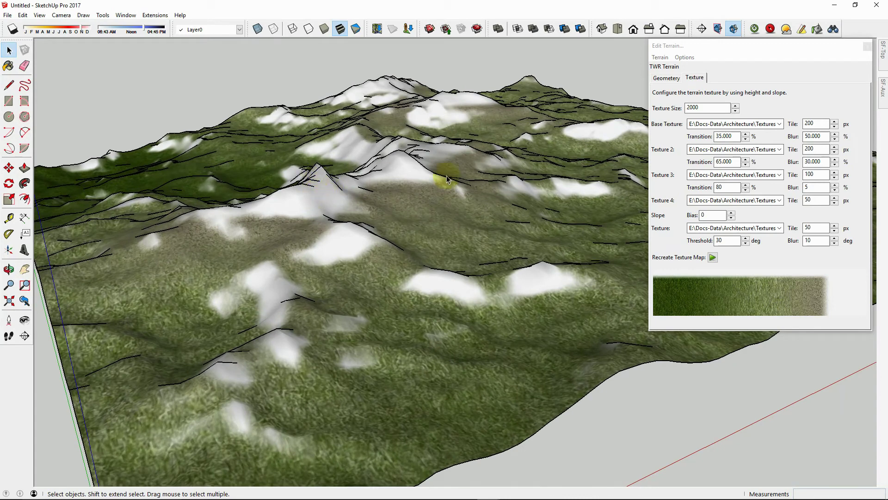
- Set the slope bias to 1.5, recreate the texture map, and inspect the terrain
double_click(714, 215)
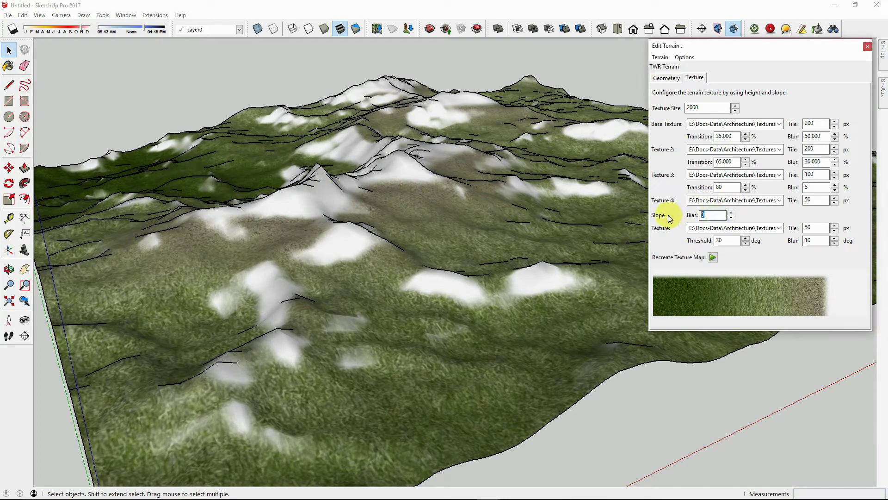
text(1)
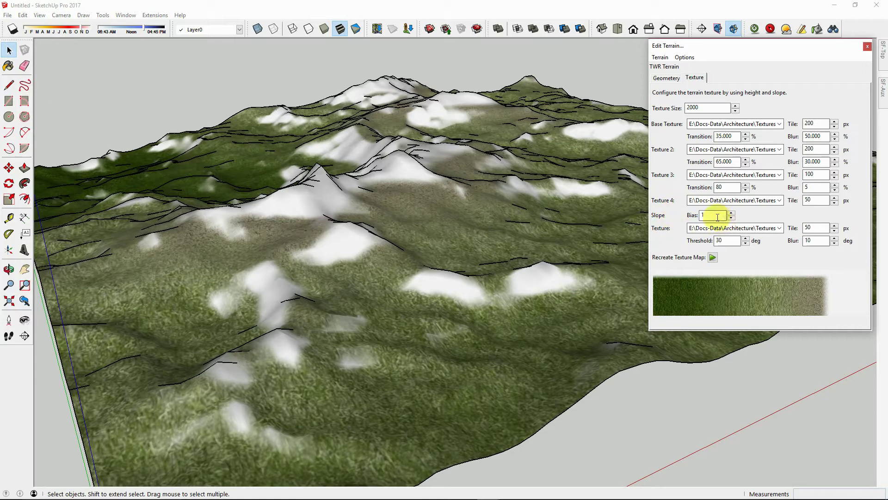
text(.5)
click(713, 257)
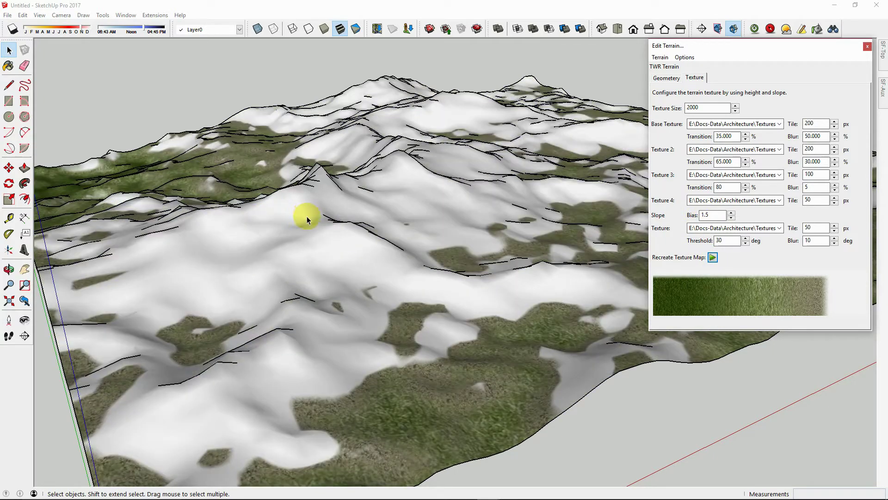
middle_drag(311, 294, 303, 310)
middle_drag(377, 254, 300, 296)
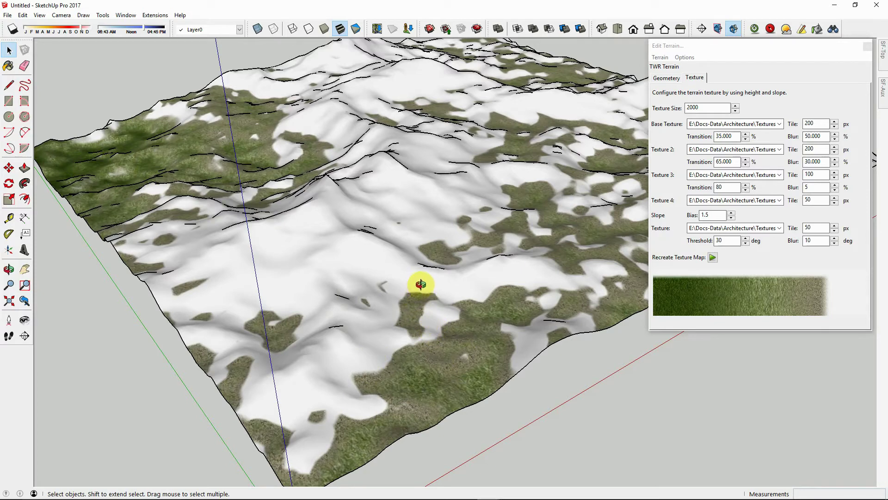
middle_drag(421, 283, 587, 234)
middle_drag(459, 235, 578, 189)
- Set the slope bias to .5 and recreate the texture map
double_click(707, 215)
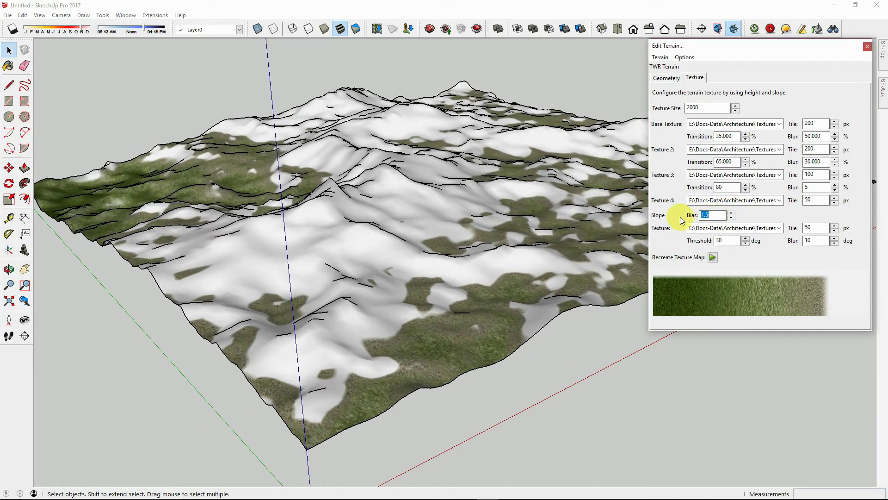
text(.5)
click(713, 258)
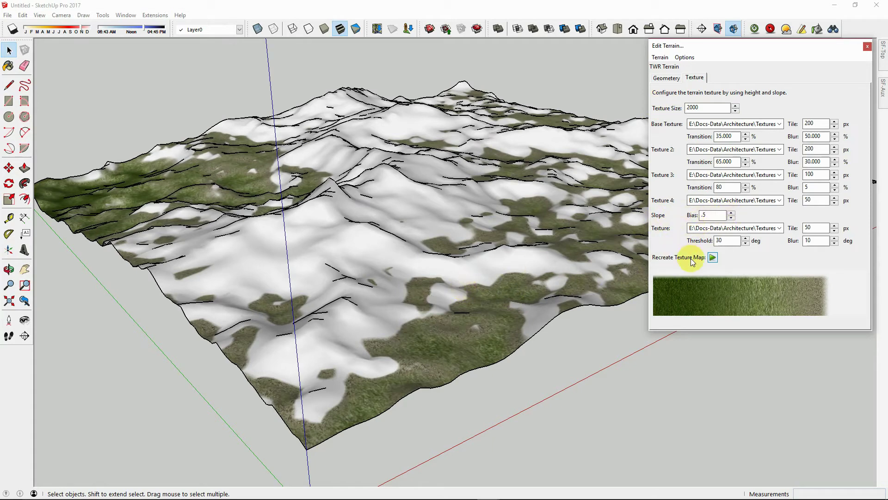
click(713, 257)
mouse_move(422, 308)
middle_down()
mouse_move(436, 313)
mouse_move(421, 301)
mouse_move(430, 296)
middle_up()
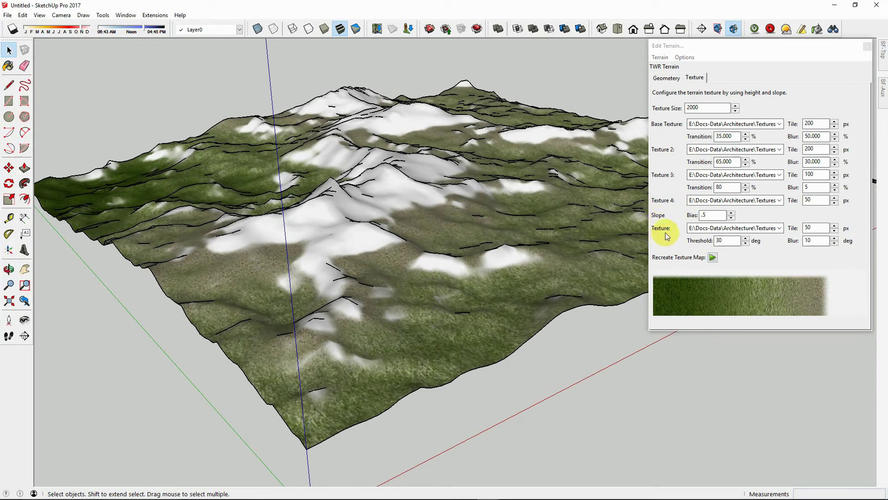
- Set the slope bias to 0 and the slope threshold to 50 degrees, recreating the texture map with these values
click(723, 242)
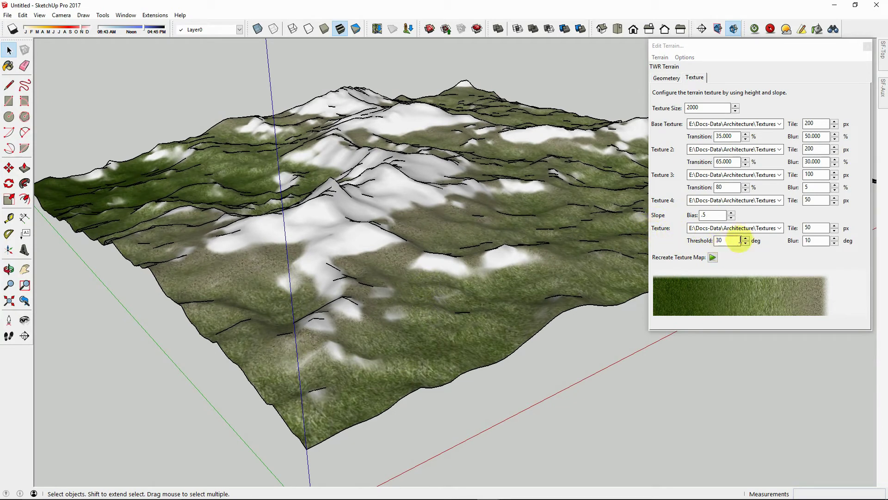
double_click(718, 240)
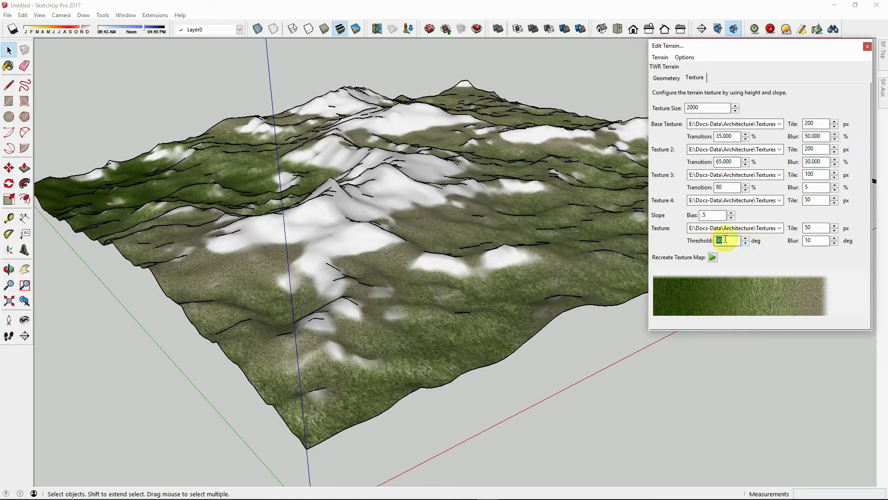
double_click(714, 215)
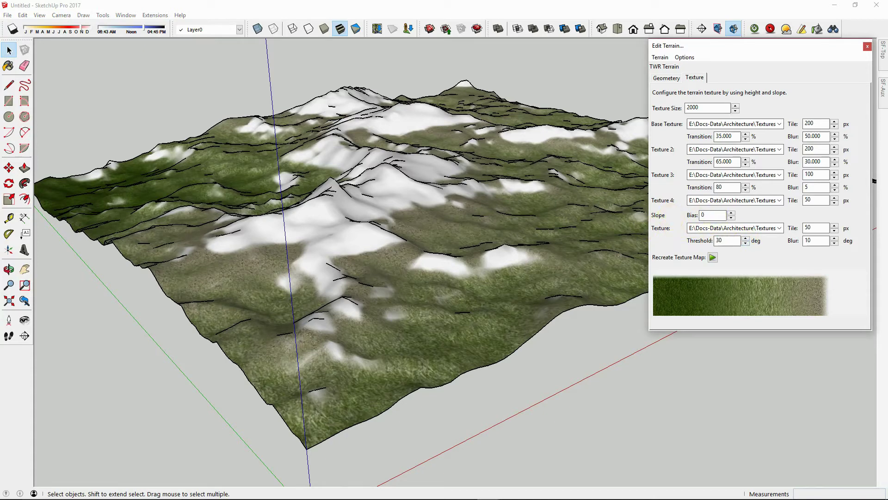
click(712, 258)
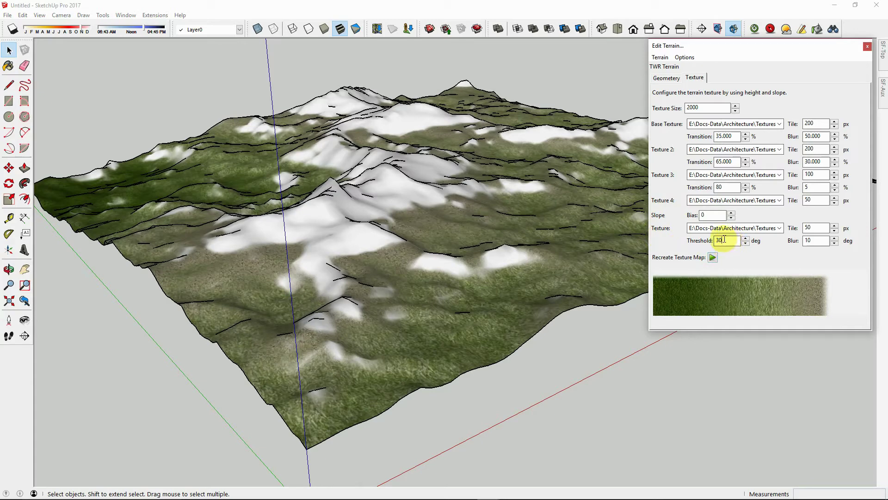
double_click(725, 239)
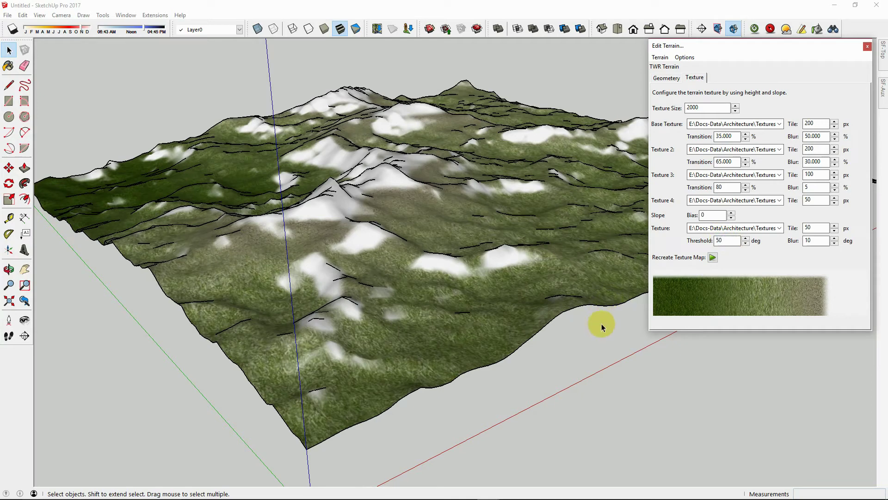
click(713, 257)
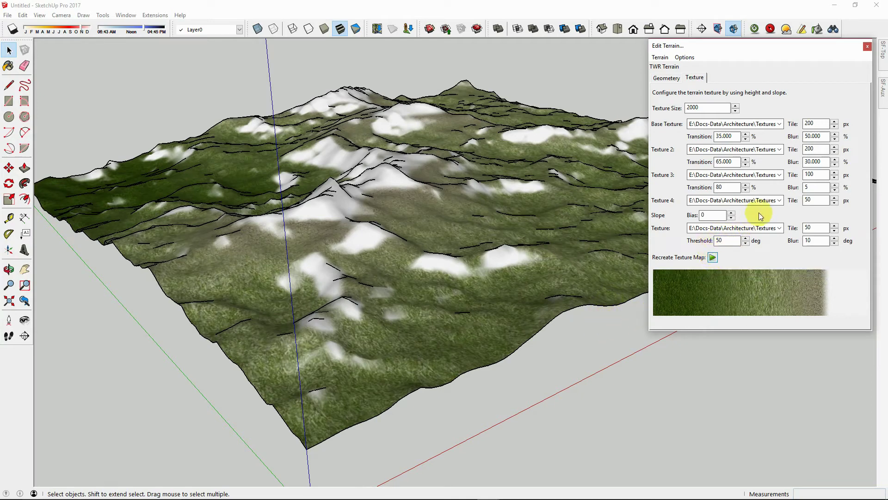
- Clear the image from Texture 4, recreate the texture map, and inspect the peaks
click(779, 201)
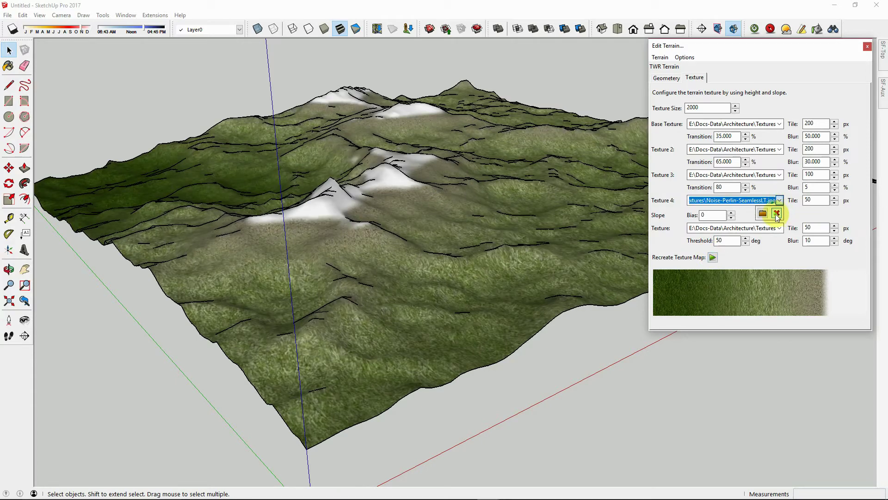
click(777, 214)
click(713, 257)
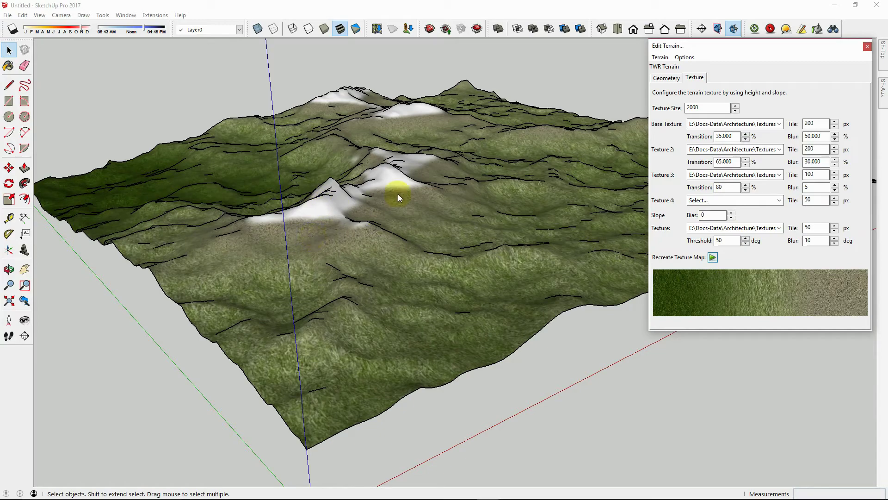
mouse_move(352, 209)
middle_down()
mouse_move(333, 222)
mouse_move(371, 236)
mouse_move(254, 133)
mouse_move(311, 182)
mouse_move(526, 218)
mouse_move(342, 207)
middle_up()
scroll(254, 129, up, 5)
scroll(342, 207, down, 5)
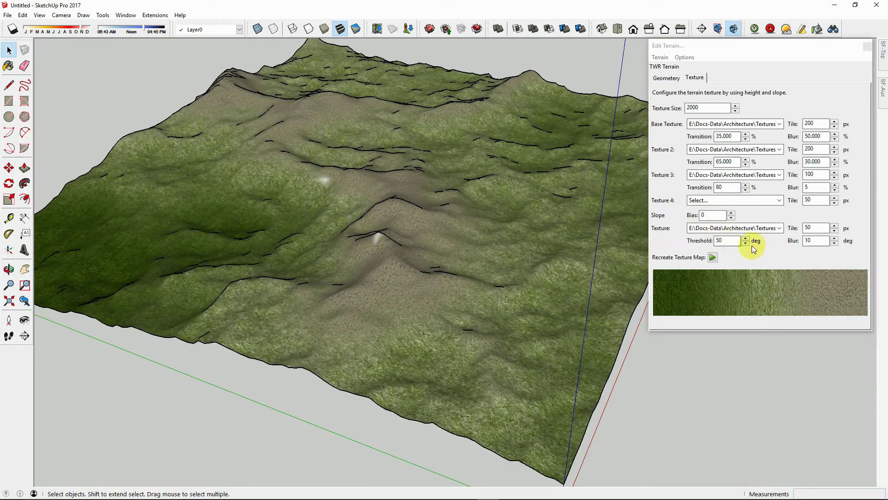
middle_drag(489, 361, 440, 307)
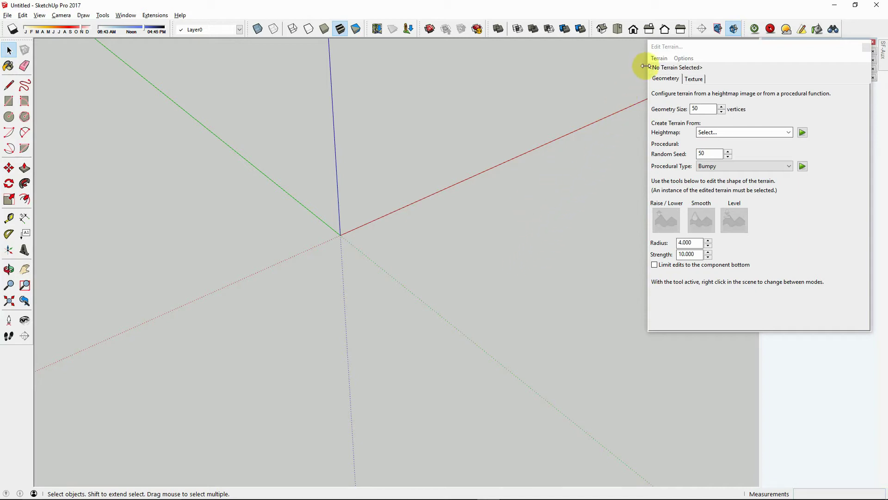
- Open the WMTS terrain capture and bring the Americas and the Atlantic into closer view on its world map
click(660, 57)
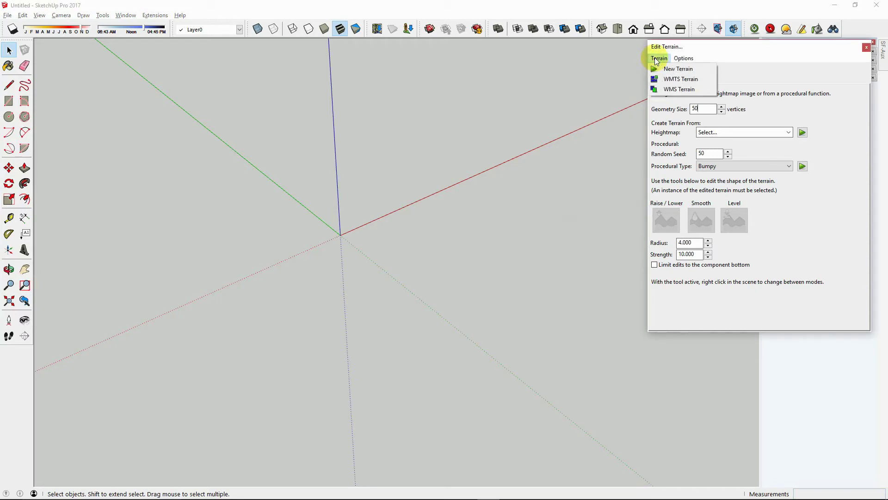
click(678, 80)
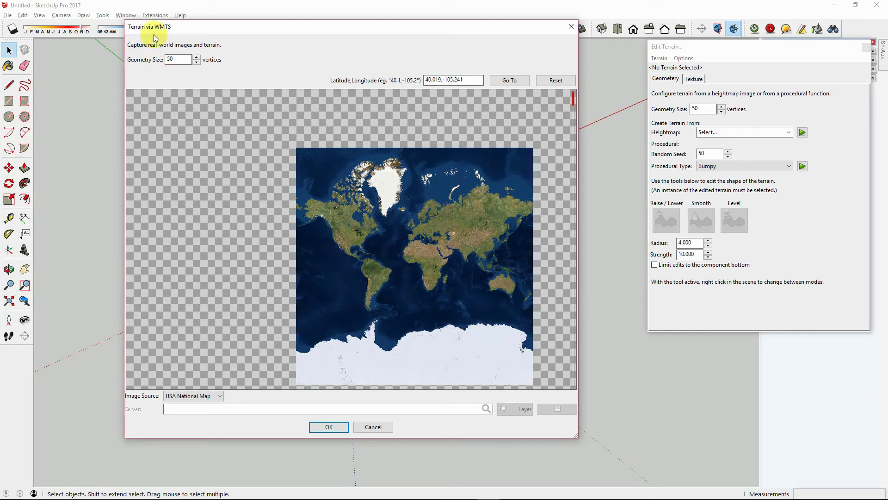
drag(197, 29, 212, 42)
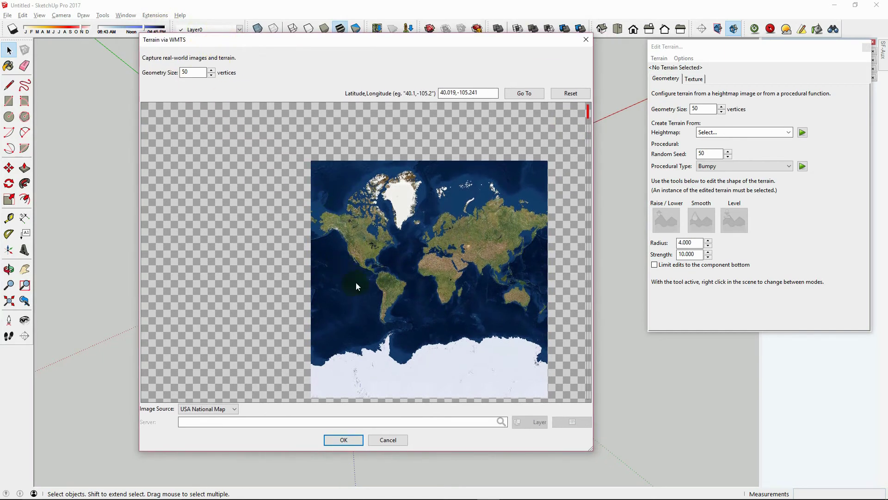
drag(359, 245, 309, 246)
scroll(327, 240, up, 1)
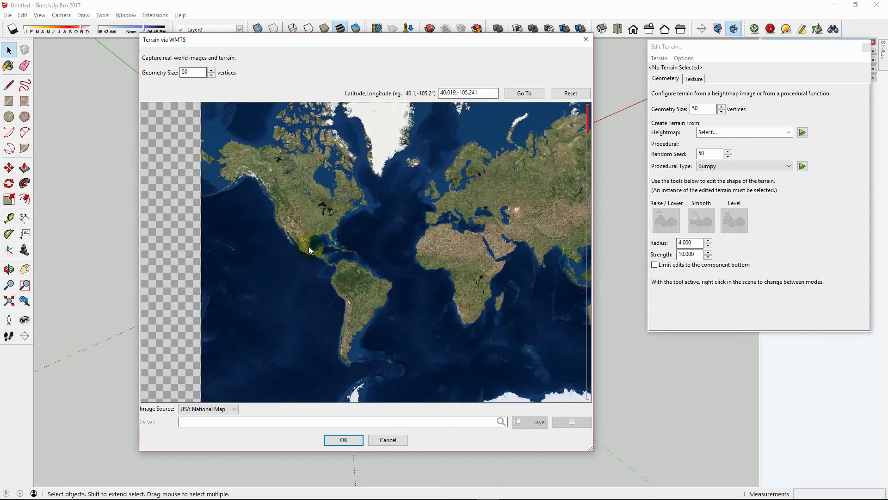
scroll(309, 246, up, 2)
scroll(309, 246, down, 2)
- Switch to Google Maps in the browser, mark the Levanto coast near Cinque Terre Point and copy its coordinates
key(alt+Tab)
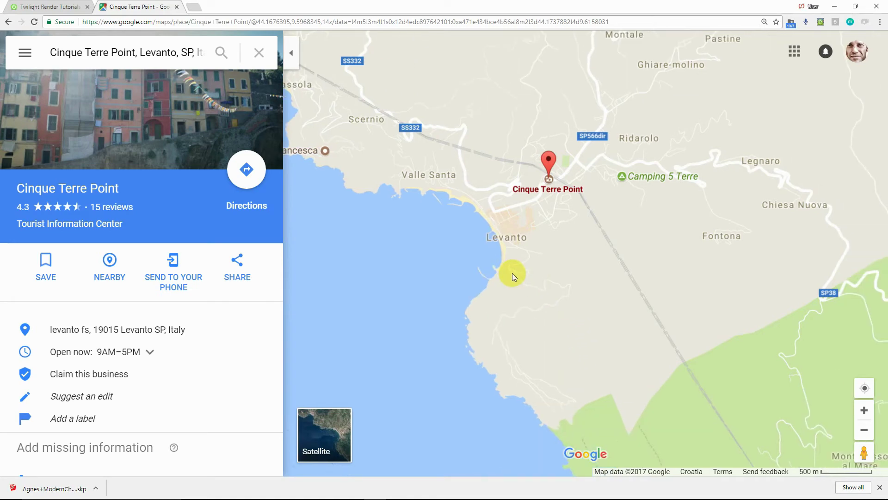
scroll(512, 273, down, 3)
drag(514, 273, 482, 201)
scroll(488, 199, up, 2)
scroll(536, 161, up, 3)
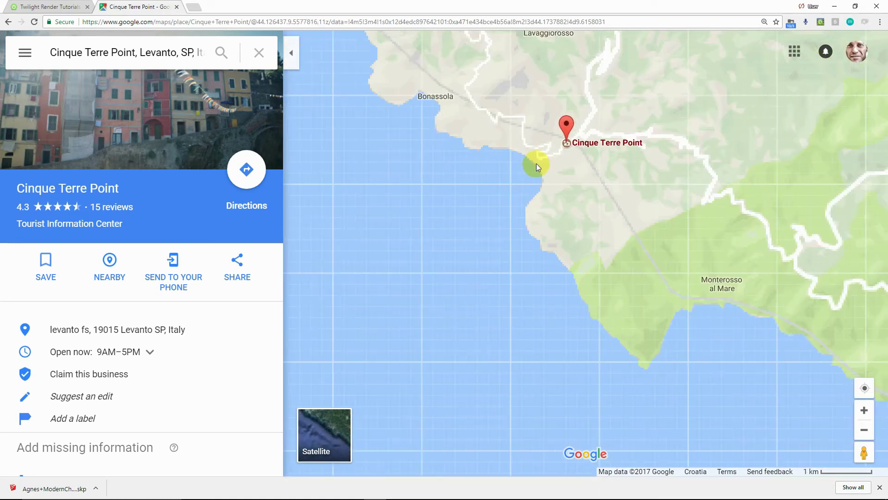
click(540, 164)
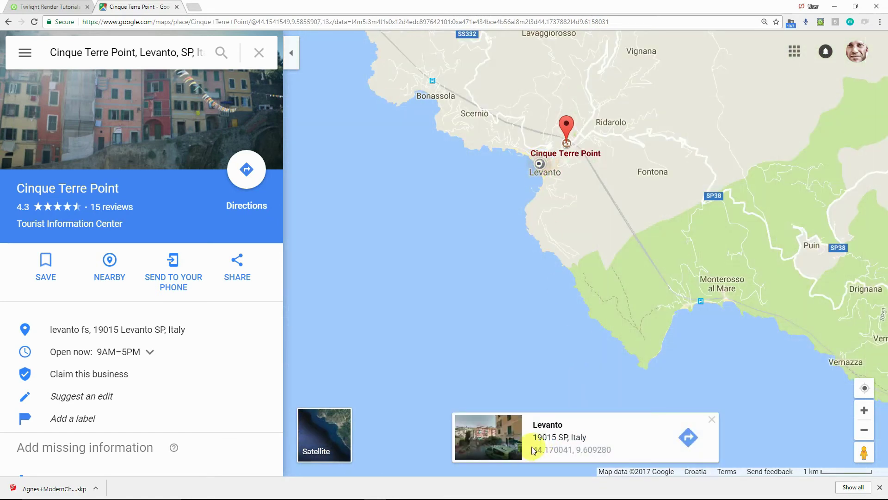
drag(533, 449, 613, 453)
key(ctrl+c)
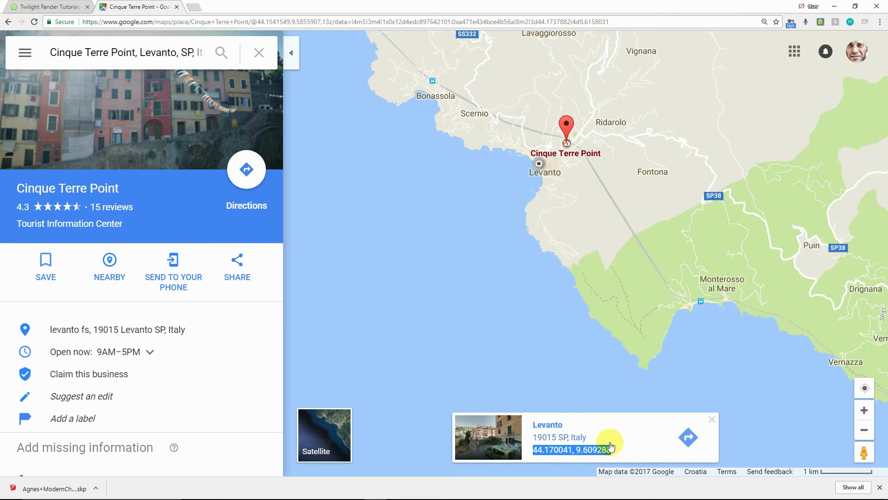
- Back in SketchUp, replace the capture's latitude and longitude with the copied 44.170041, 9.609280 and go to that location
key(alt+Tab)
drag(487, 91, 430, 93)
key(ctrl+v)
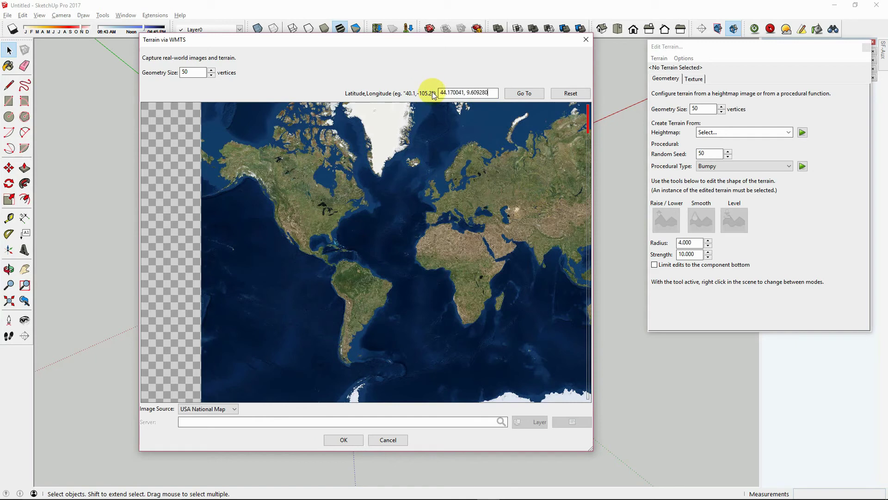
click(515, 94)
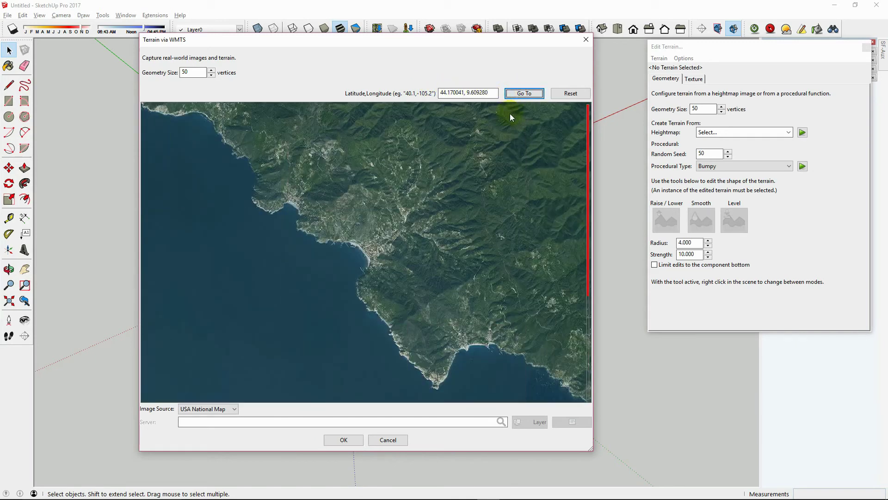
- Set the capture's geometry size to 200 vertices and create the terrain from the USA National Map image source
click(199, 73)
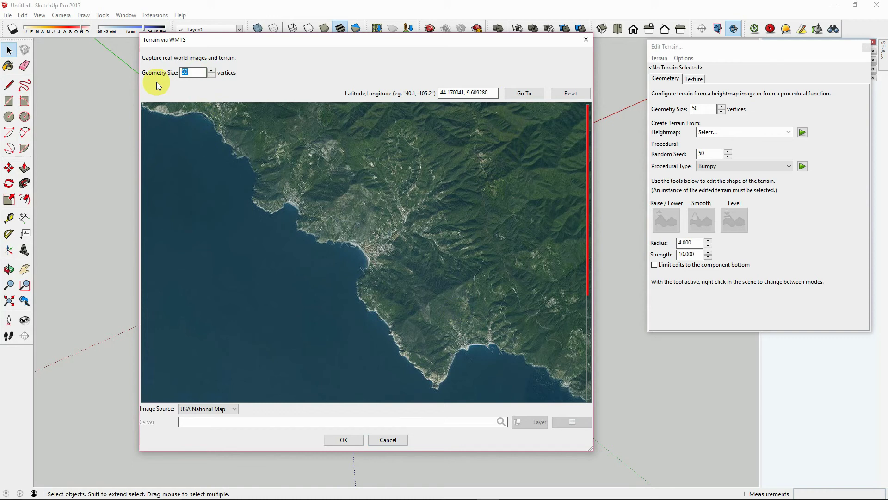
text(200)
click(343, 438)
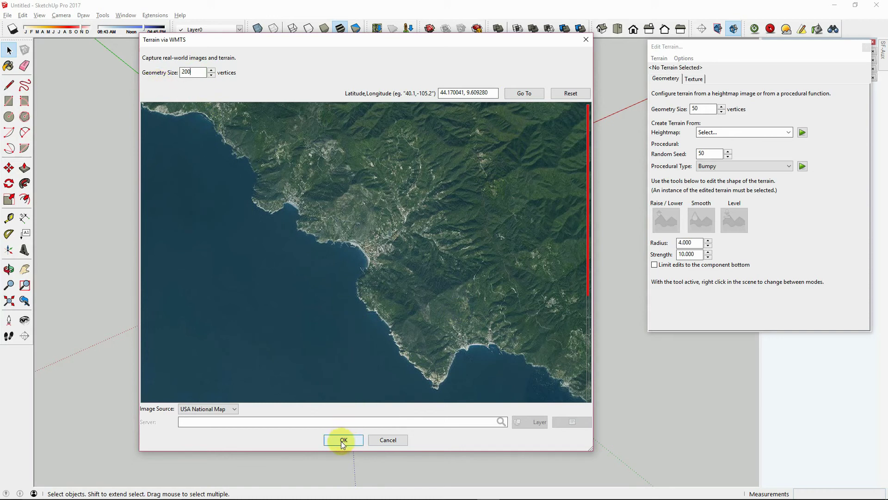
click(190, 72)
click(347, 403)
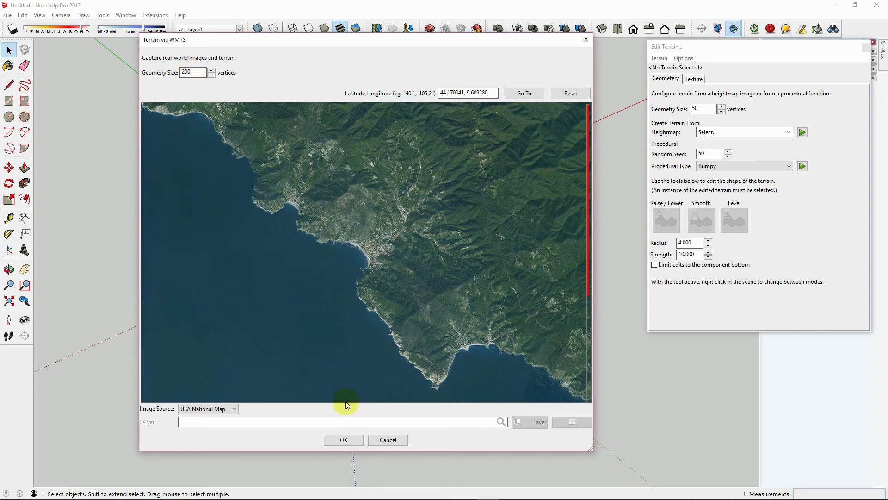
click(343, 440)
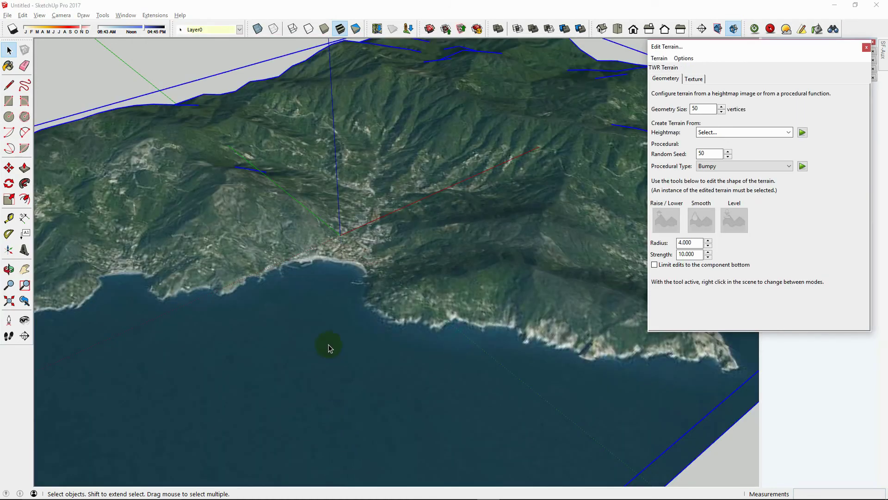
- Place the camera on the shoreline below the town with Position Camera and look around the terrain from eye level
middle_drag(328, 344, 401, 251)
middle_drag(319, 224, 349, 339)
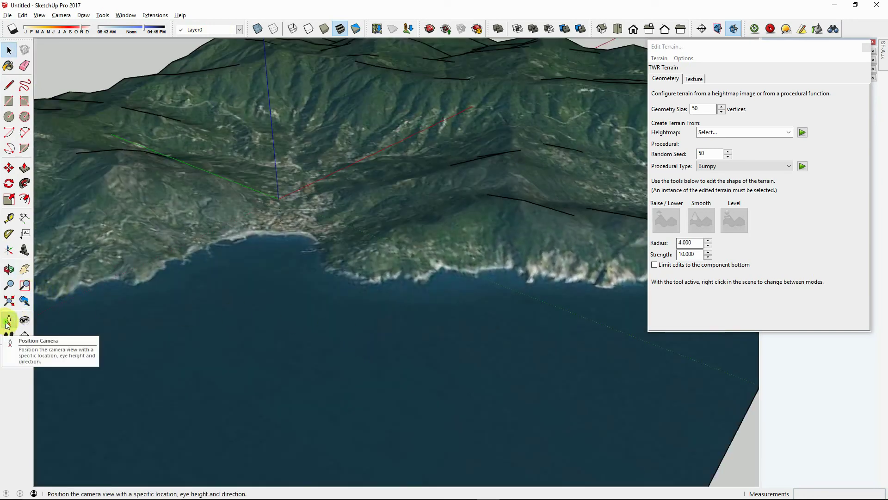
click(9, 320)
click(283, 248)
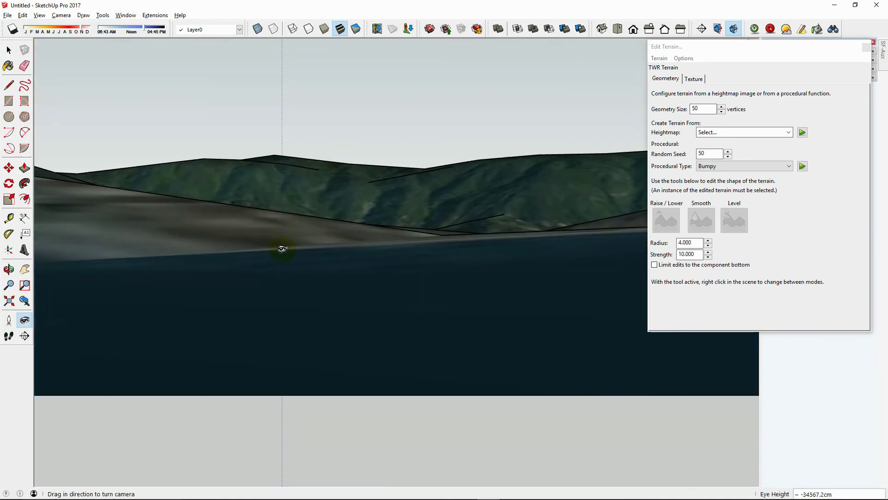
scroll(375, 229, up, 3)
middle_drag(375, 229, 257, 248)
drag(258, 248, 543, 281)
drag(376, 264, 183, 210)
key(space)
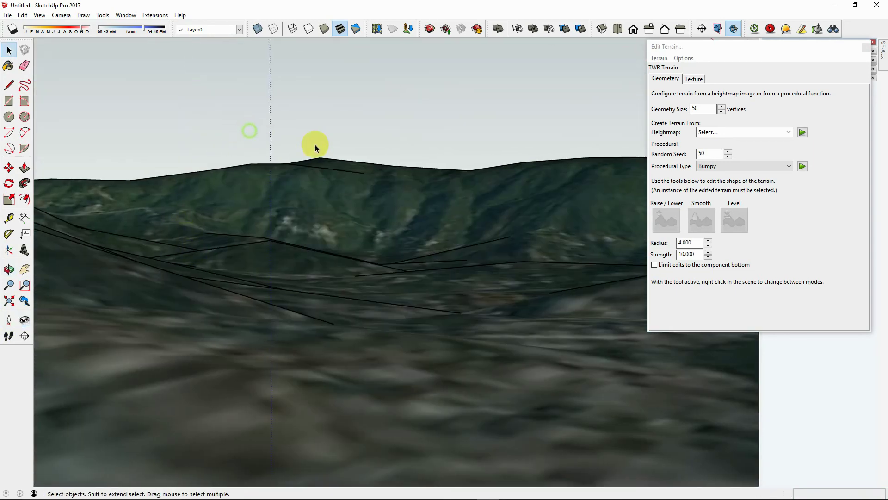
- Inspect the whole captured terrain from above, then the town and its coastline up close
middle_drag(356, 151, 401, 123)
scroll(373, 224, down, 3)
scroll(348, 260, down, 3)
middle_drag(348, 260, 565, 135)
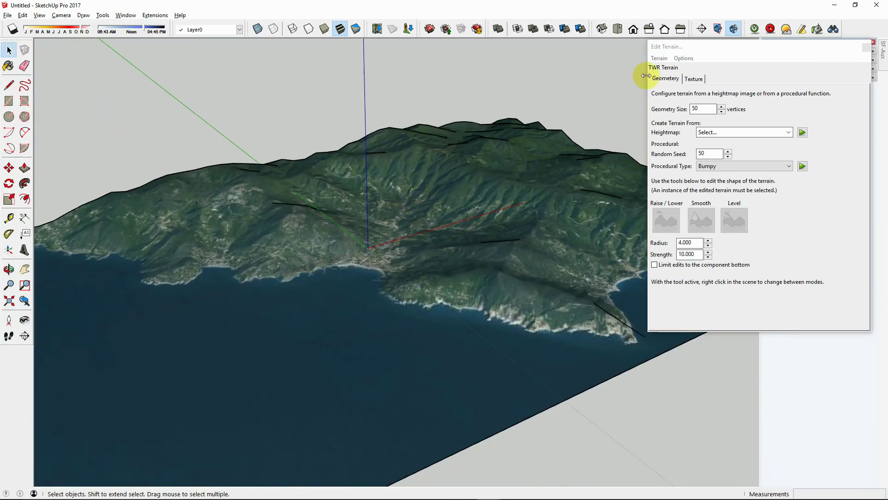
scroll(378, 287, up, 3)
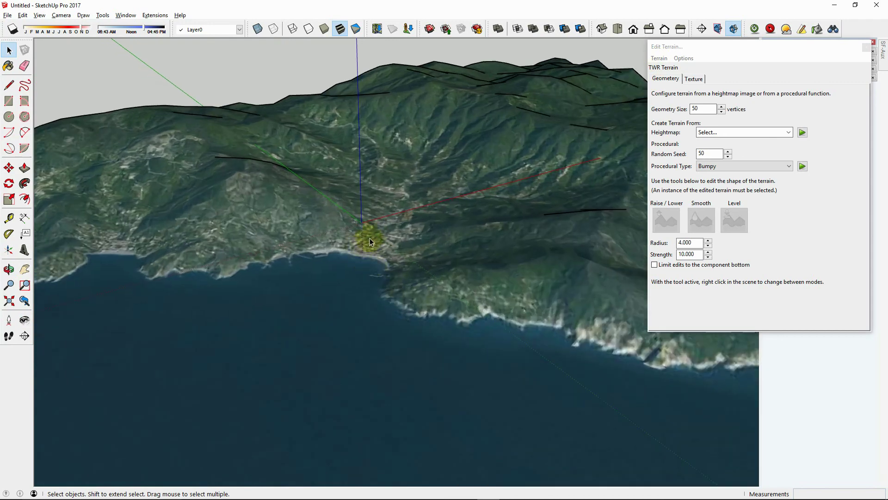
scroll(374, 233, up, 3)
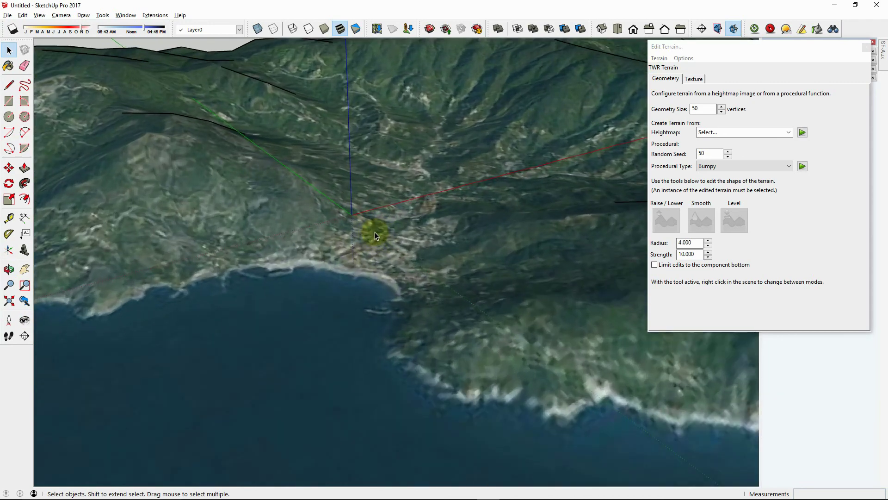
scroll(327, 278, down, 4)
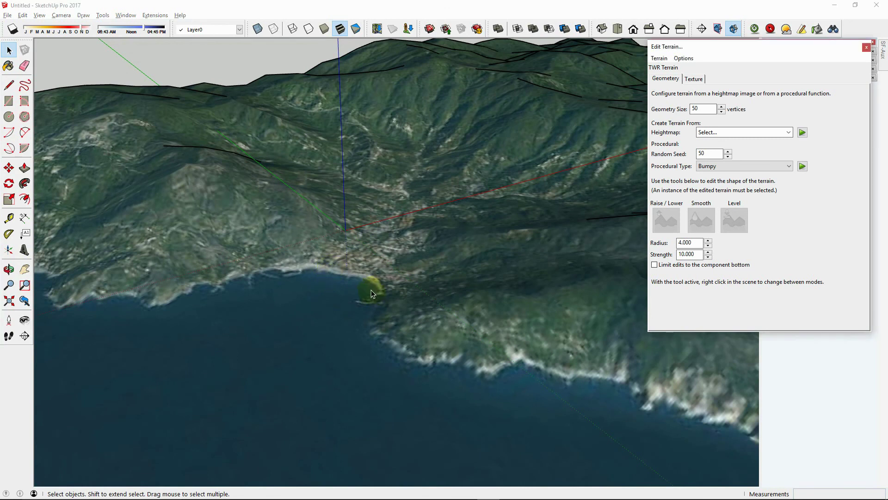
- Switch to the browser and view the Terrain Tools tutorial page on the Twilight Render site
key(alt+Tab)
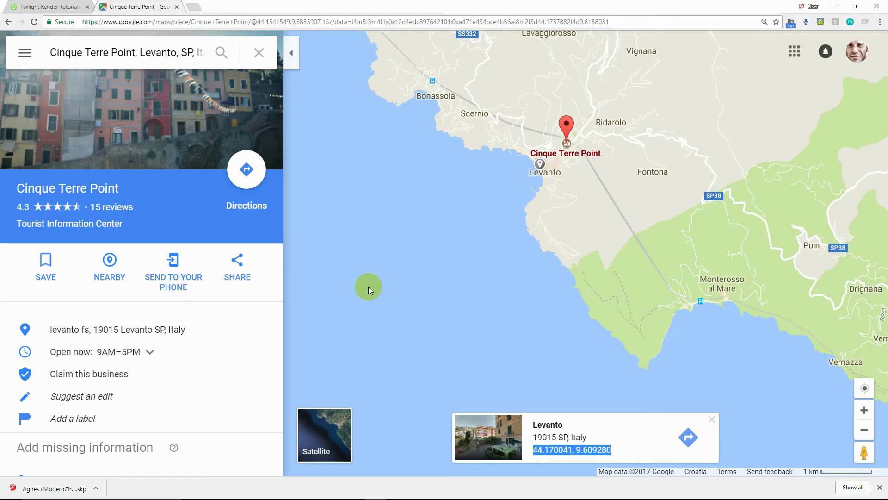
click(70, 7)
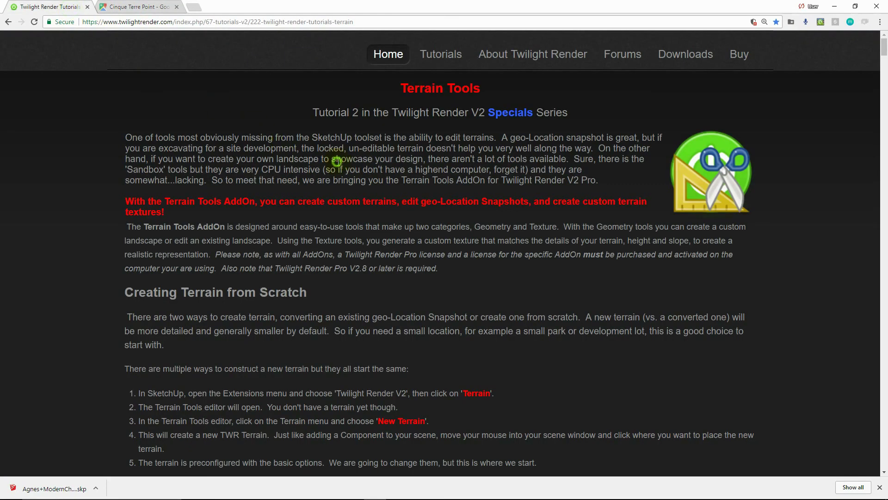
drag(331, 158, 585, 326)
click(558, 332)
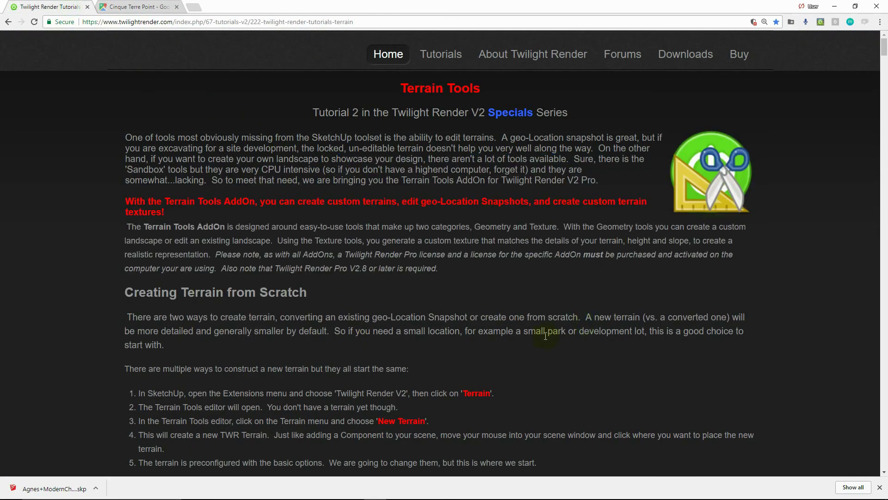